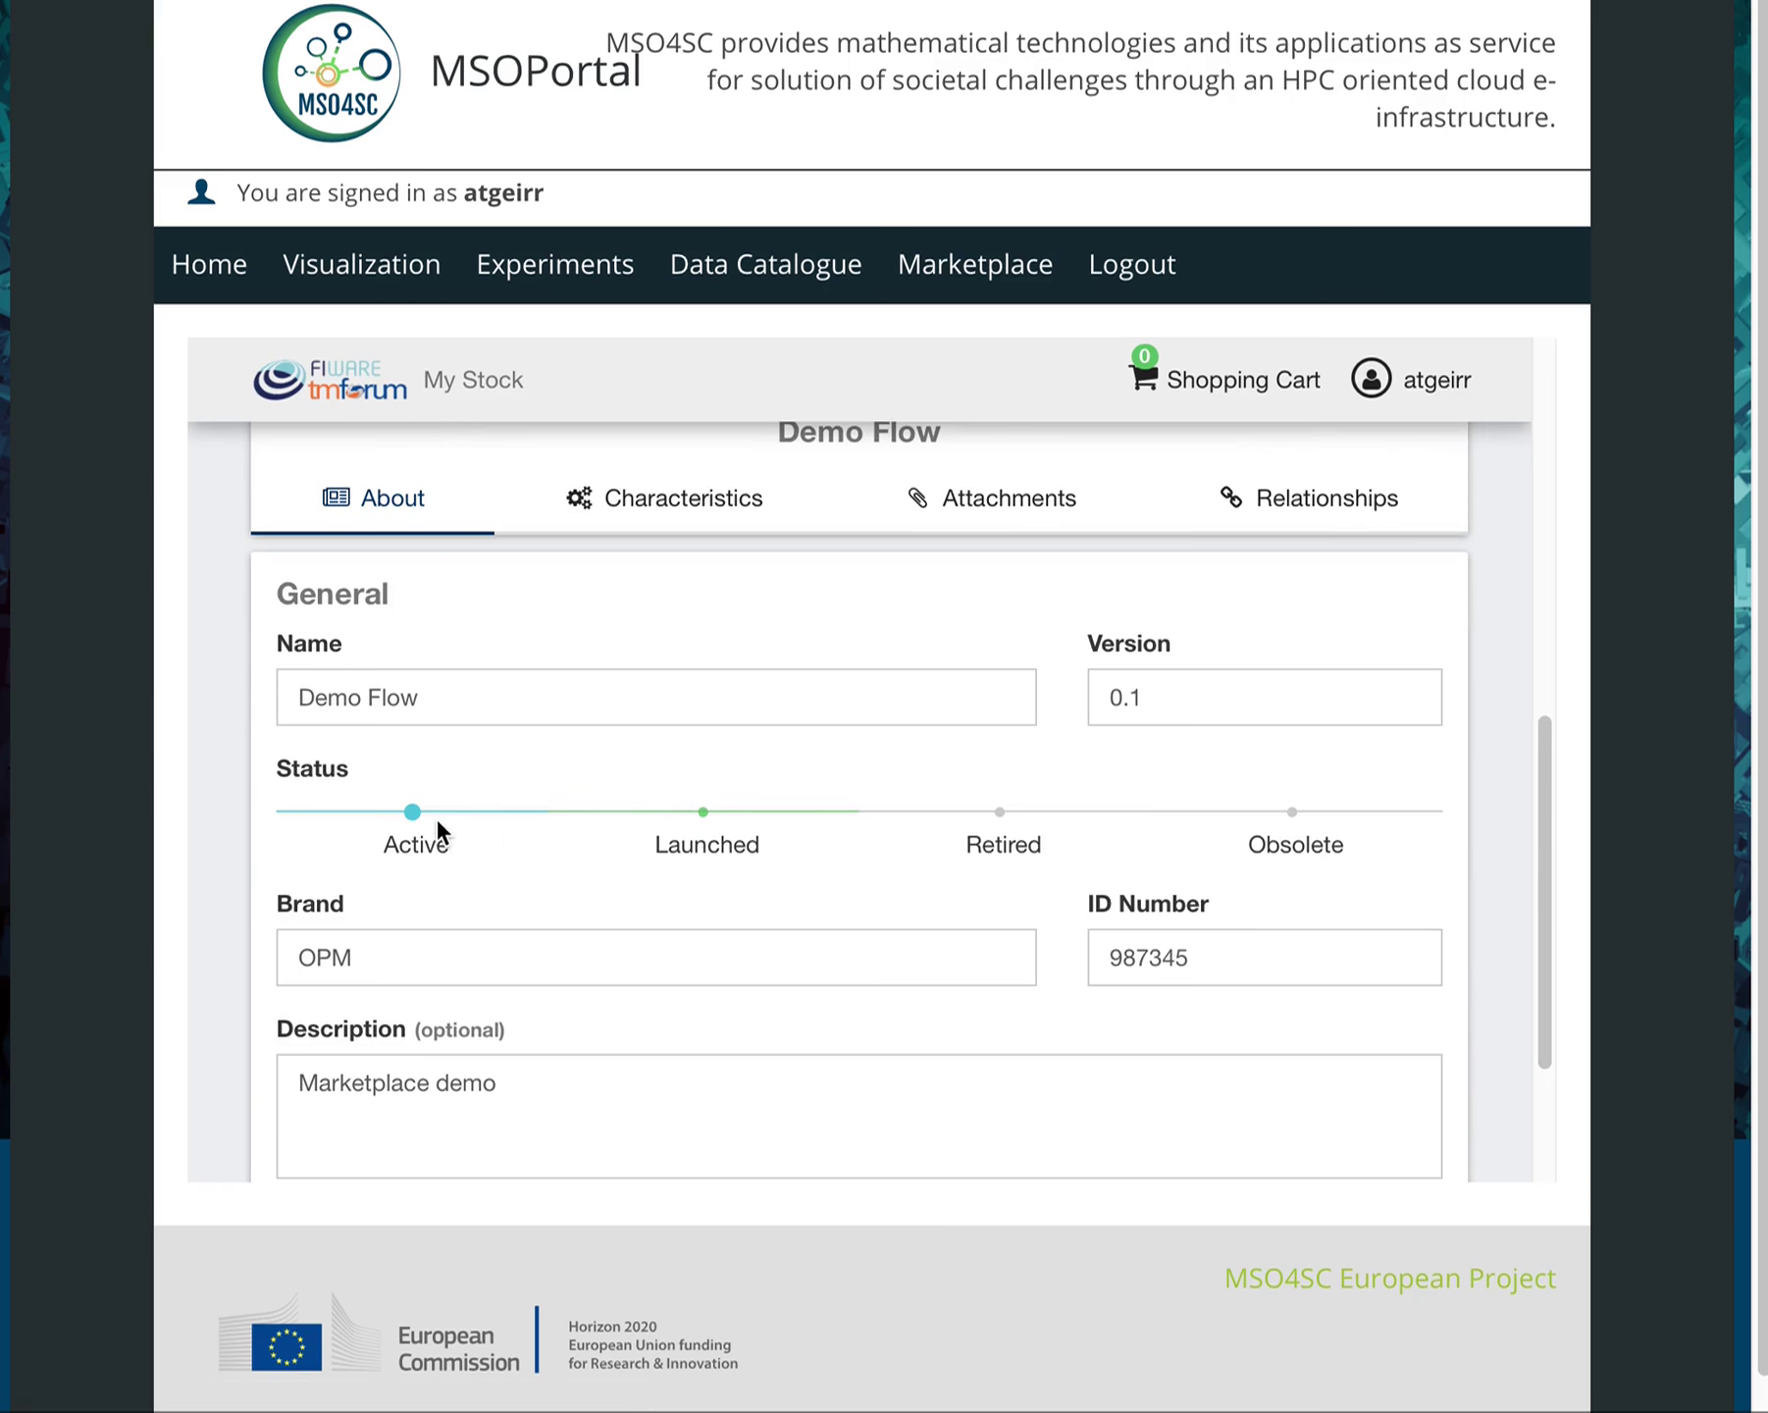
# Step: Set the Demo Flow product specification's status to Launched and save the update
pyautogui.click(705, 817)
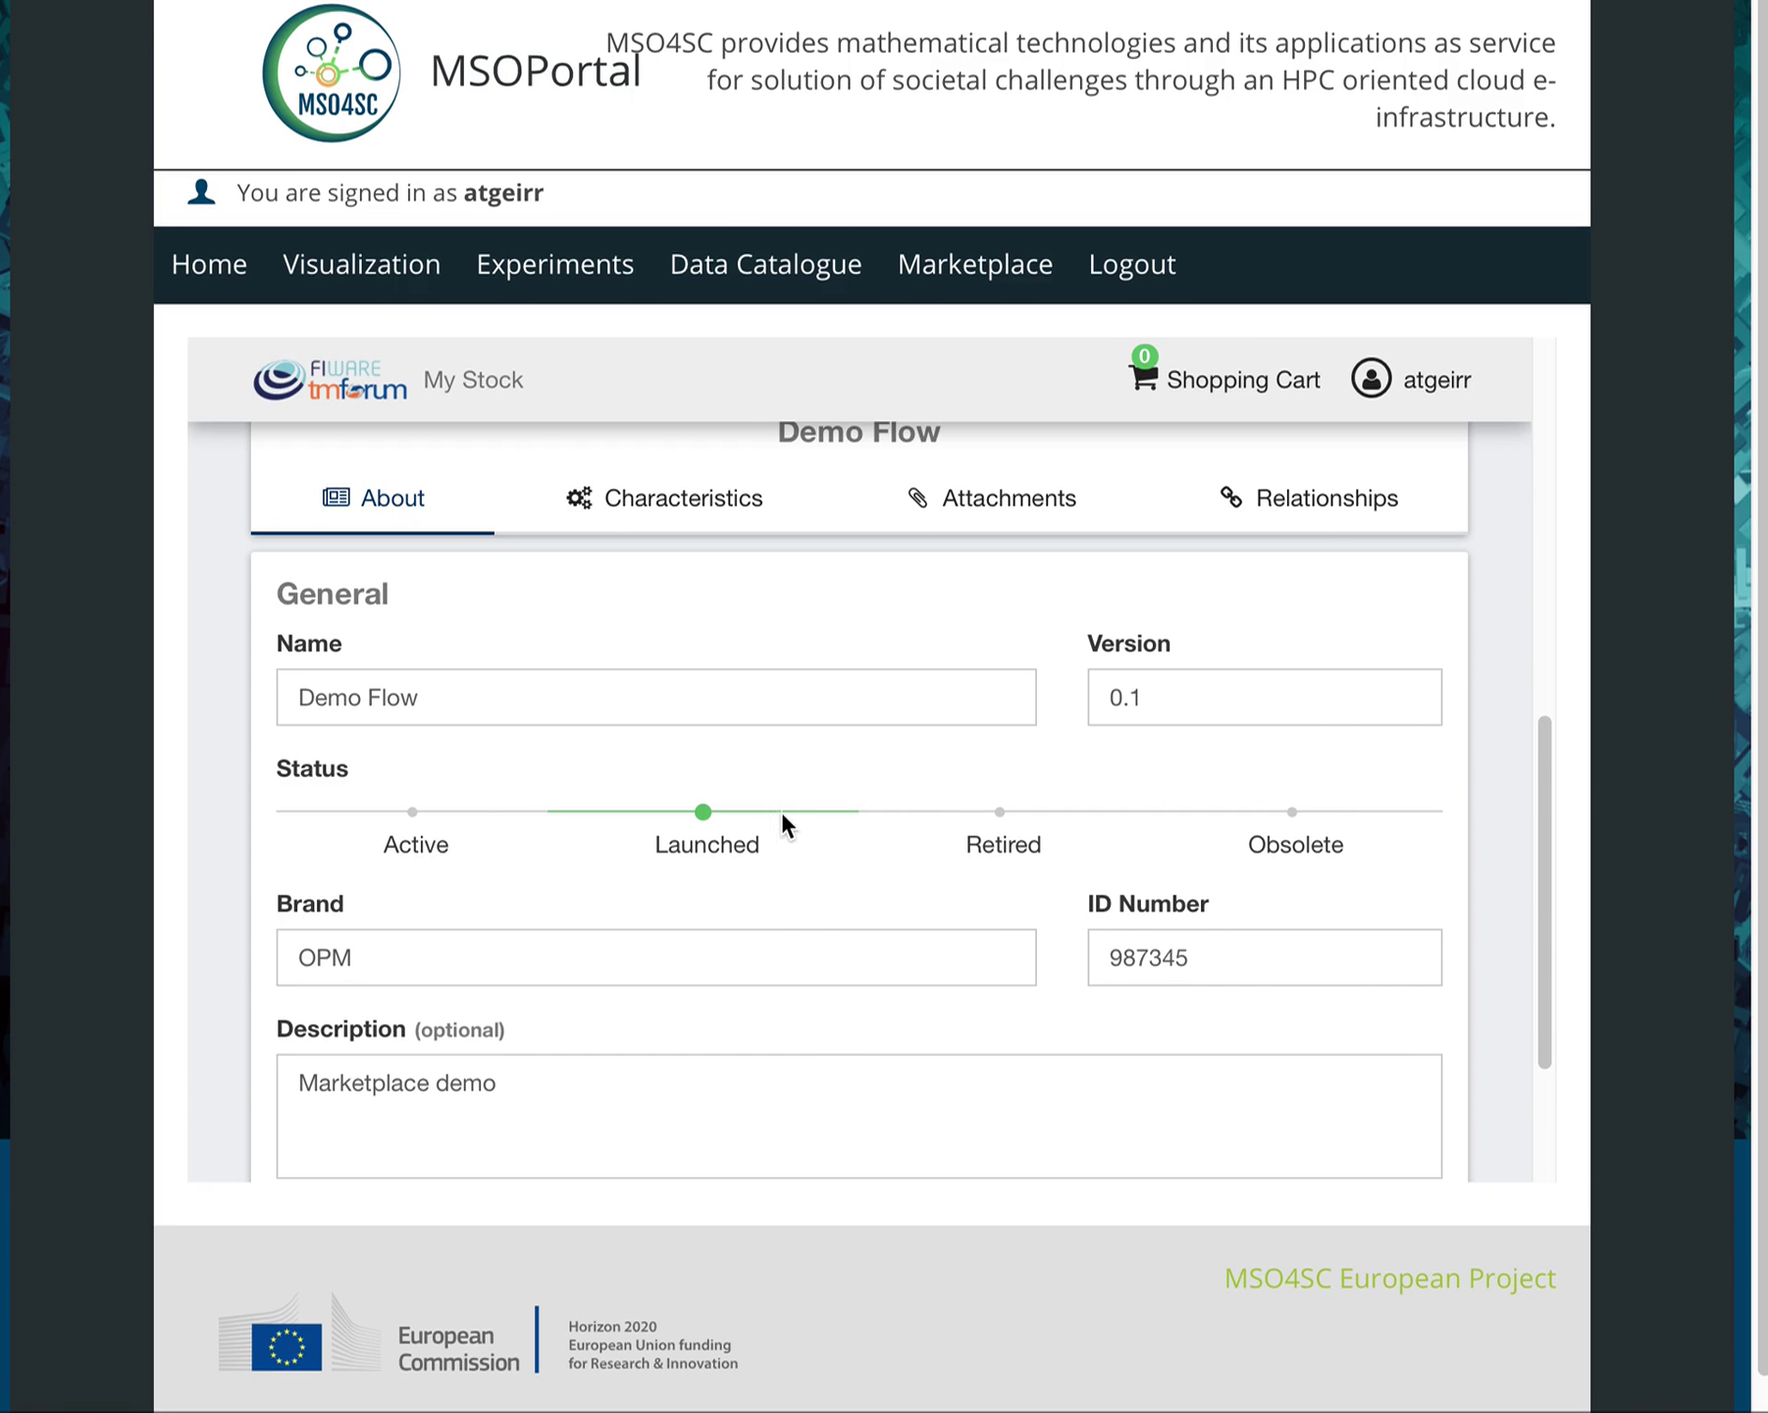
pyautogui.scroll(5, 801, 816)
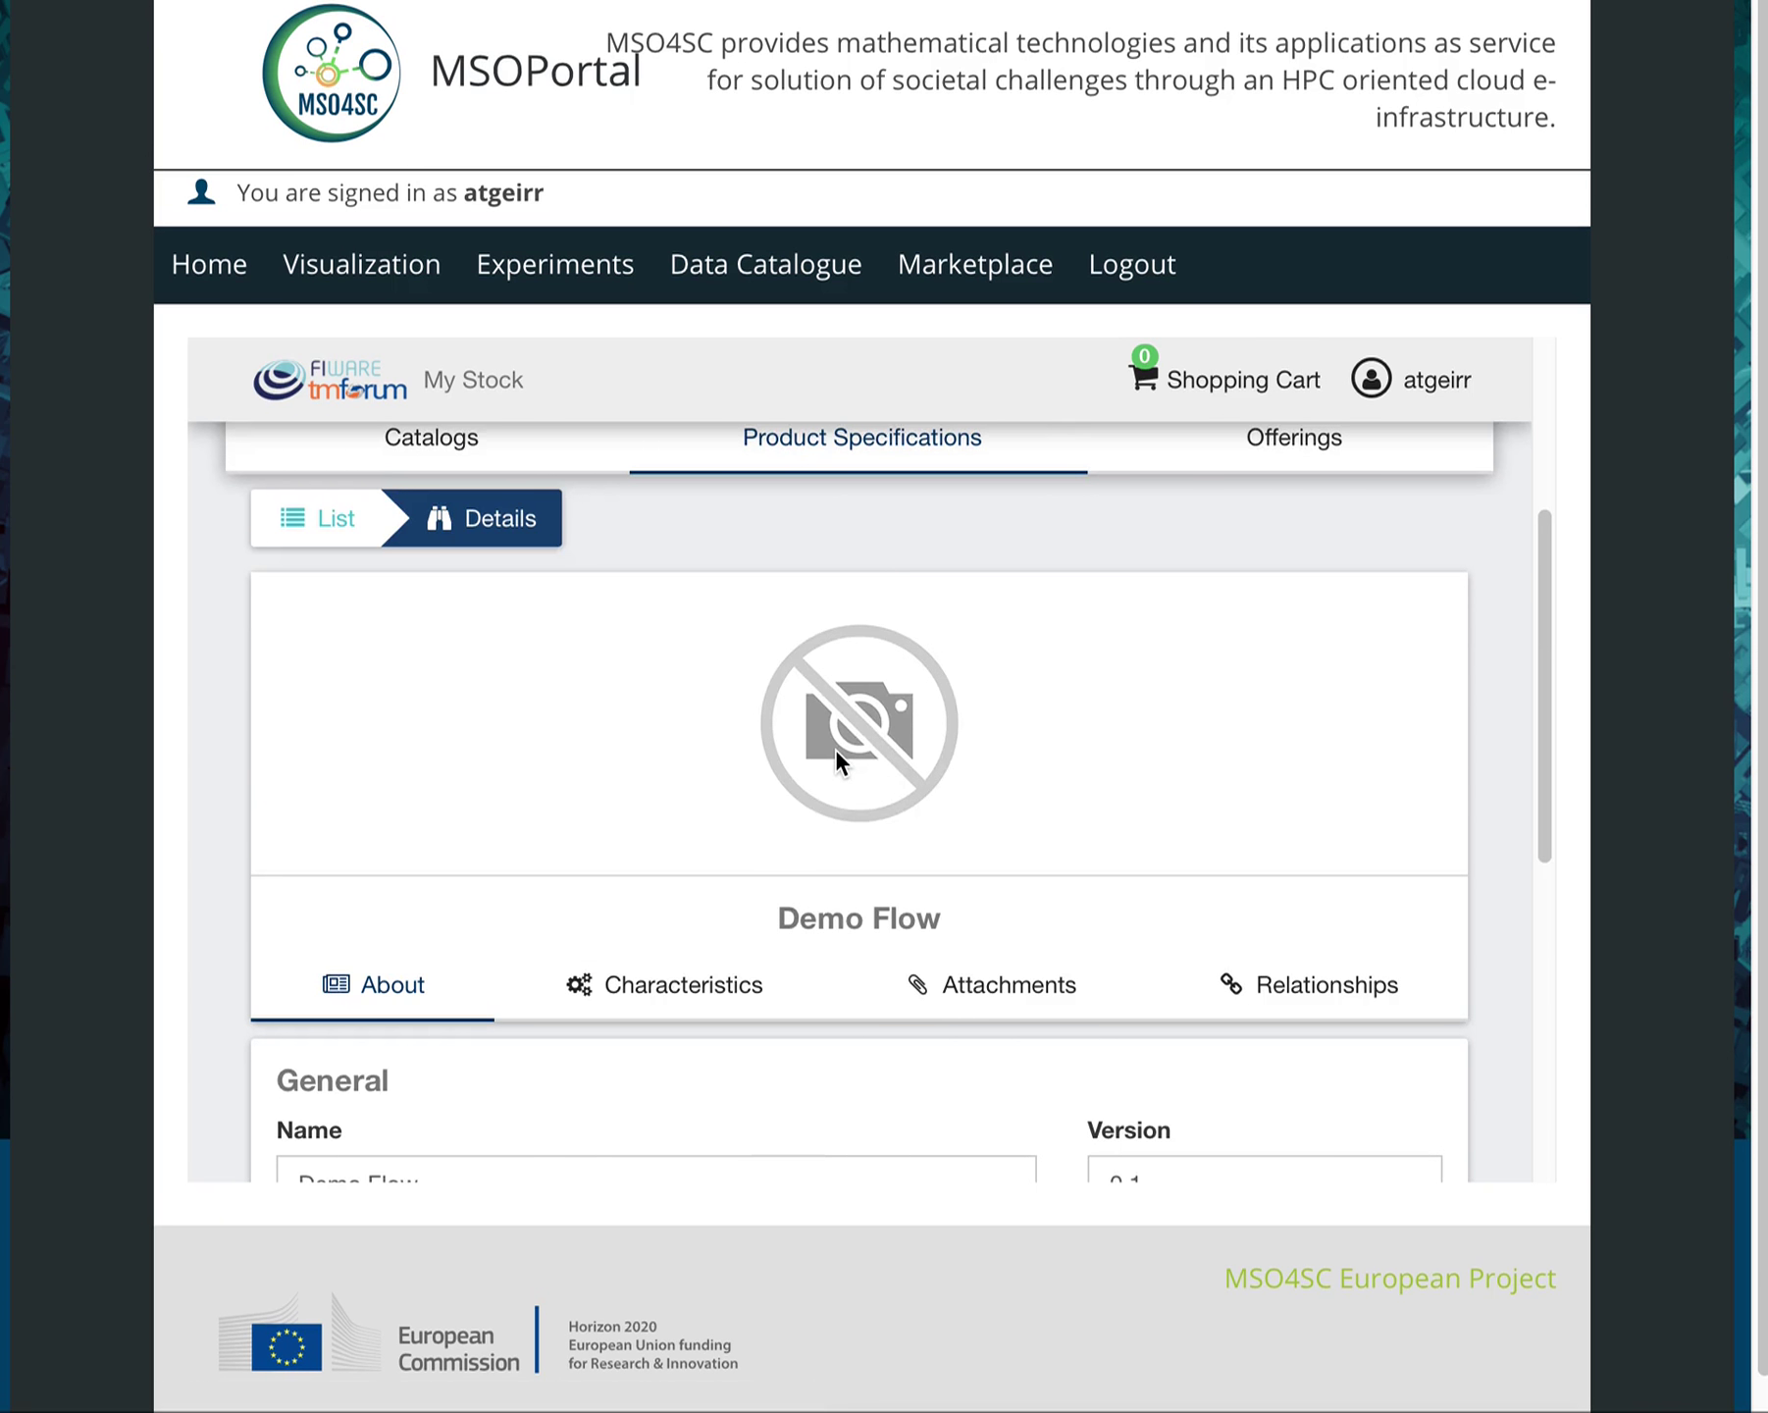
pyautogui.scroll(3, 837, 771)
pyautogui.scroll(-10, 837, 770)
pyautogui.click(1327, 974)
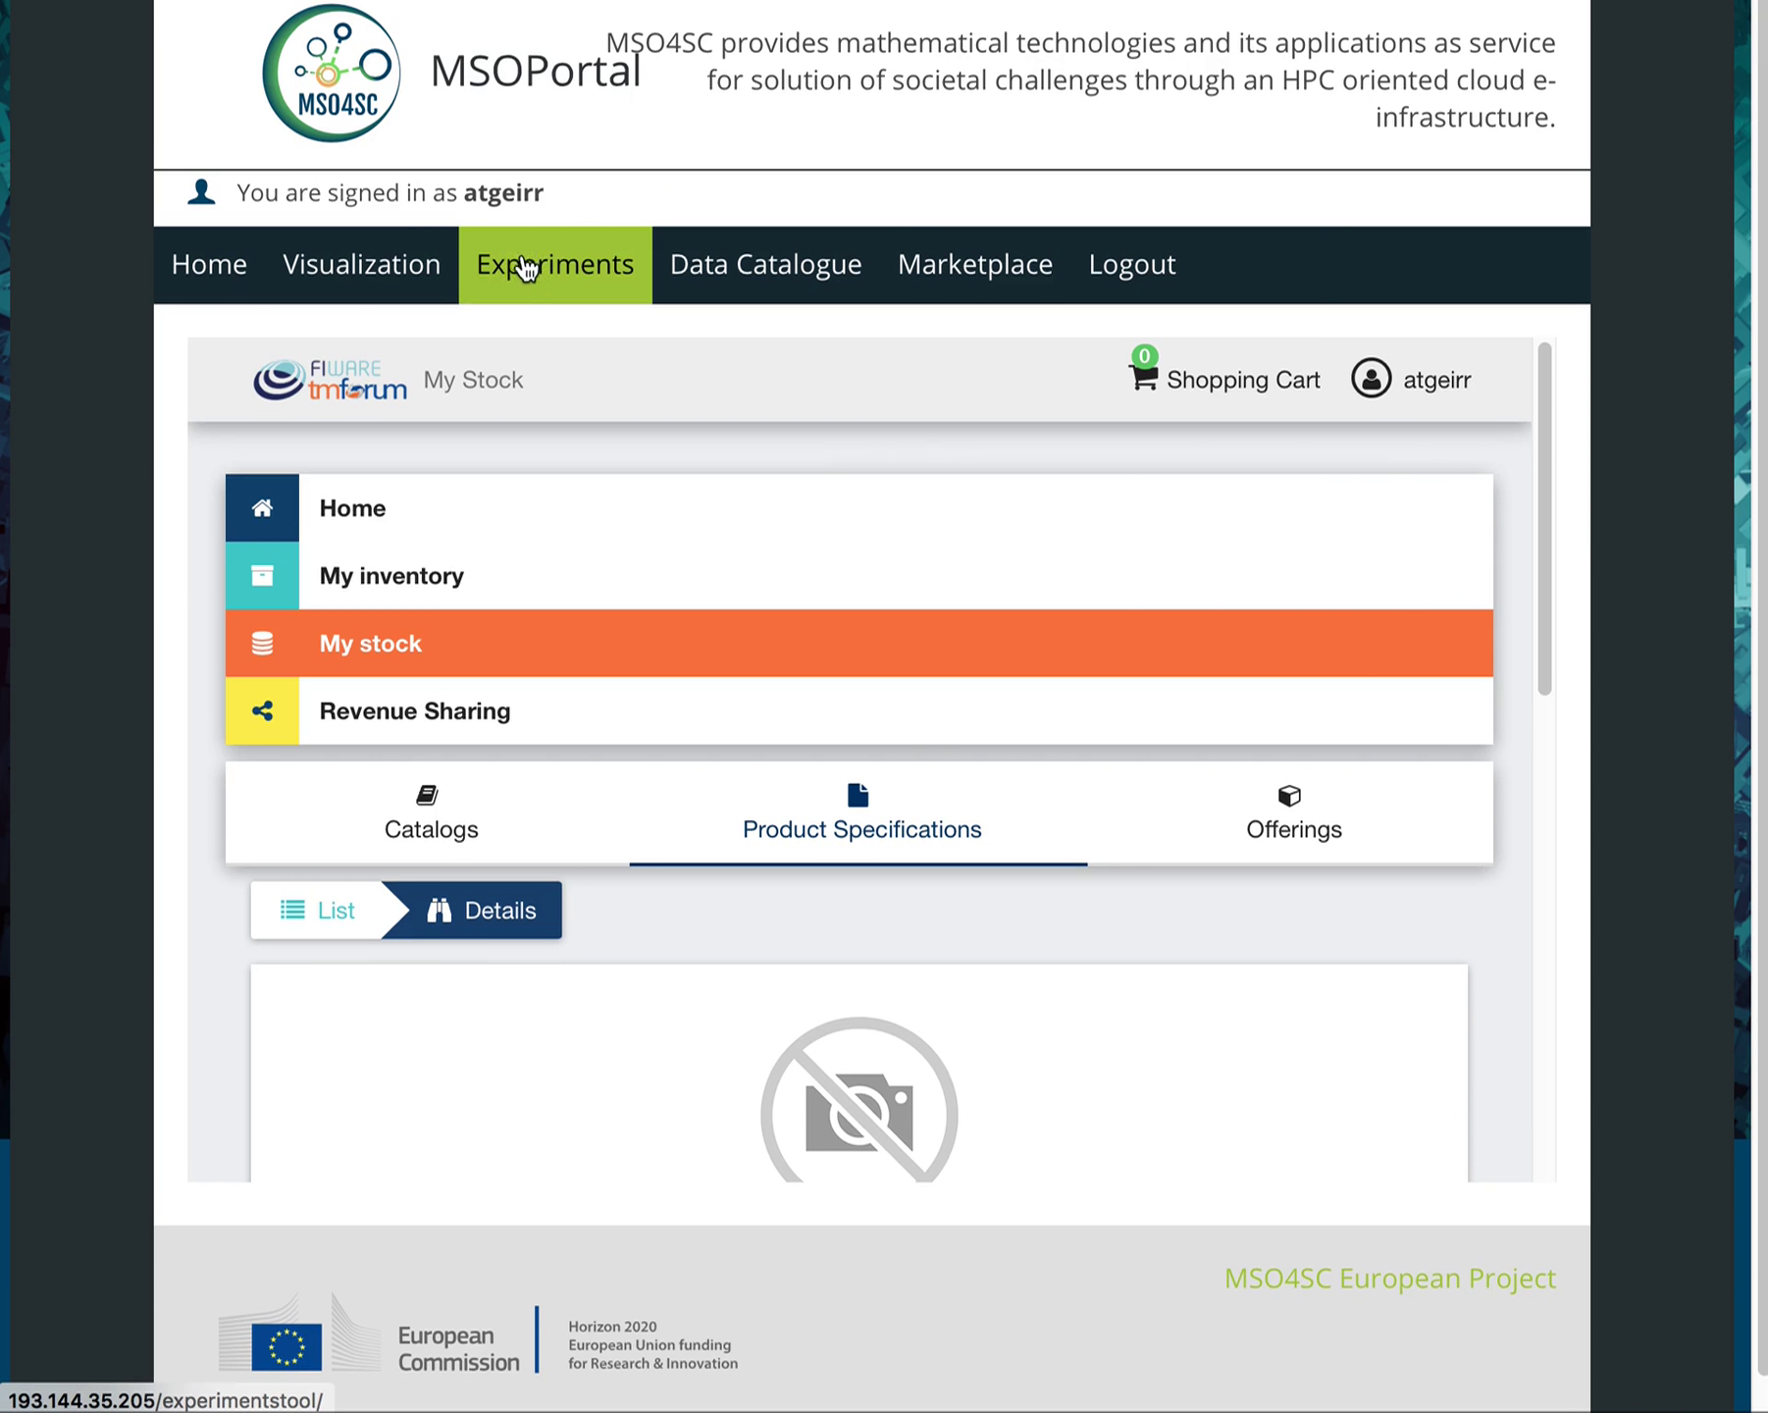
# Step: Open the app registration form in Experiments and choose Demo Flow as the product
pyautogui.click(558, 275)
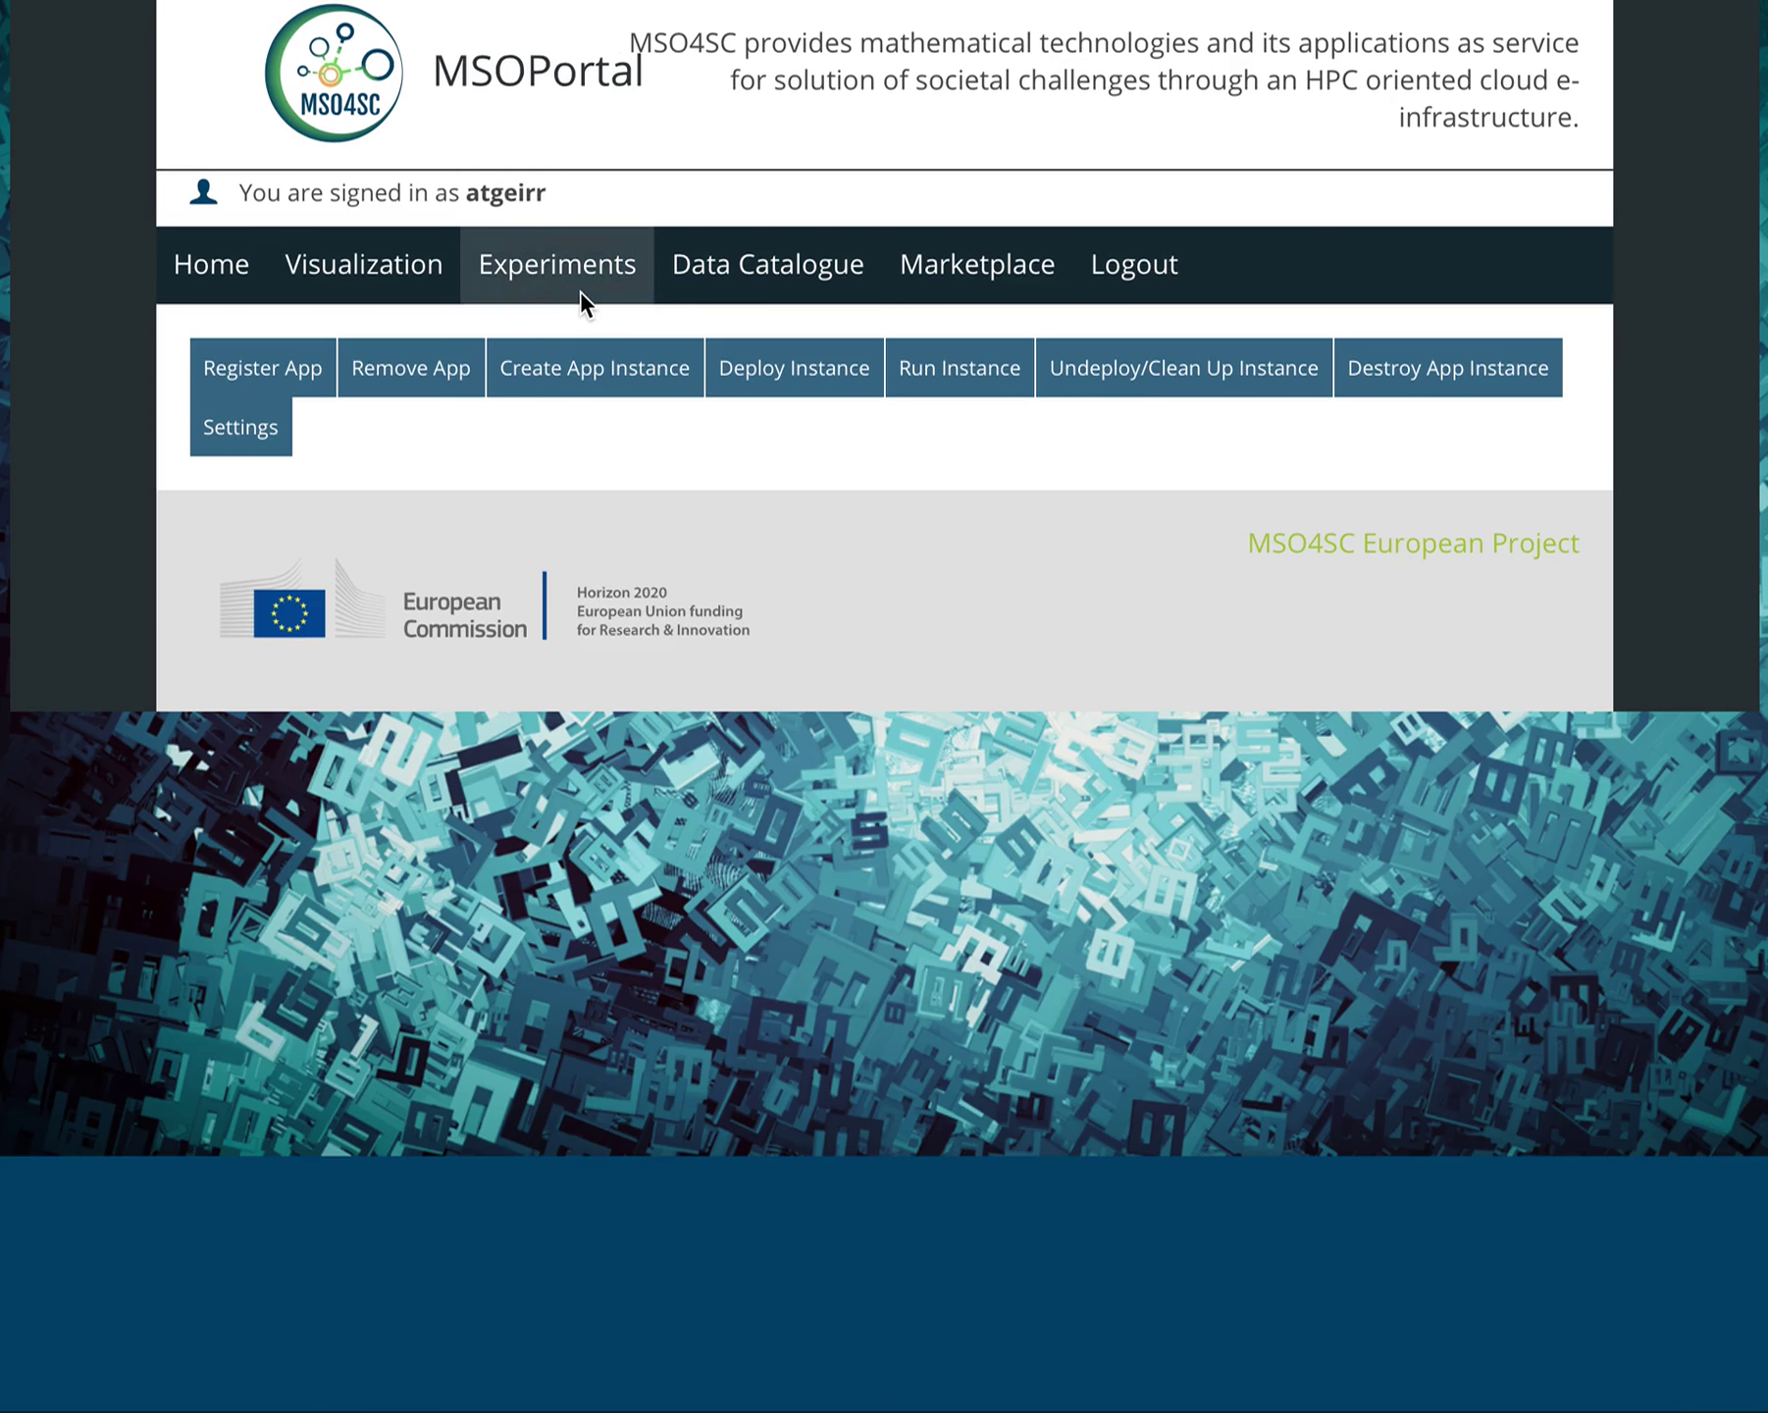
pyautogui.click(306, 377)
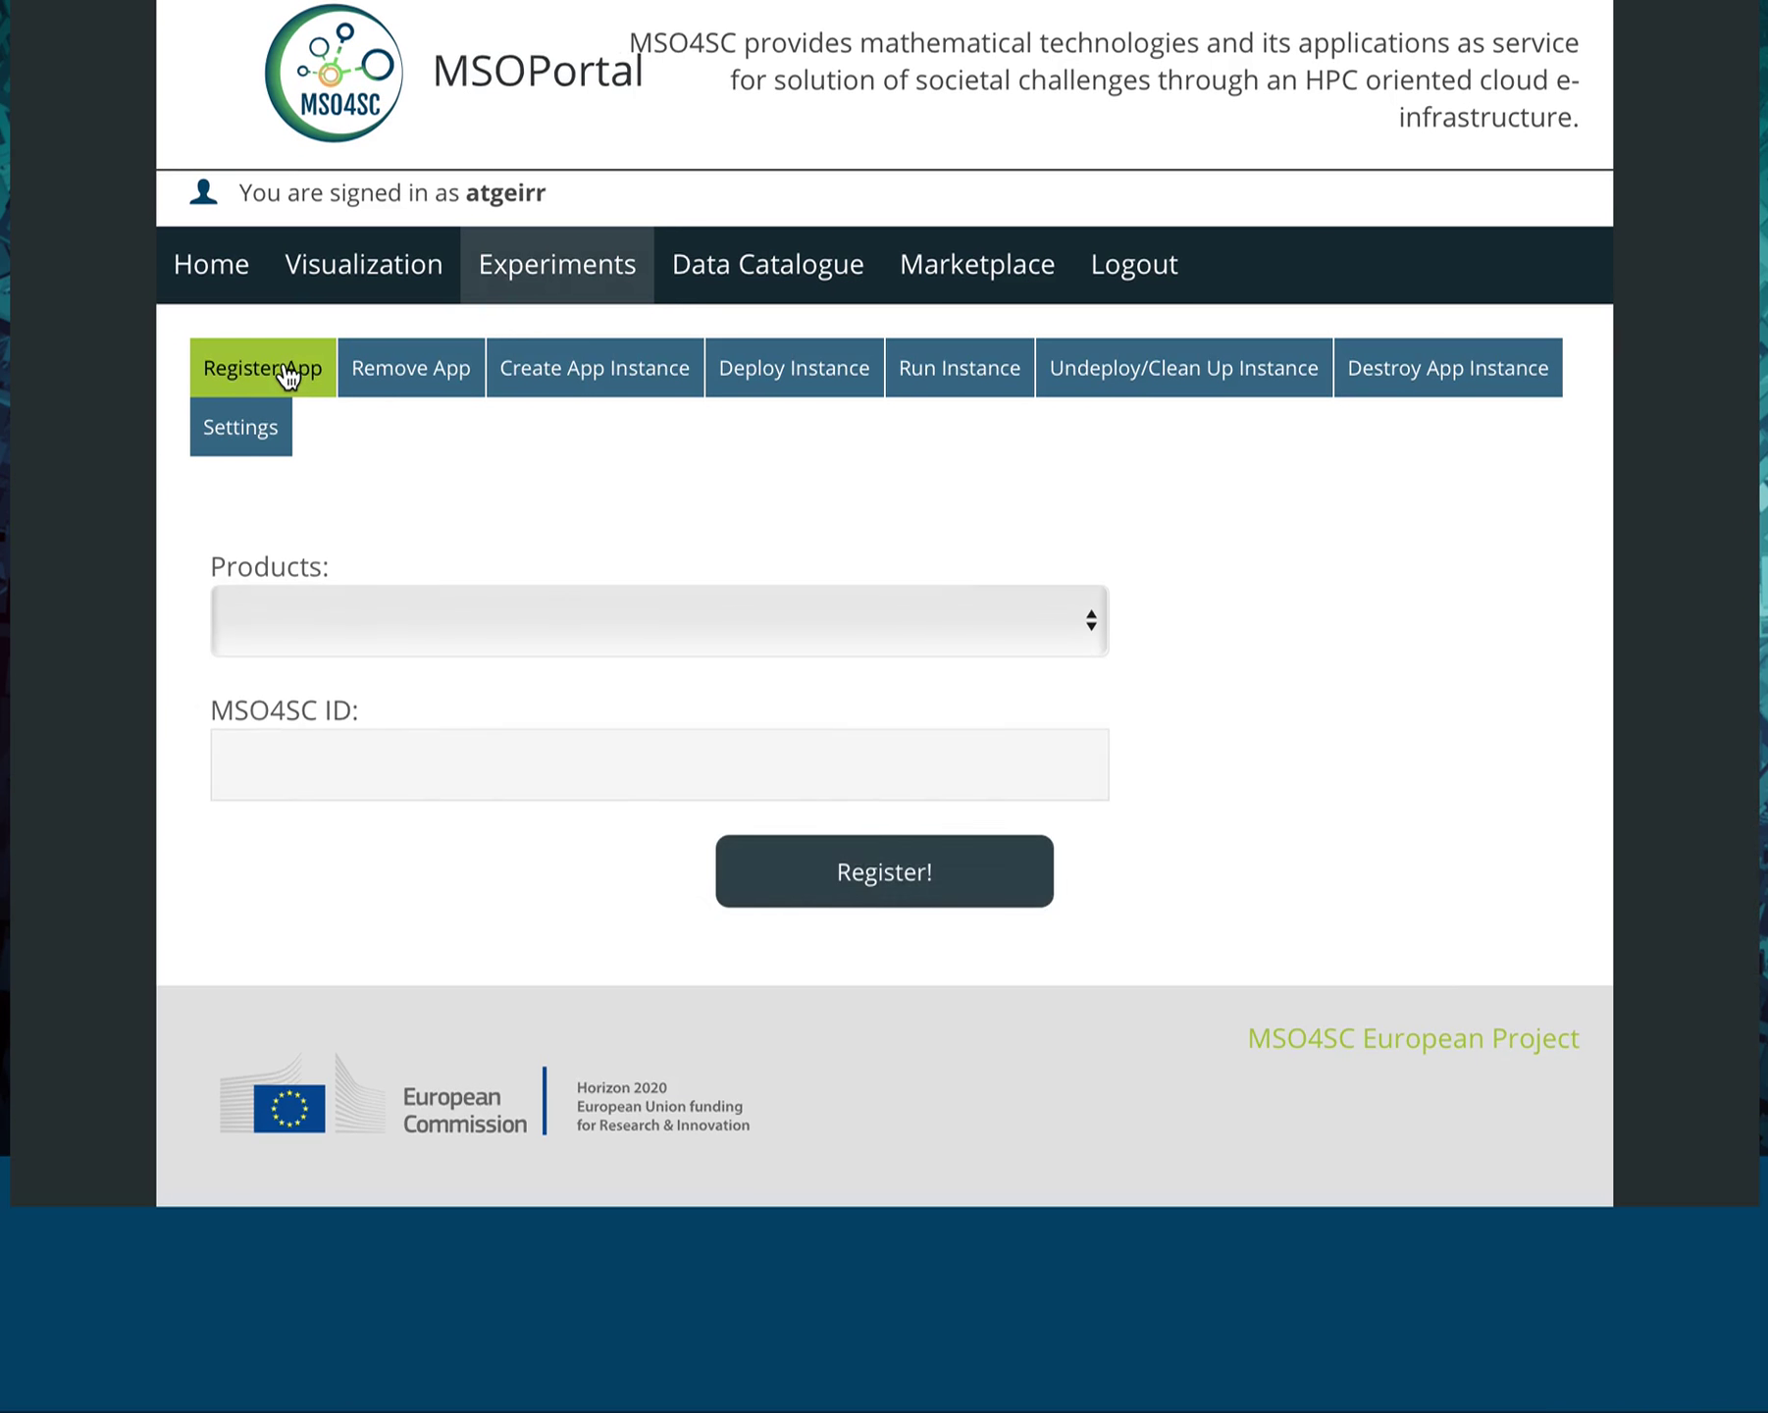
pyautogui.click(611, 624)
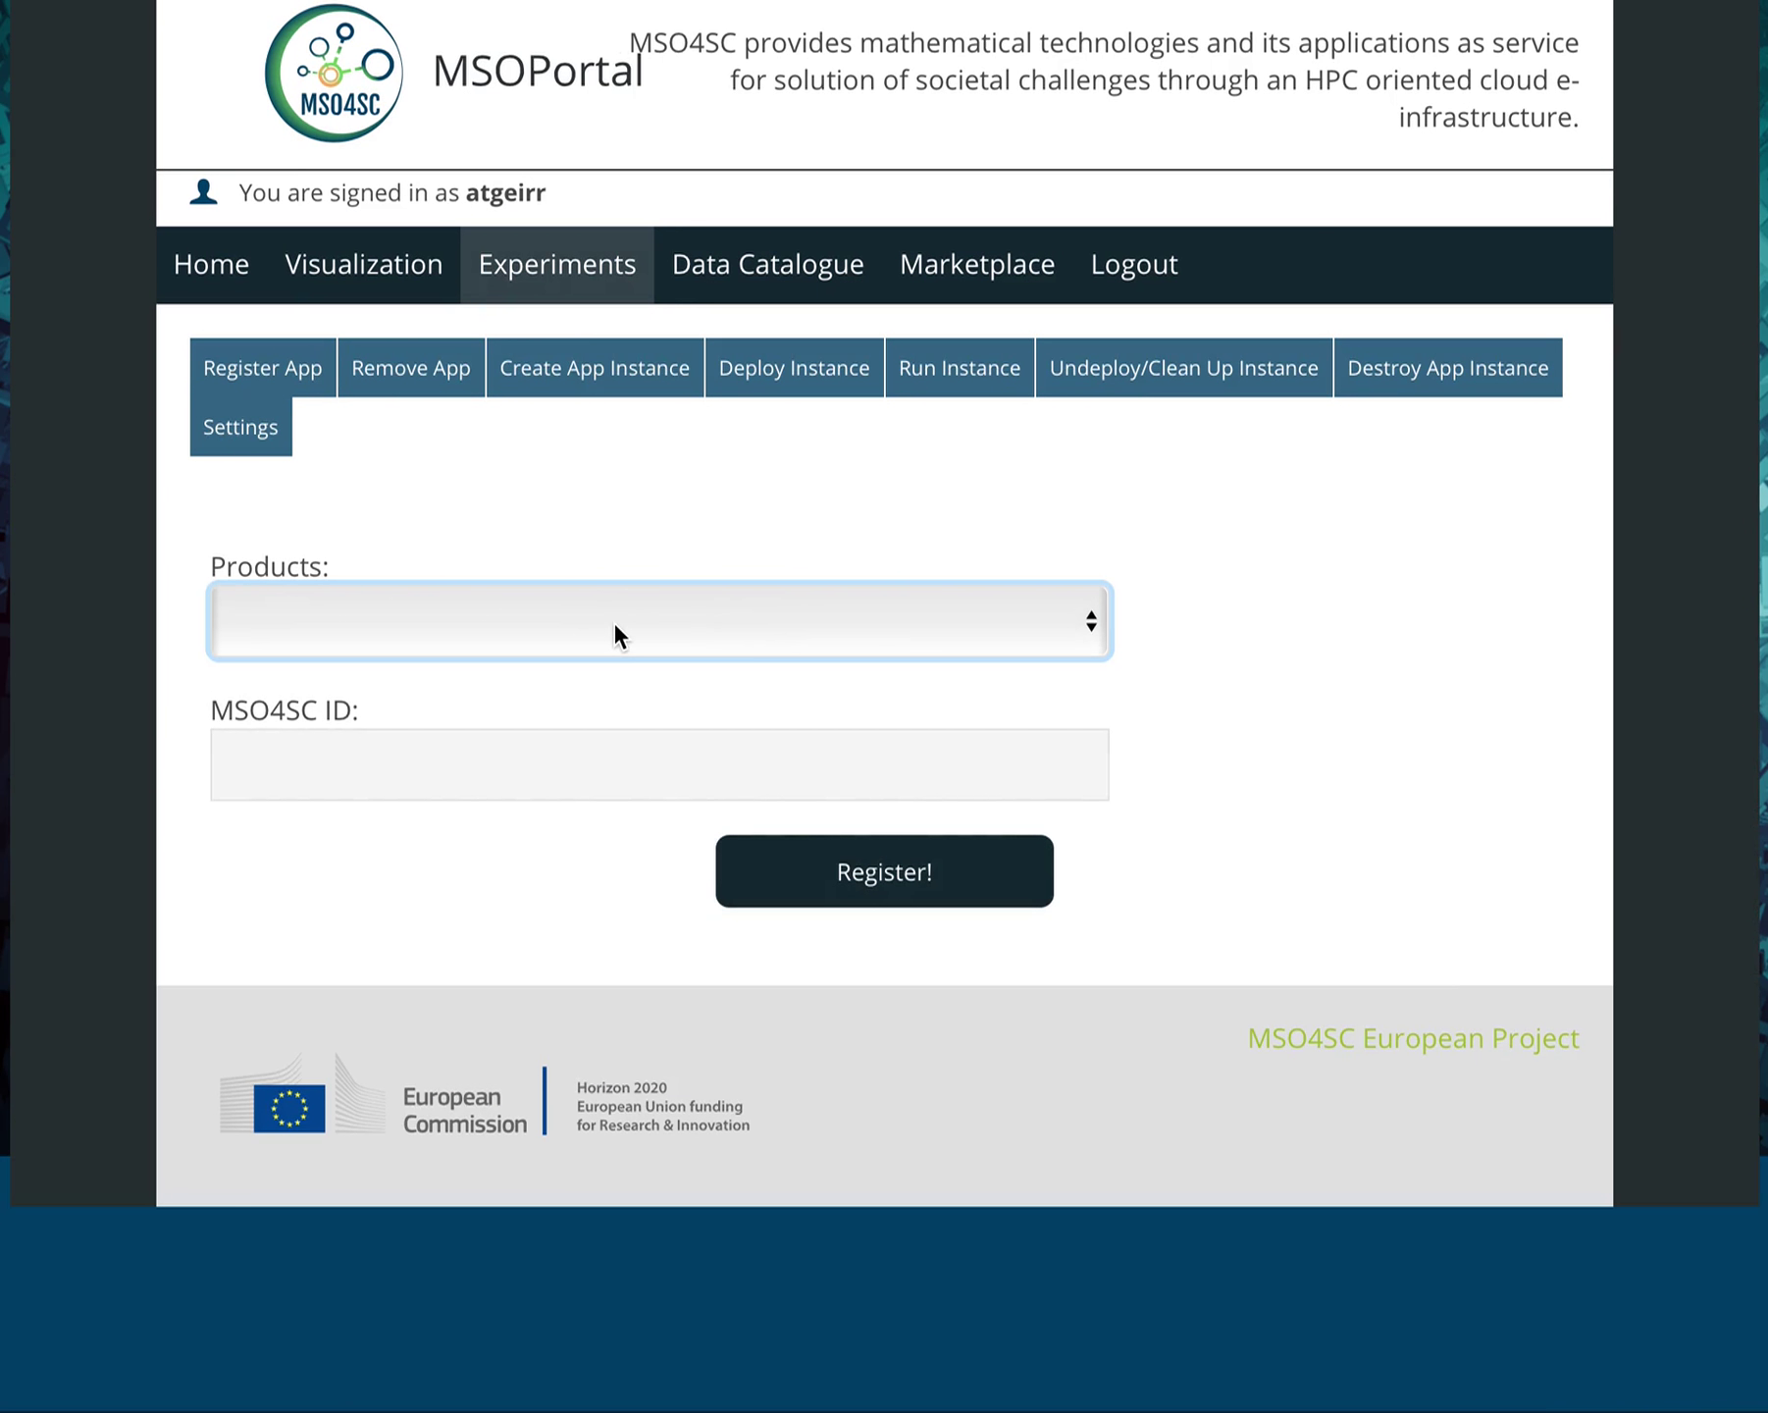
pyautogui.click(751, 626)
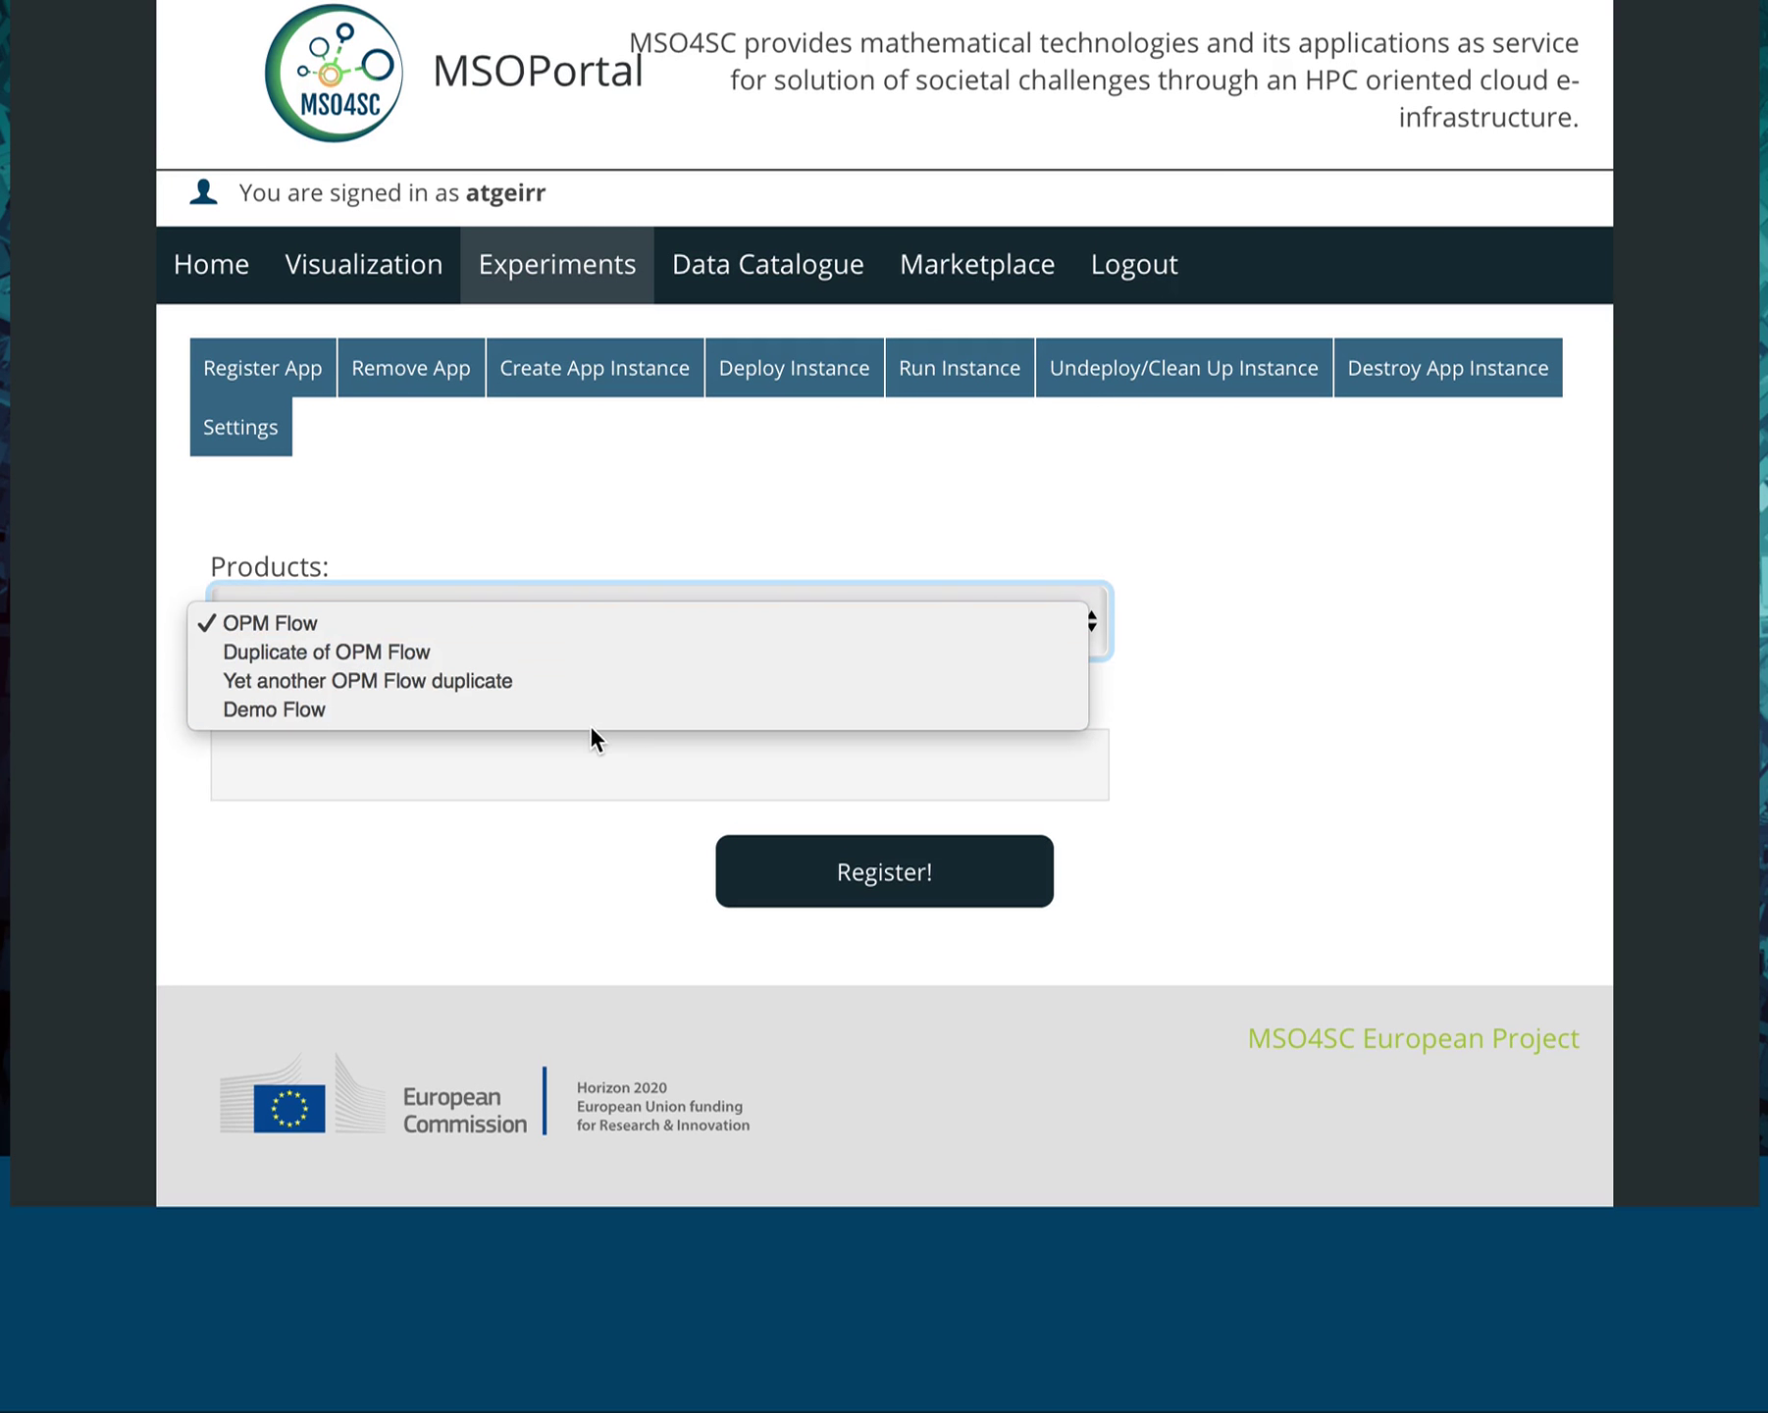
pyautogui.press('Escape')
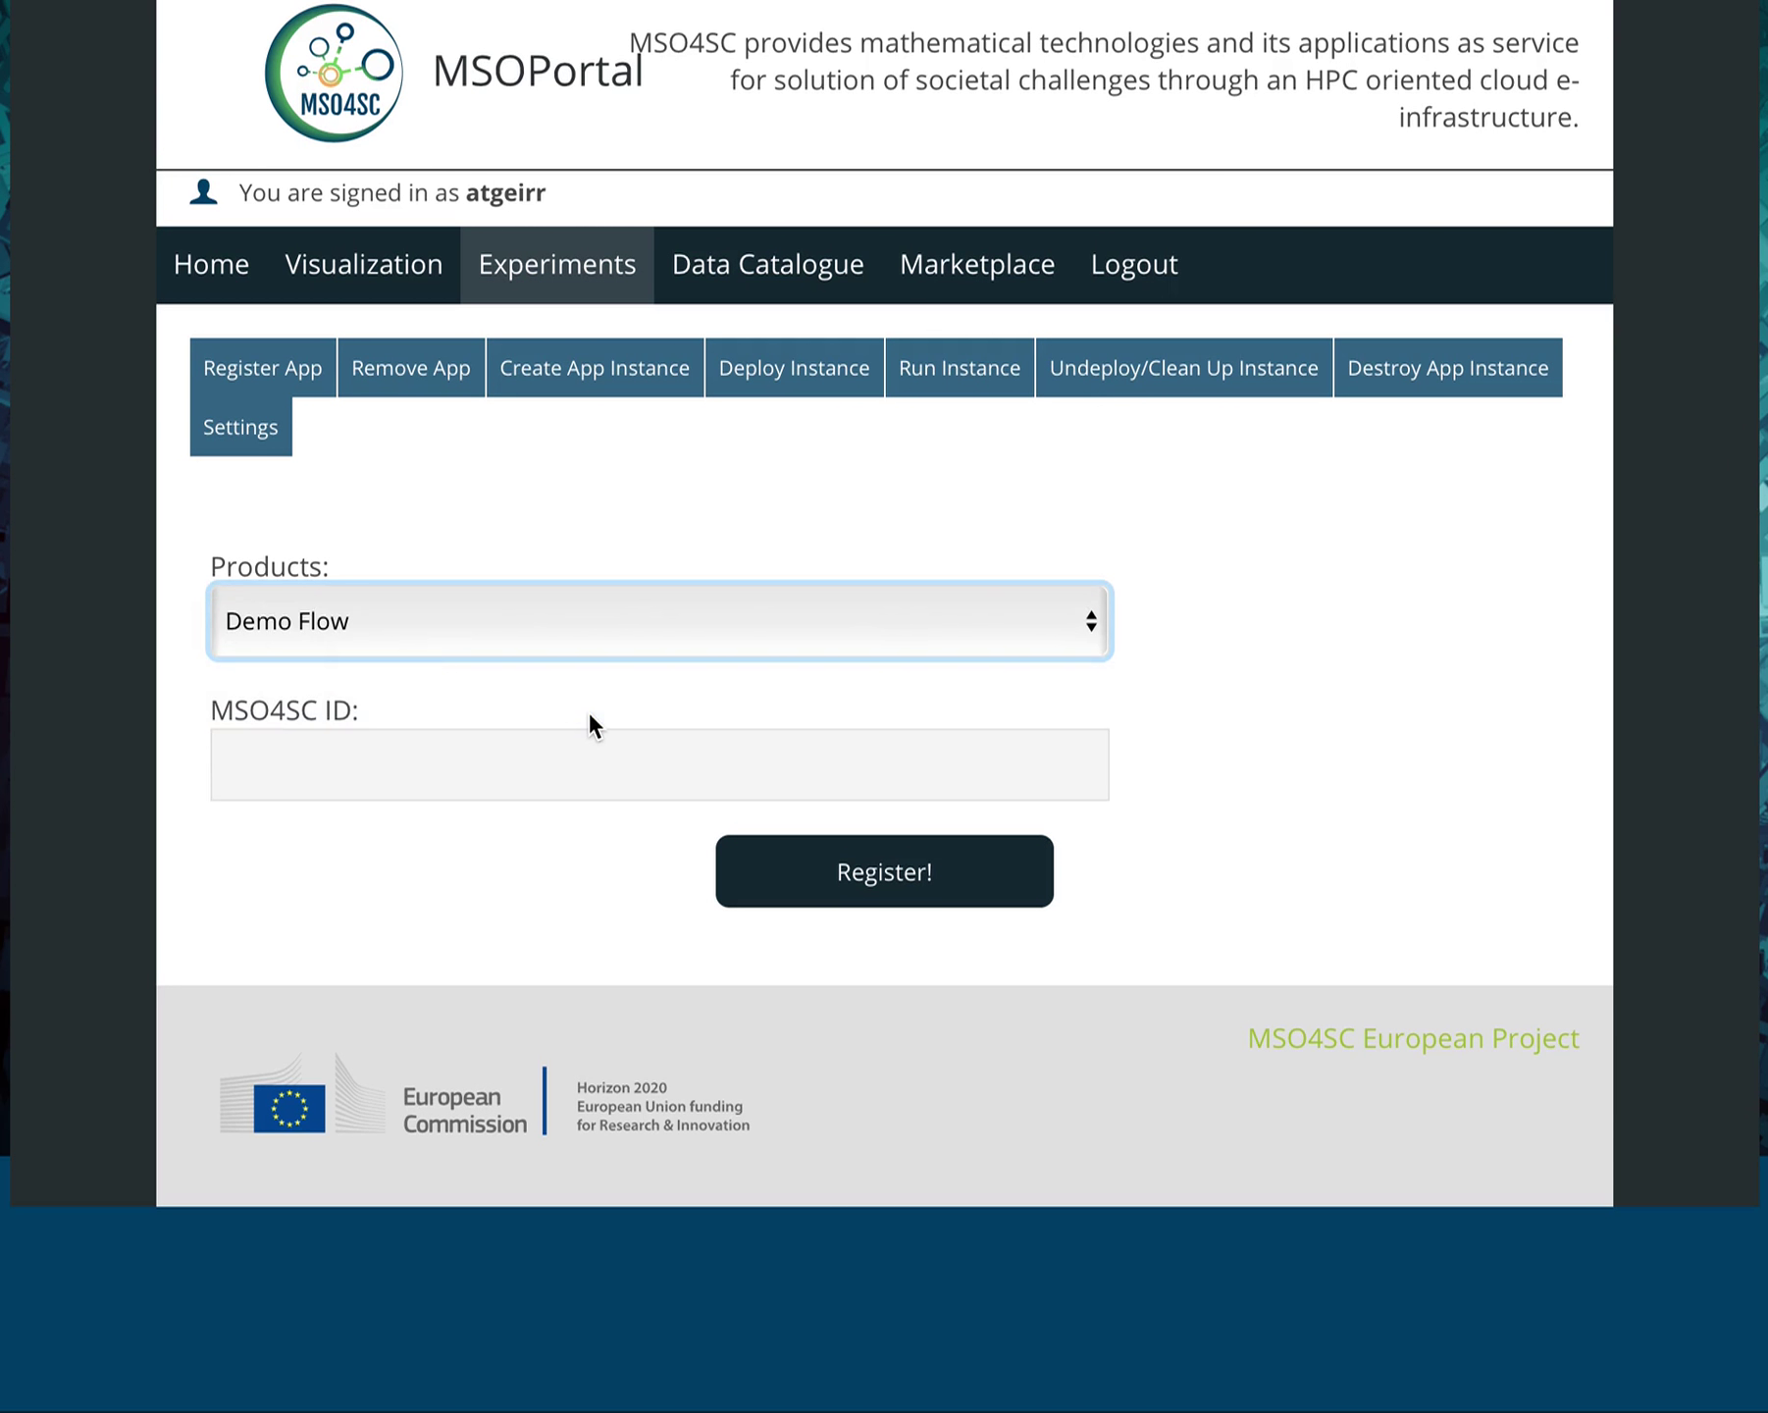
# Step: Enter Demo Flow App as the MSO4SC ID and register the app
pyautogui.click(369, 760)
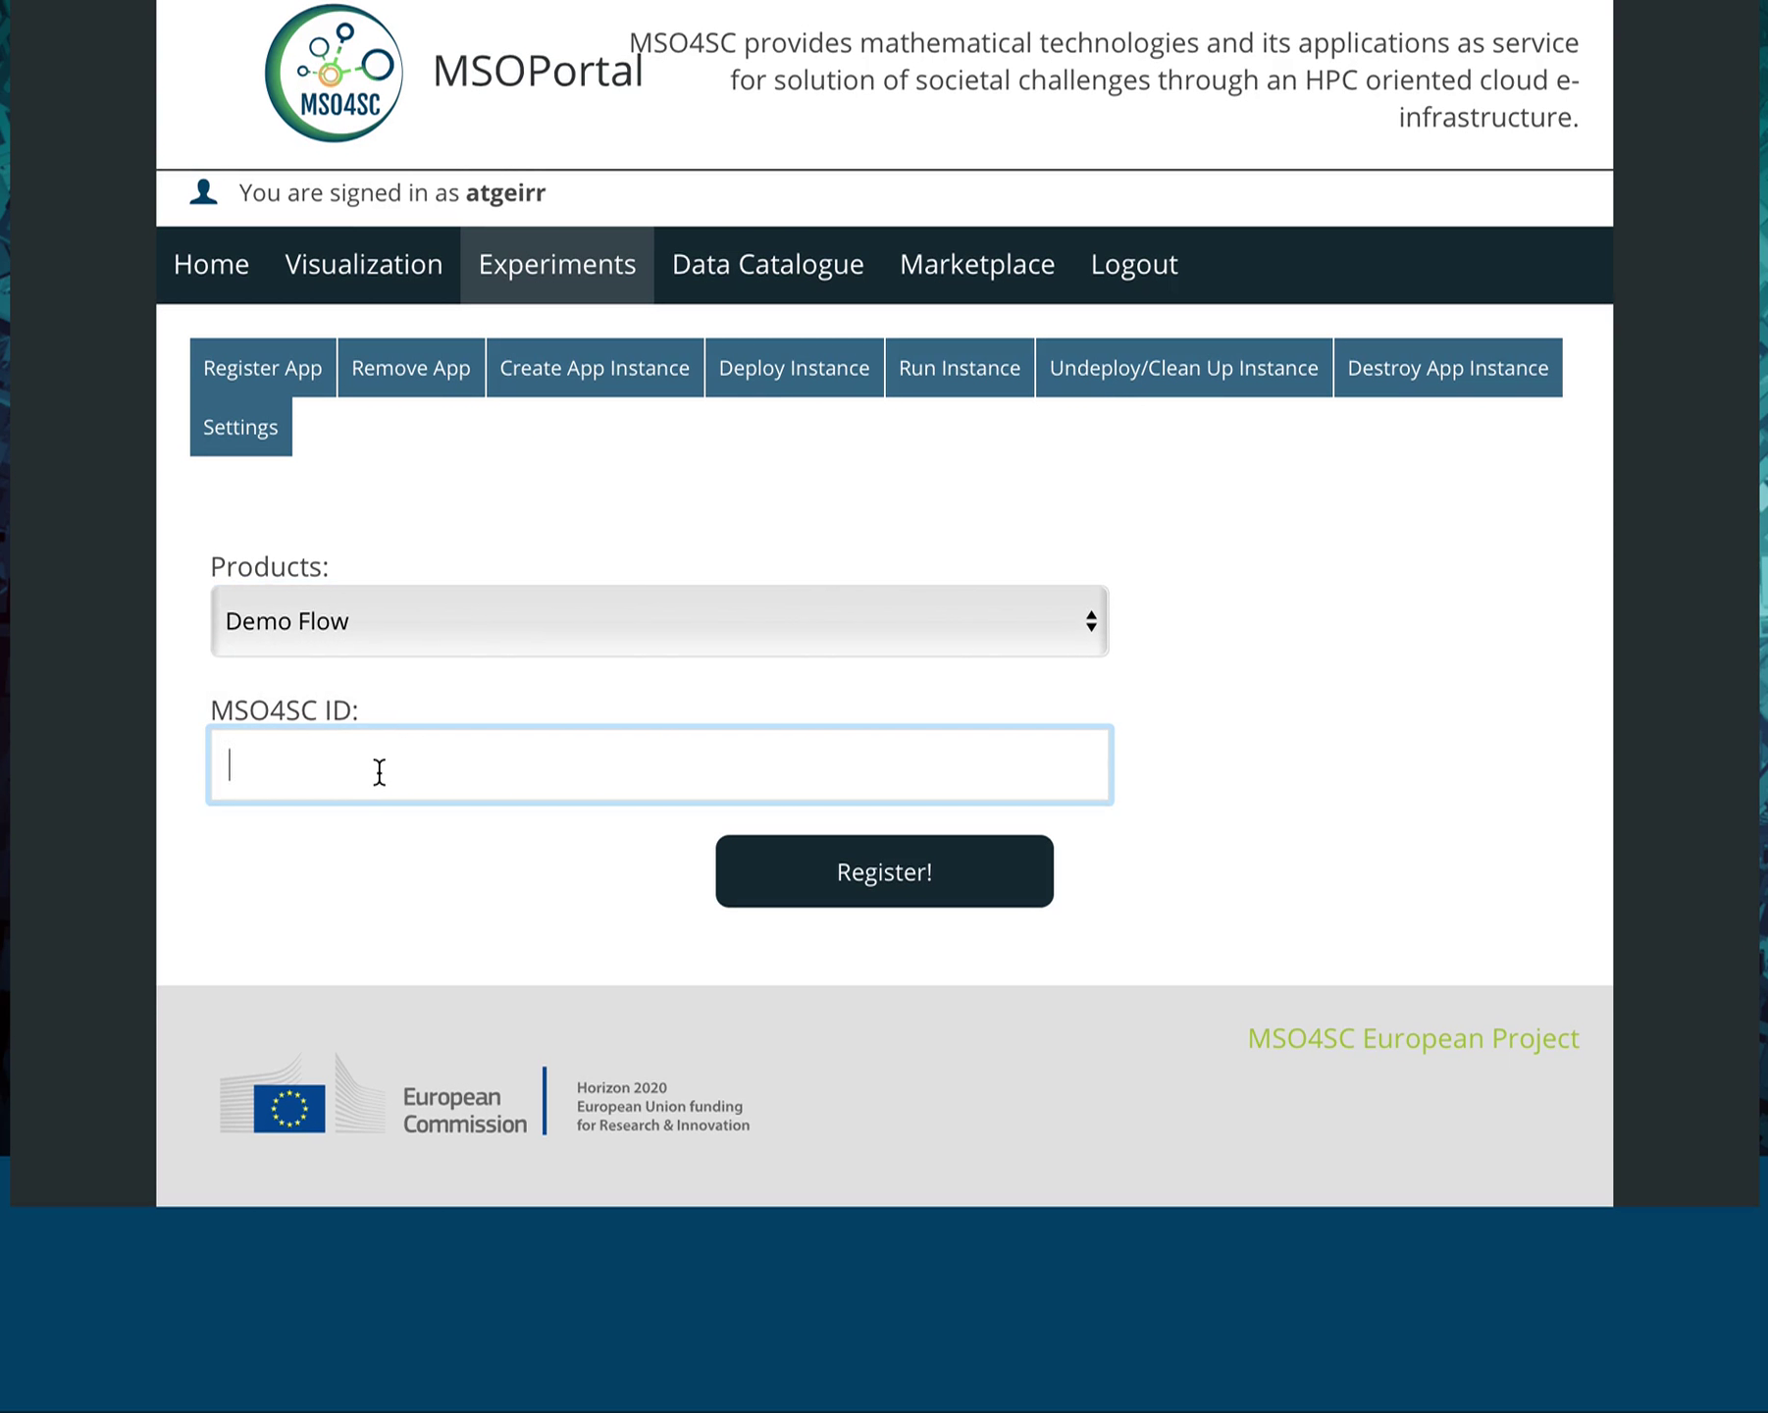
pyautogui.write('Demo Flow APP')
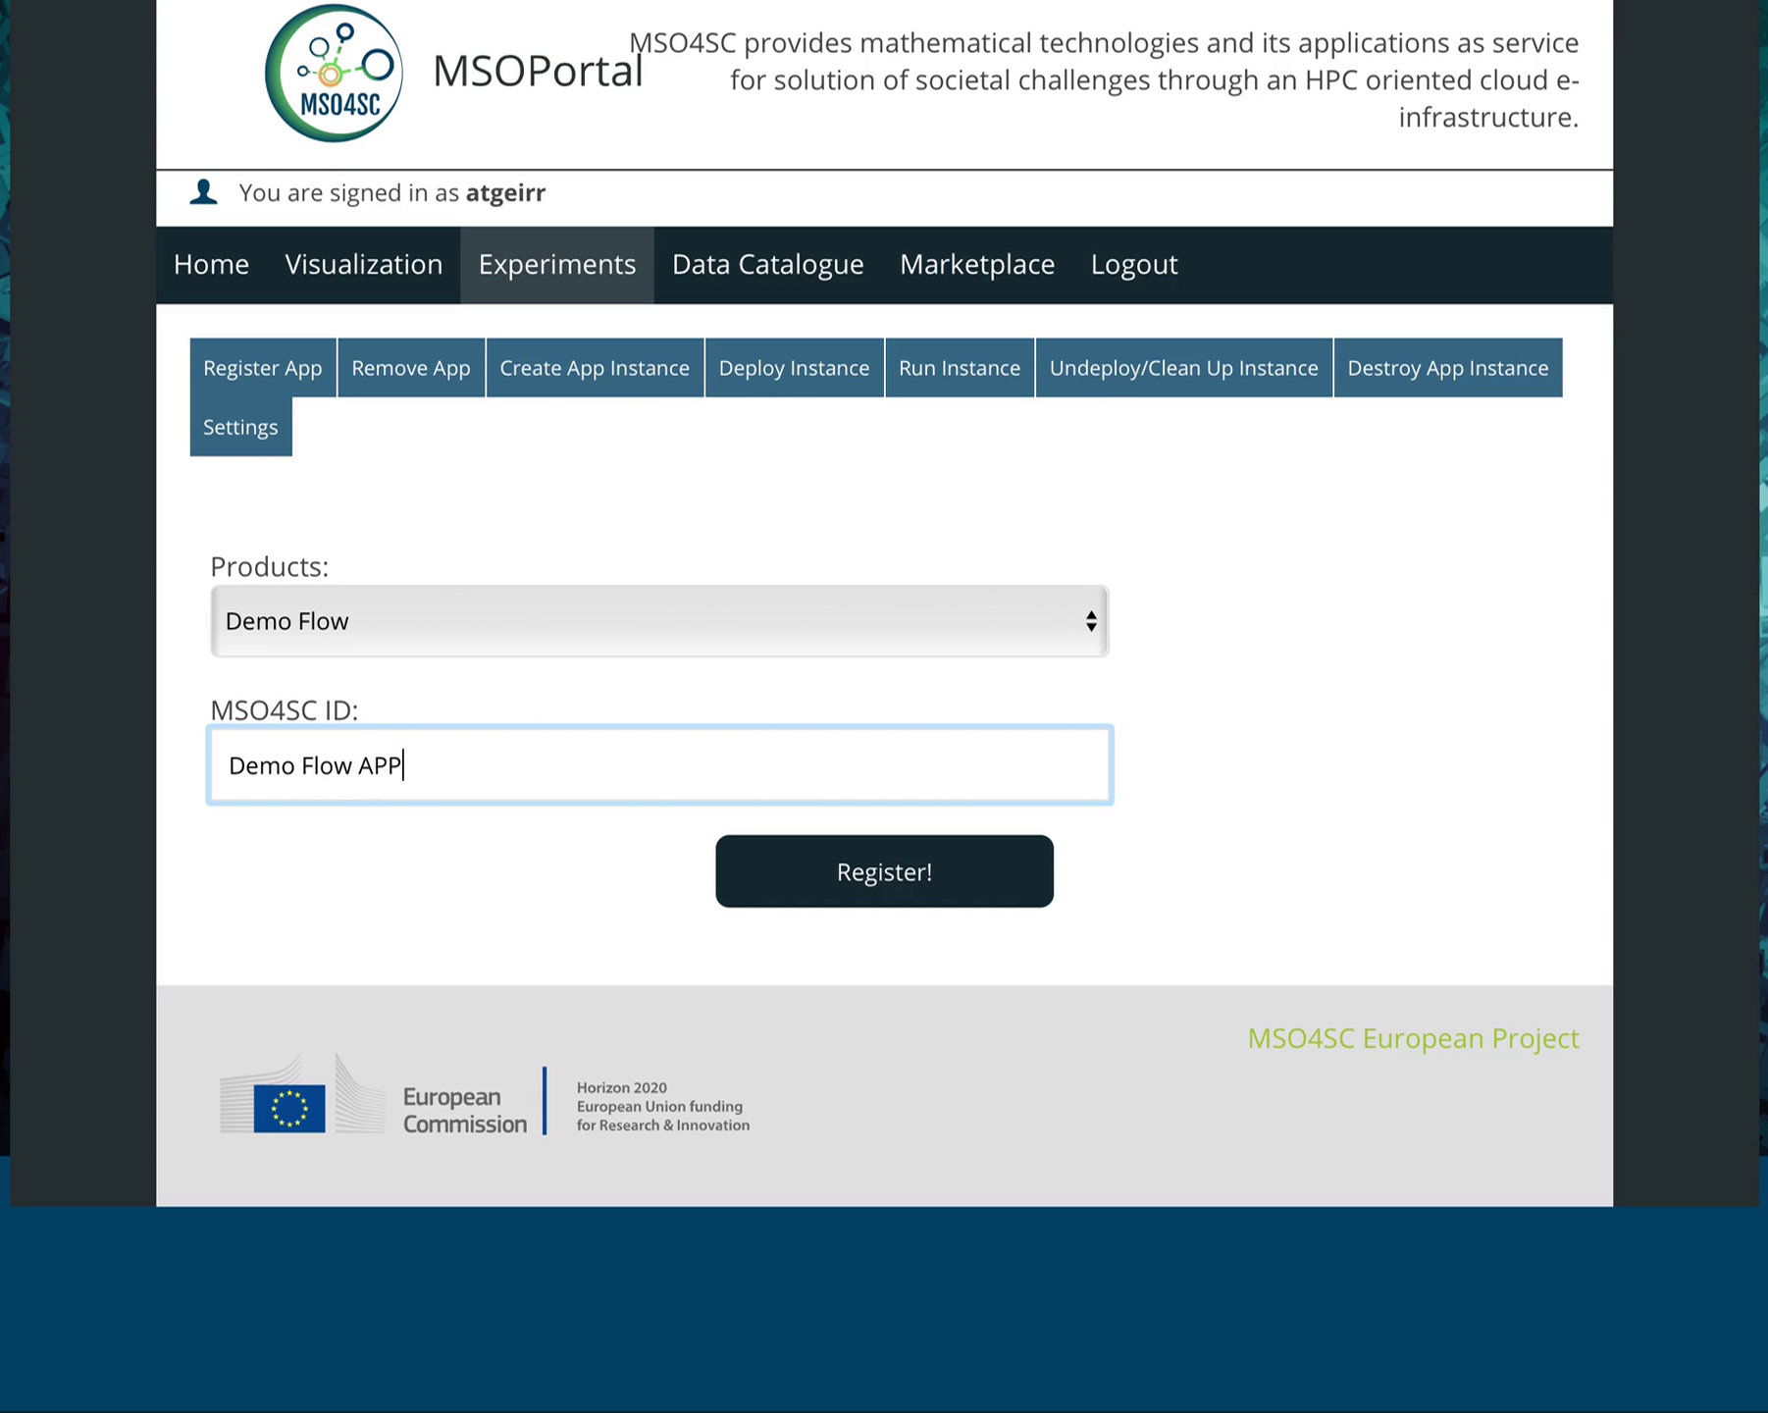
pyautogui.press('BackSpace')
pyautogui.press('BackSpace')
pyautogui.write('pp')
pyautogui.click(853, 884)
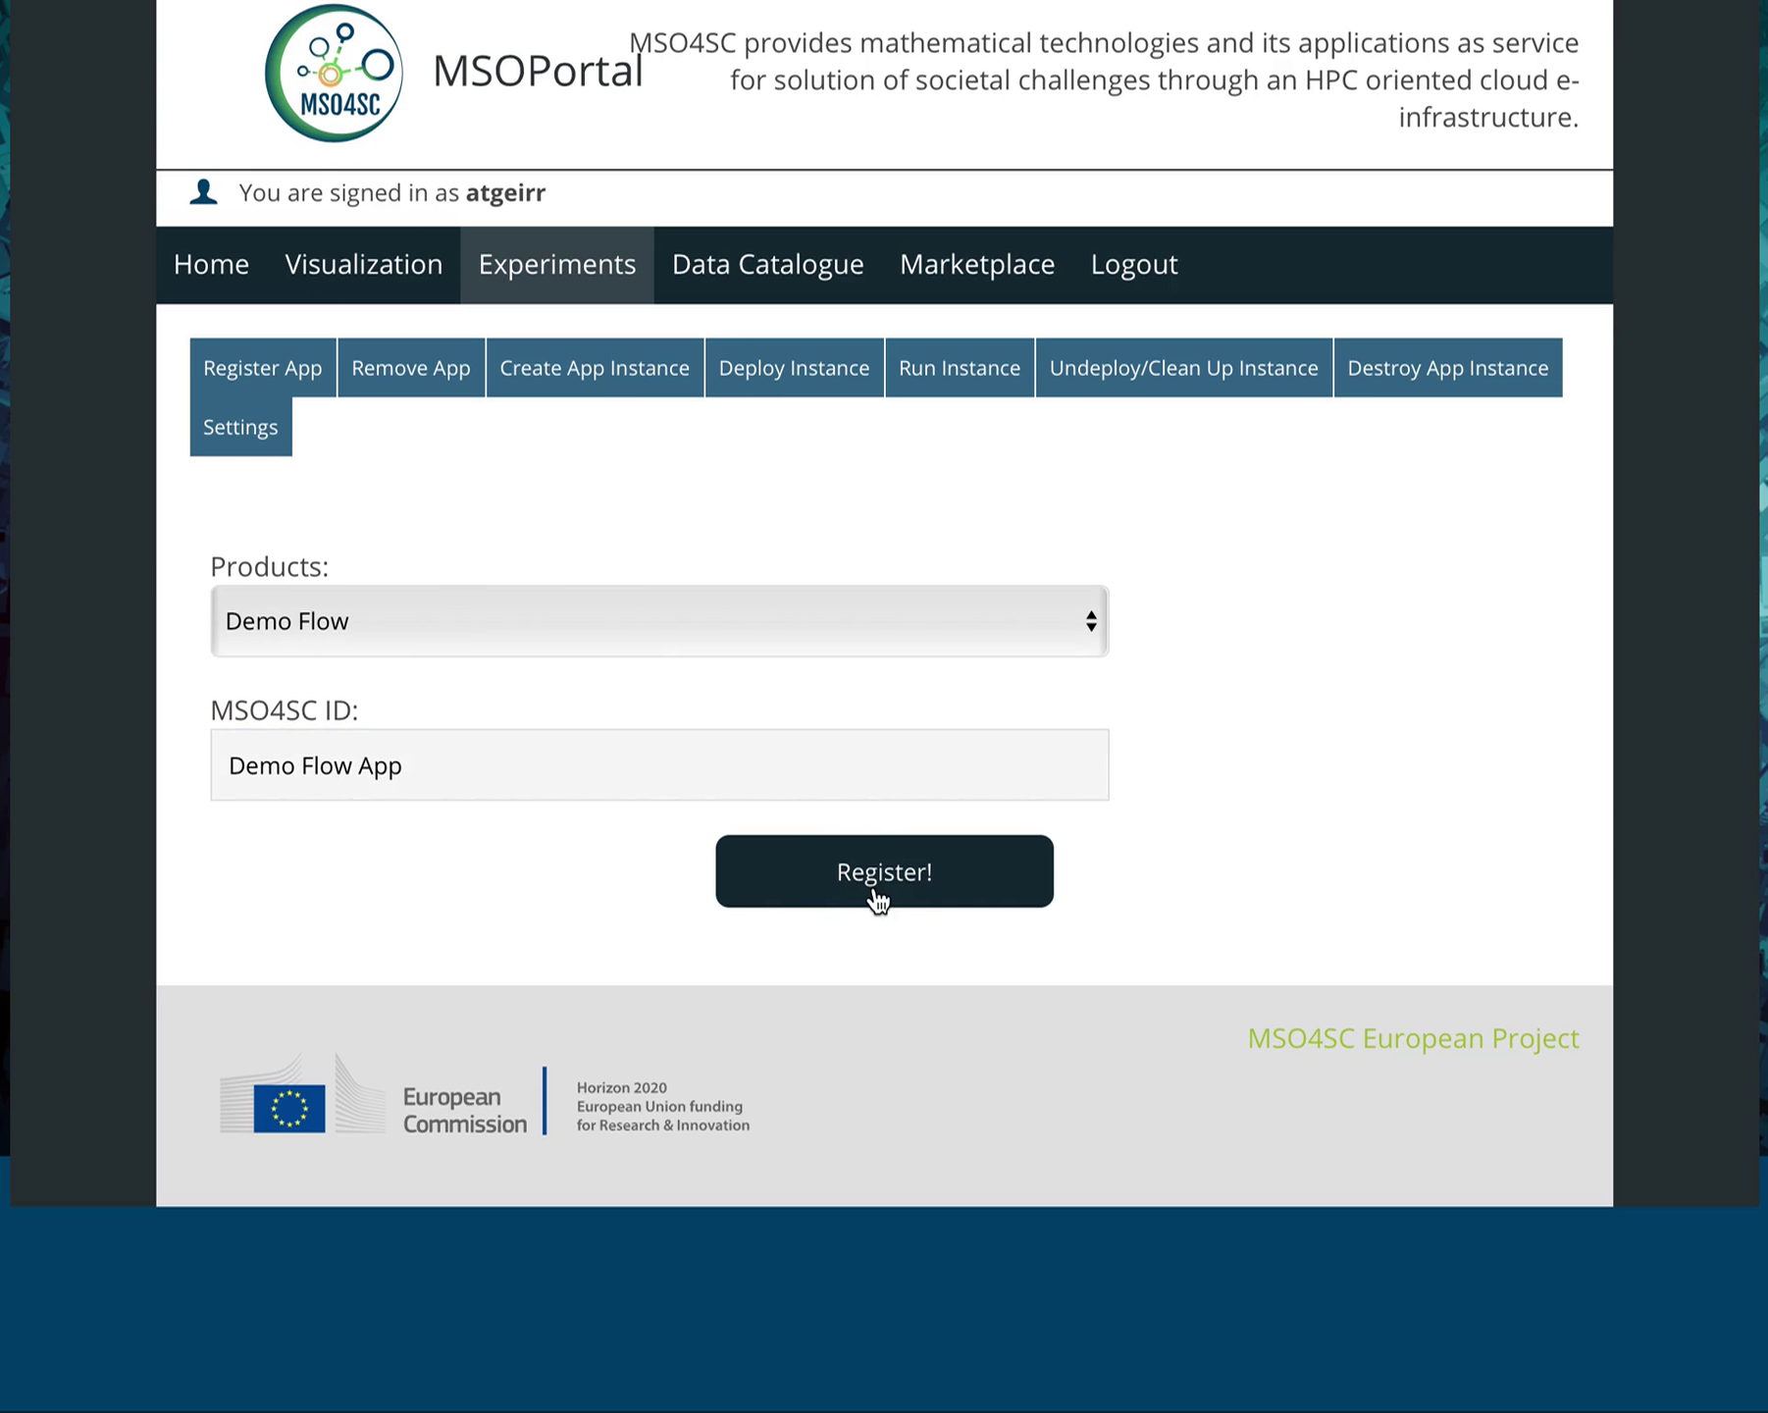
pyautogui.click(875, 896)
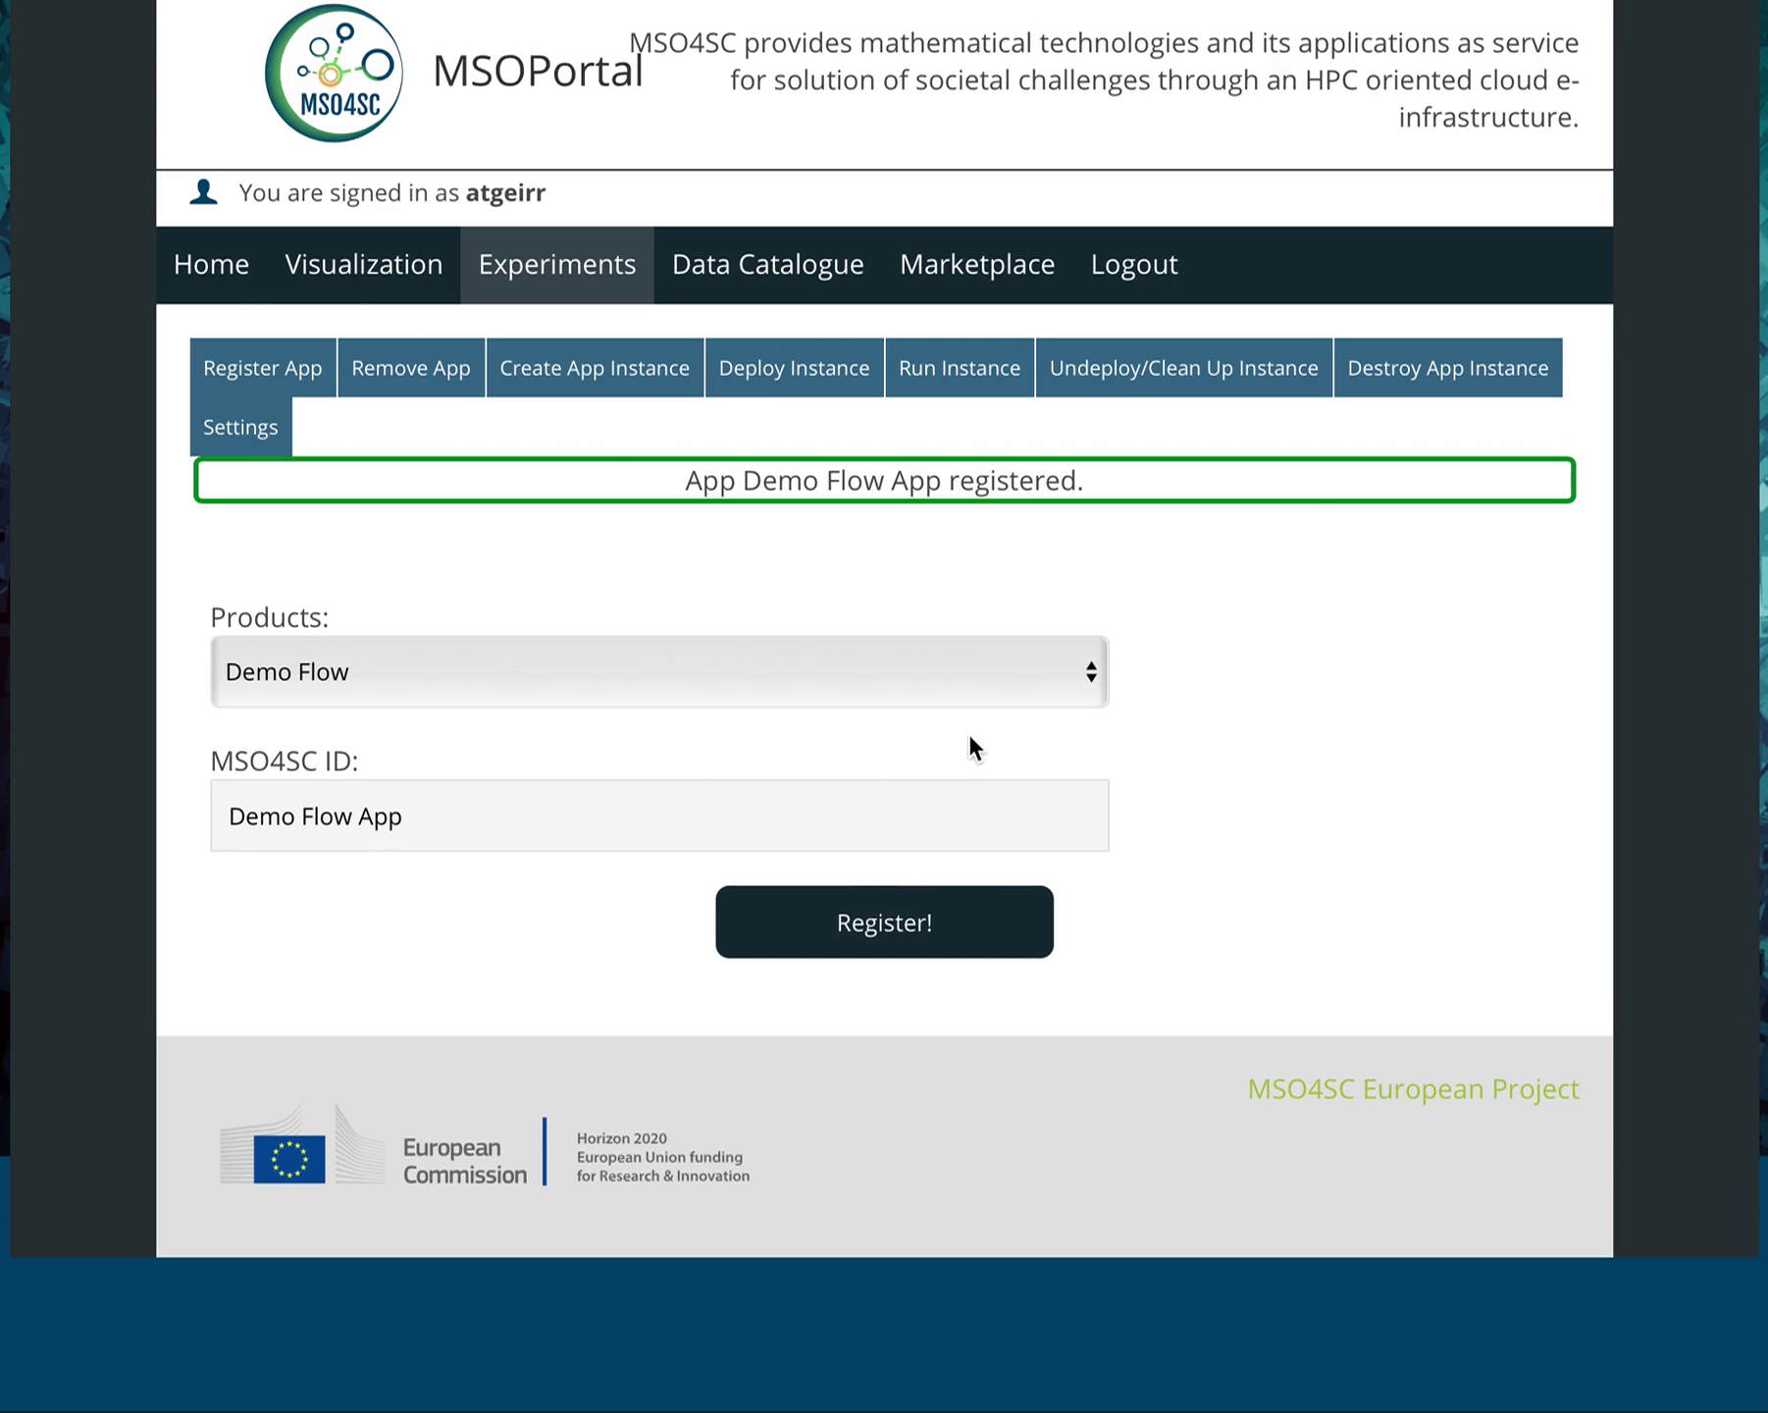
# Step: Start a new app instance with Demo Flow App as the application and Test of Demo Flow App as the deployment ID
pyautogui.click(592, 379)
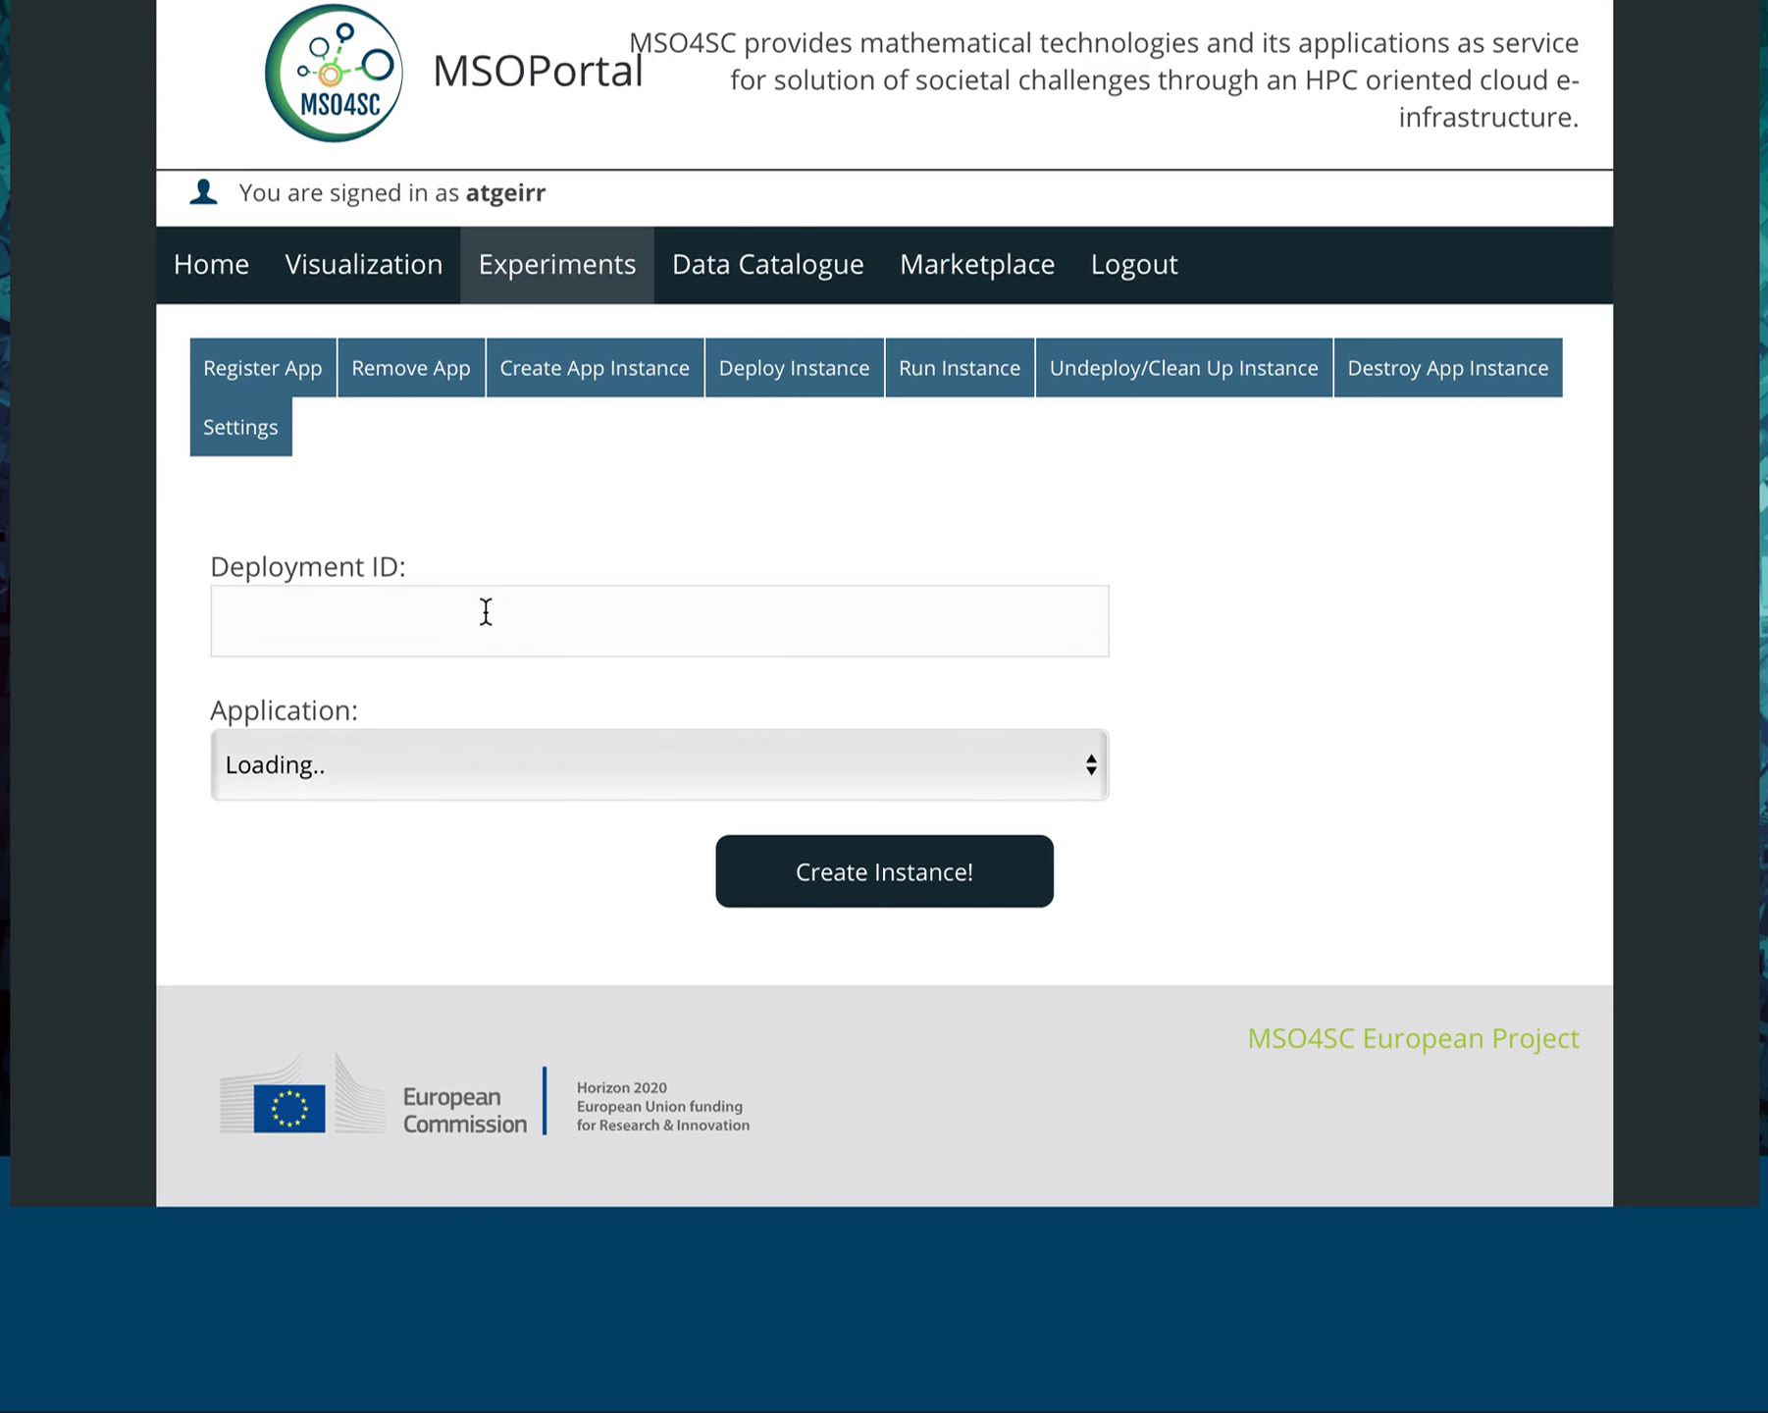
pyautogui.click(444, 757)
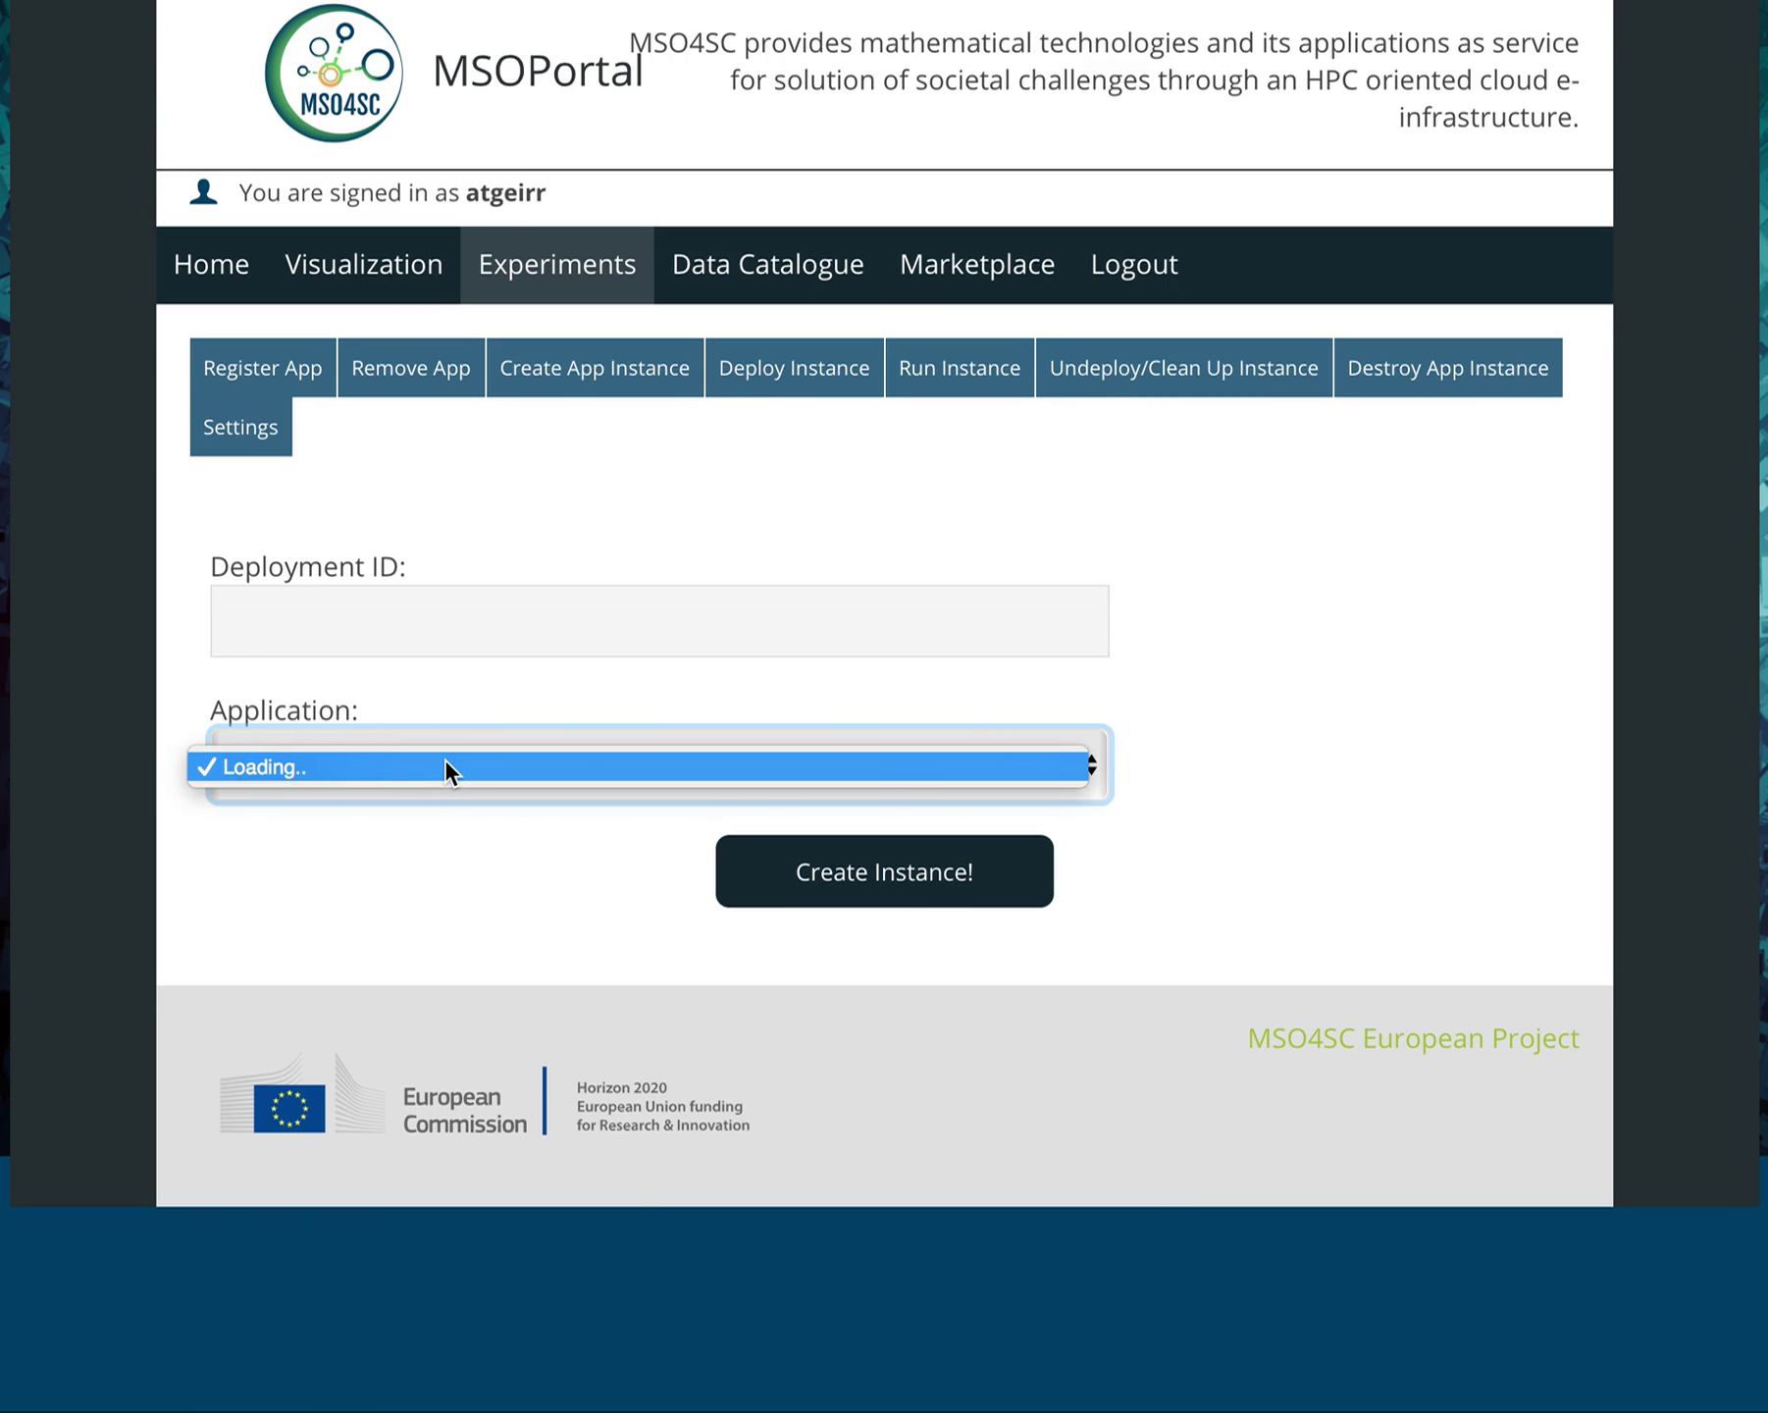
pyautogui.click(465, 758)
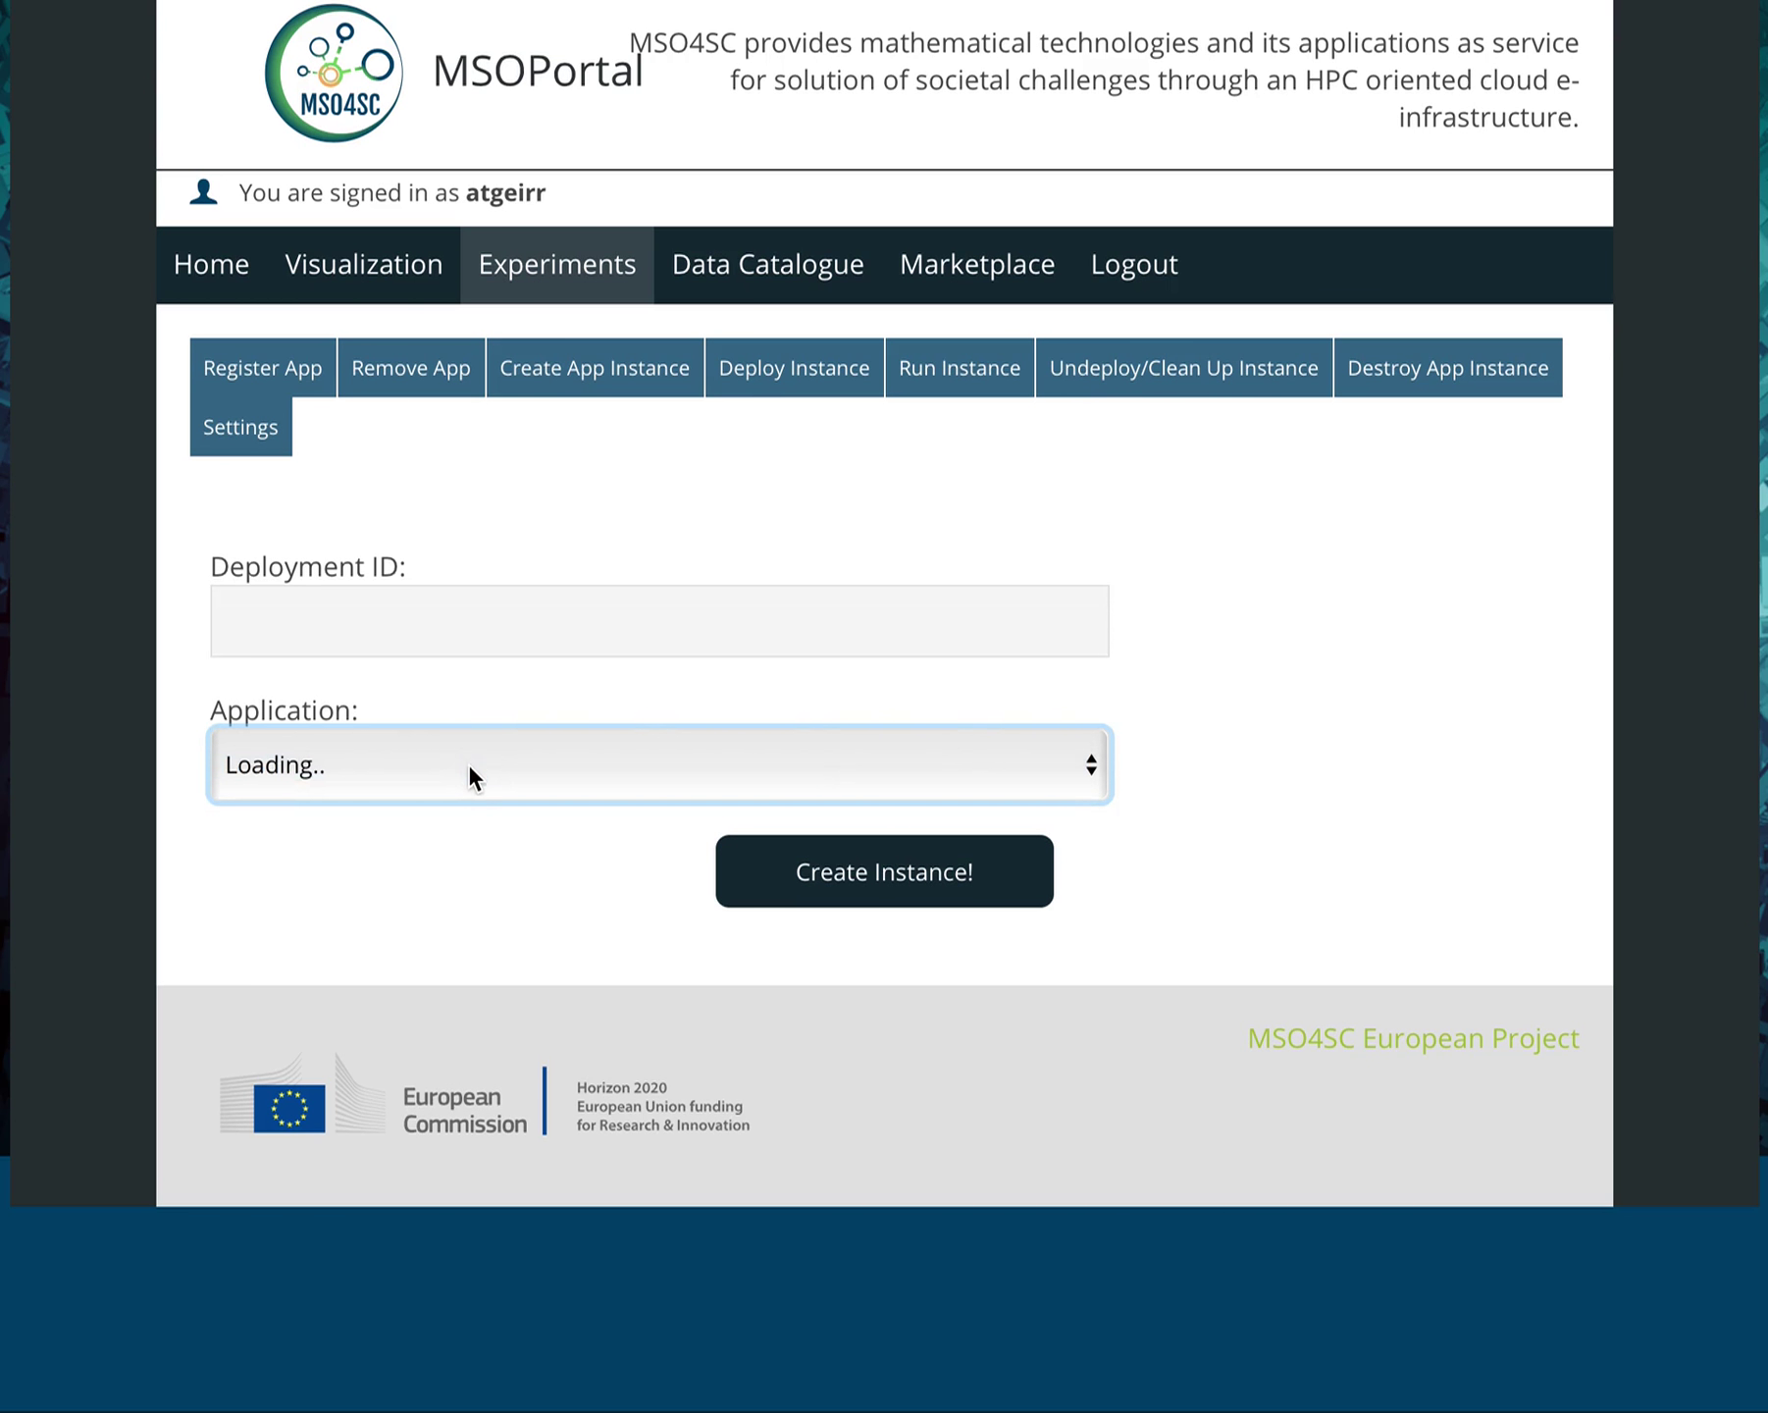
pyautogui.click(468, 765)
pyautogui.click(468, 759)
pyautogui.click(488, 618)
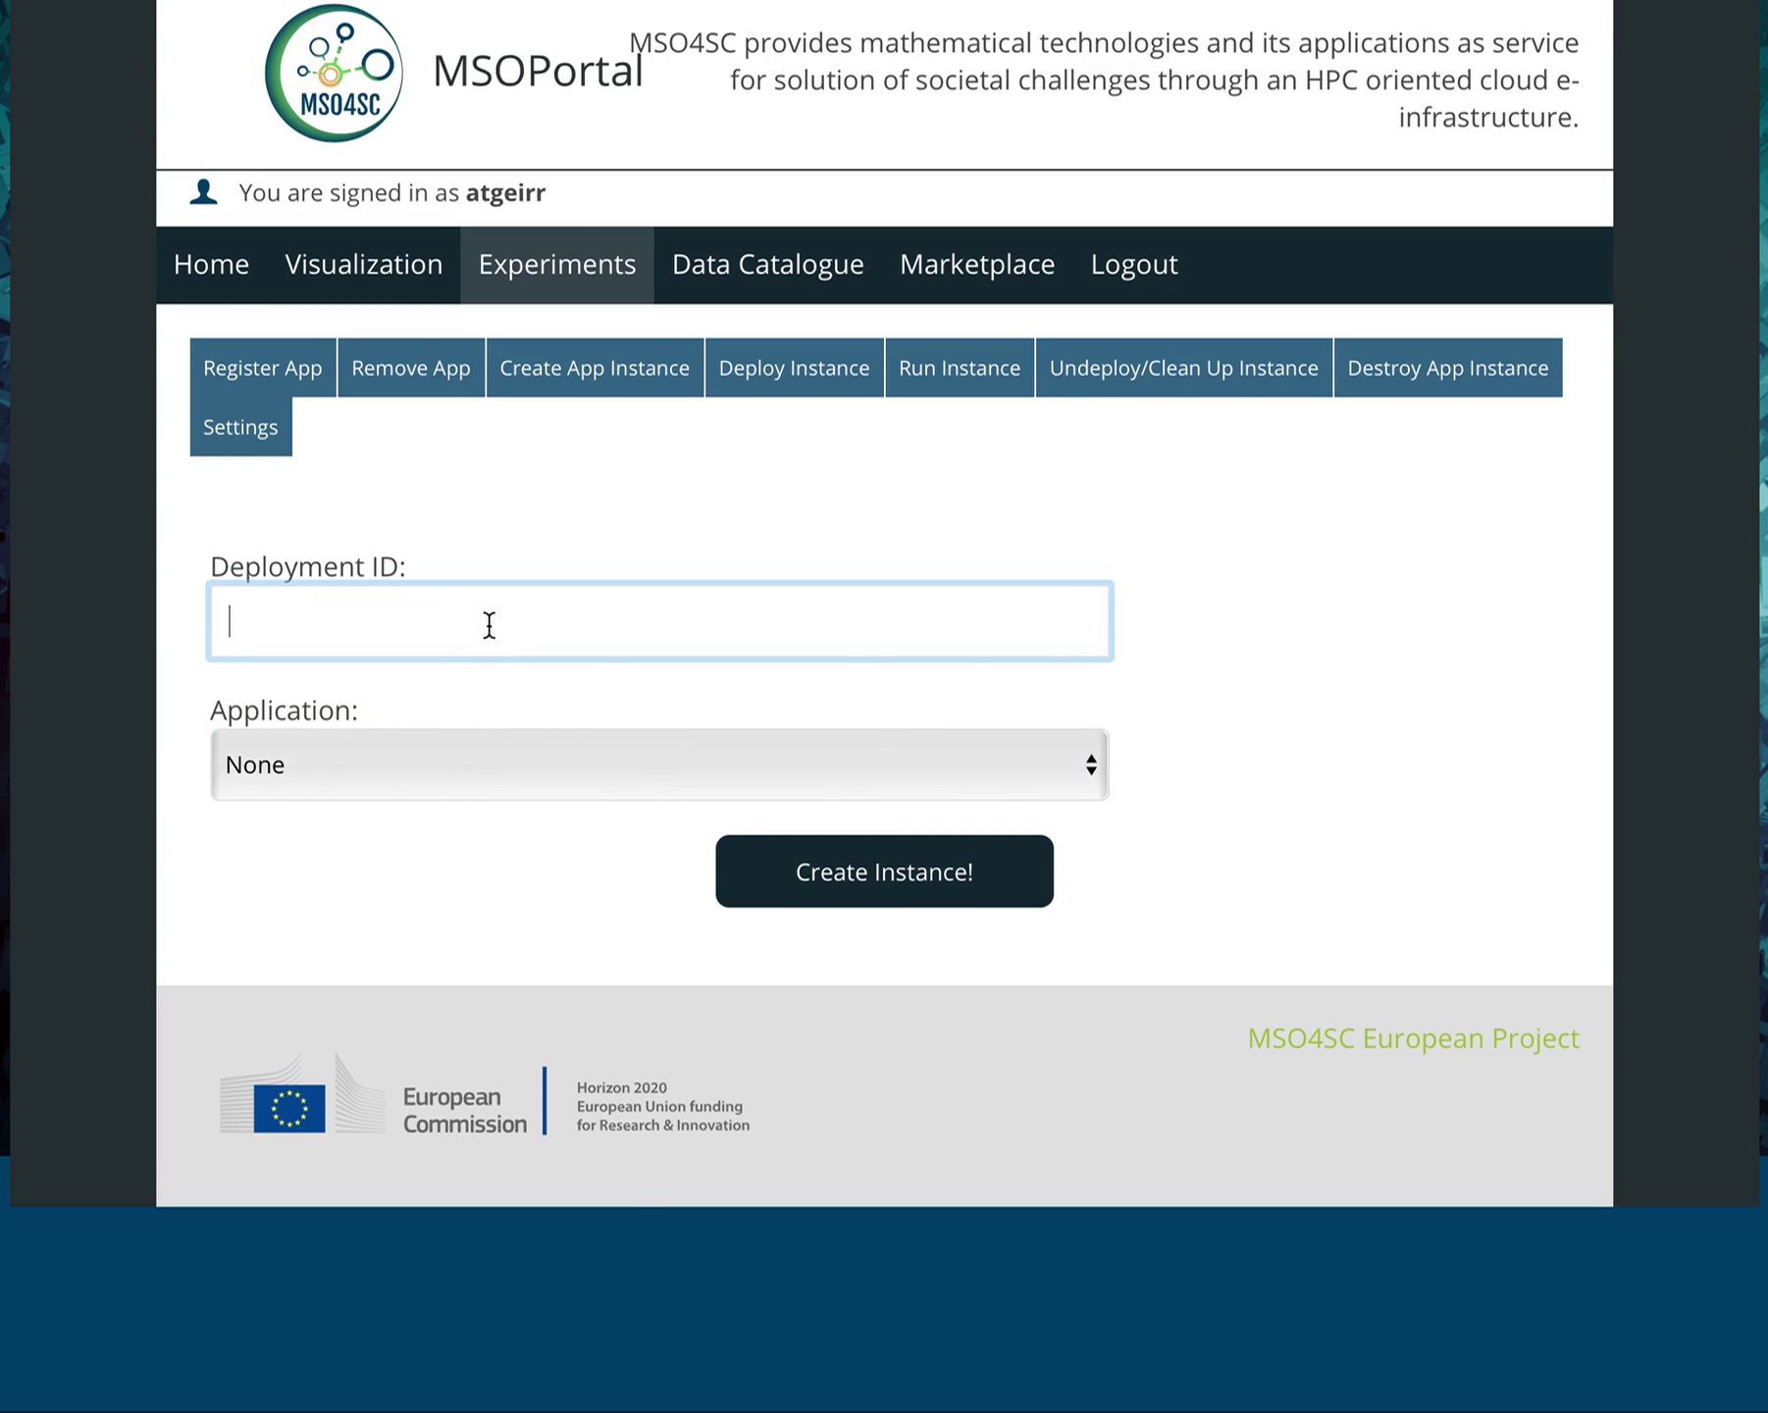
pyautogui.click(434, 768)
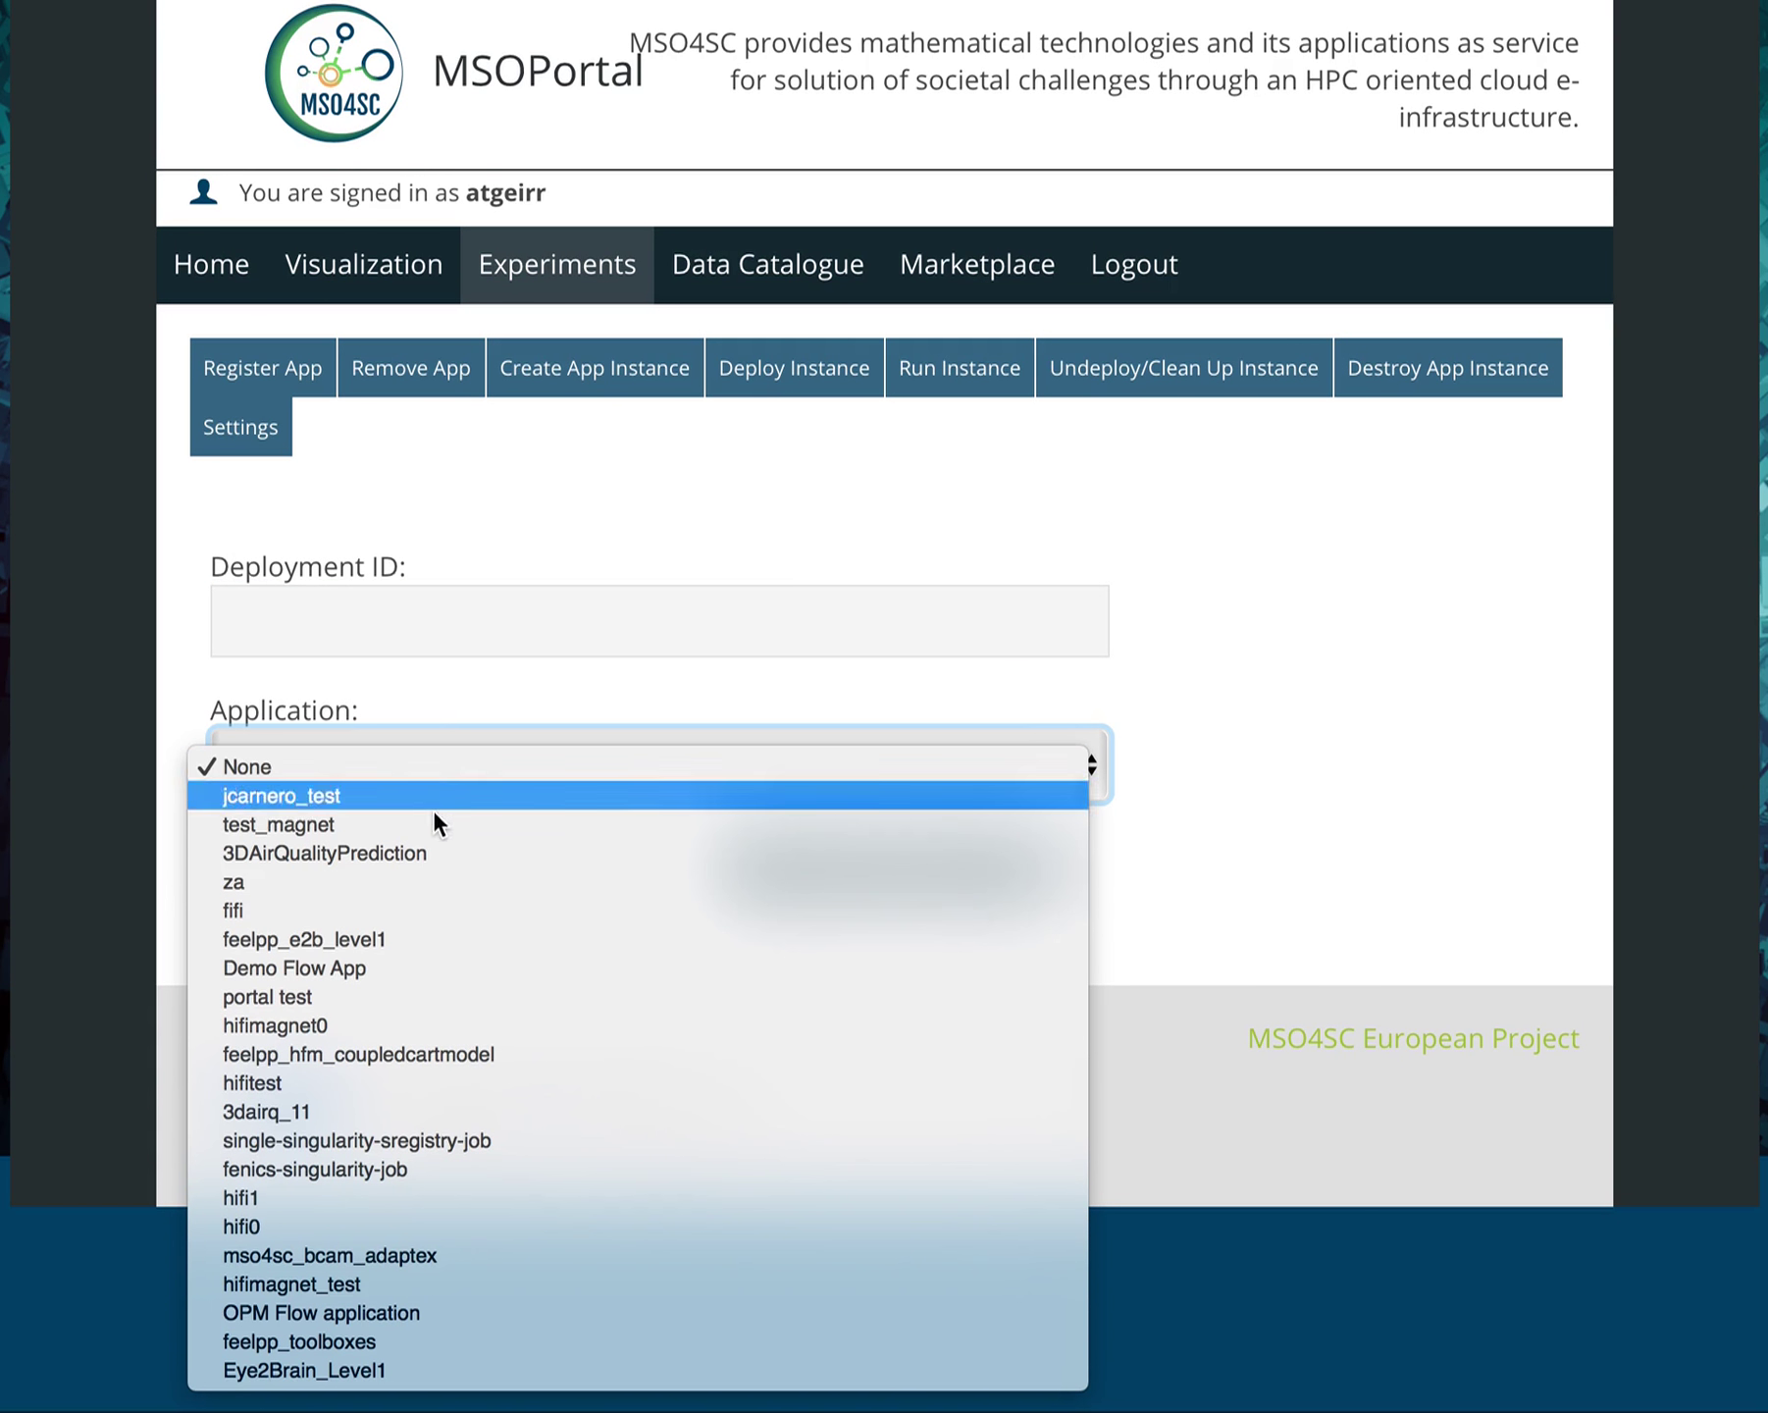
pyautogui.click(407, 954)
pyautogui.click(410, 615)
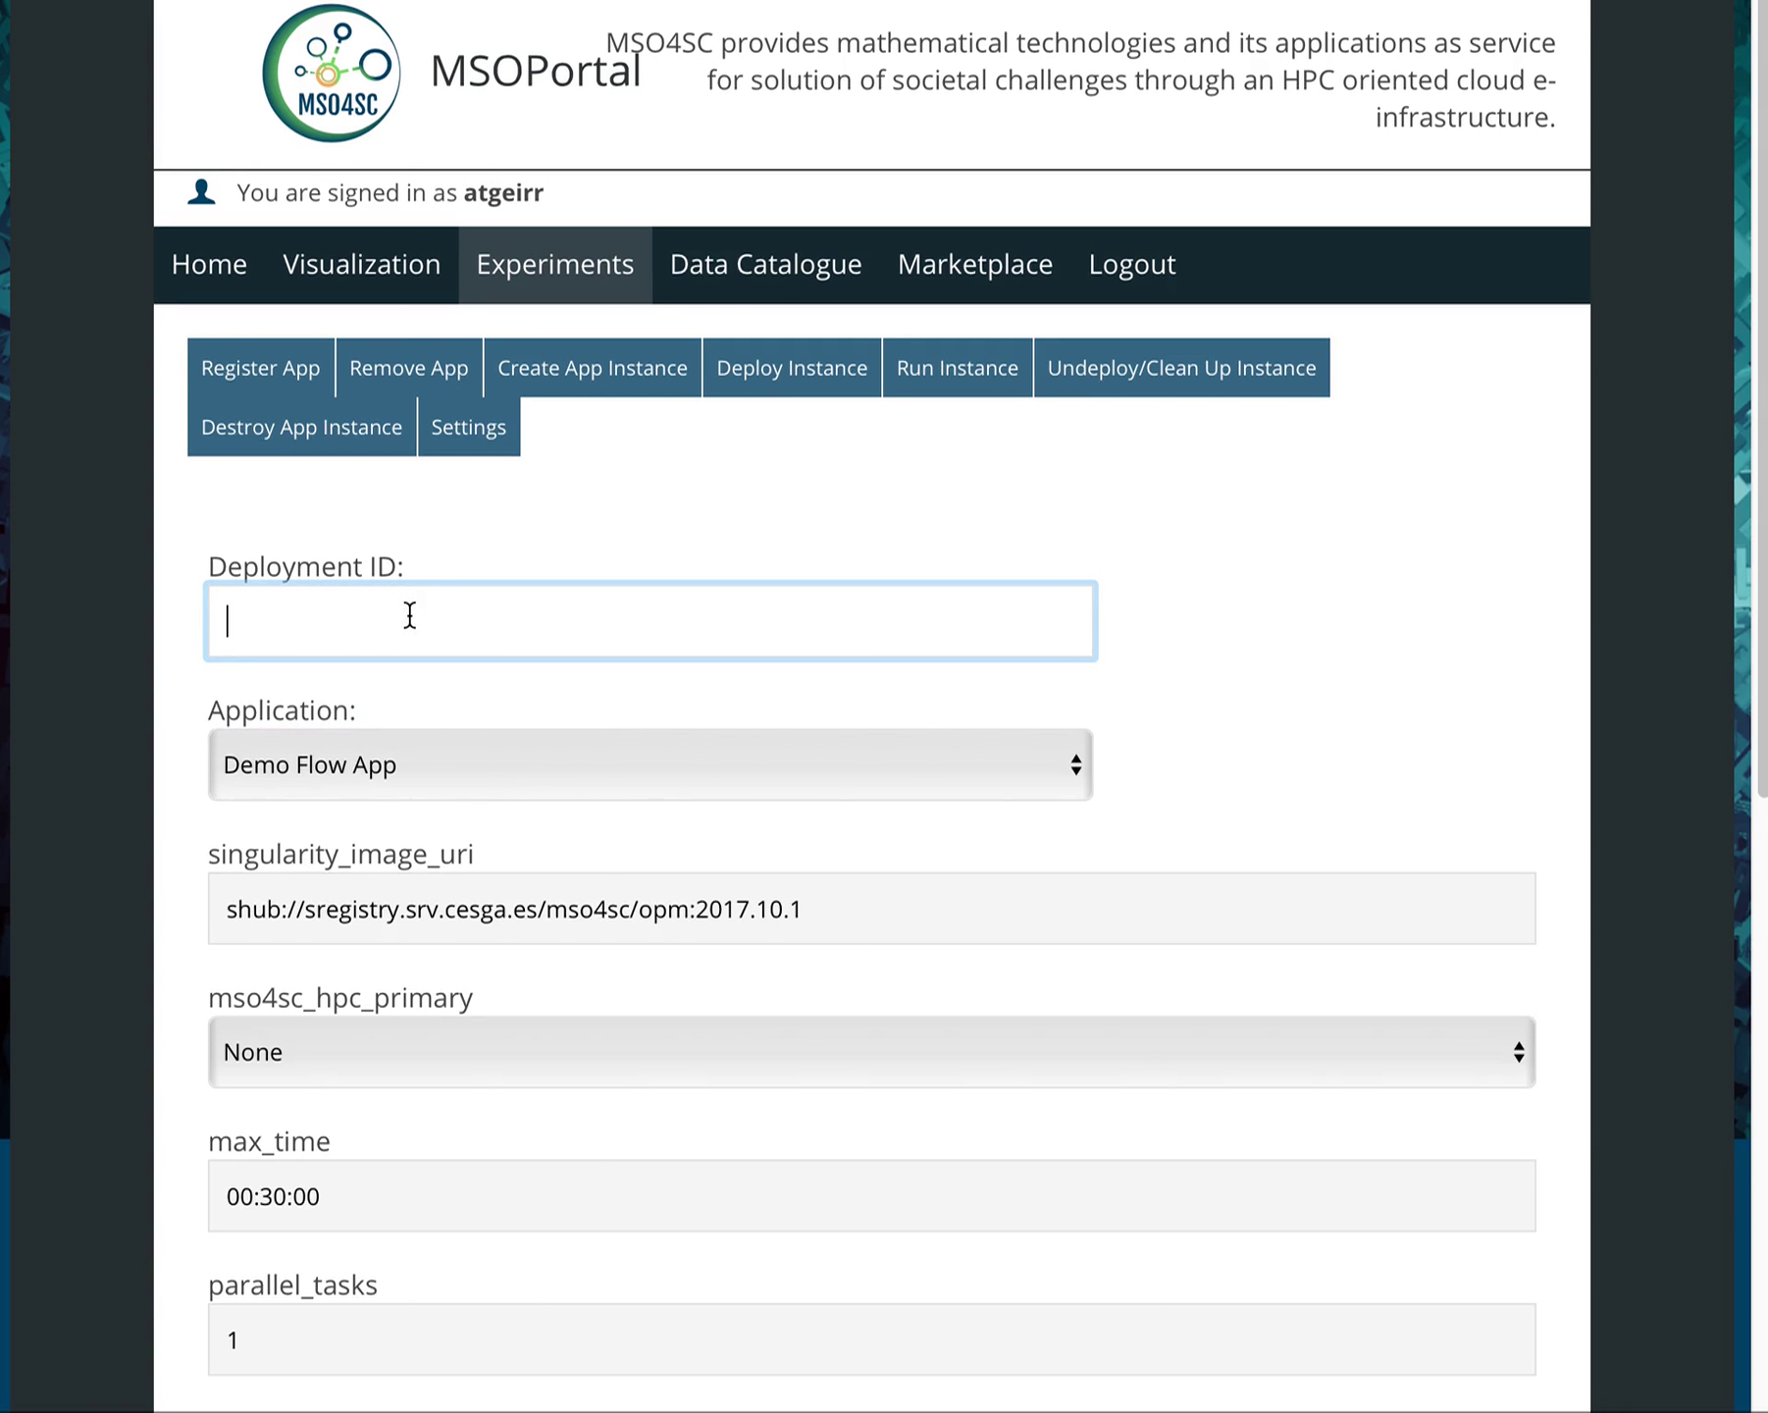
pyautogui.write('Test of Demo Flow App')
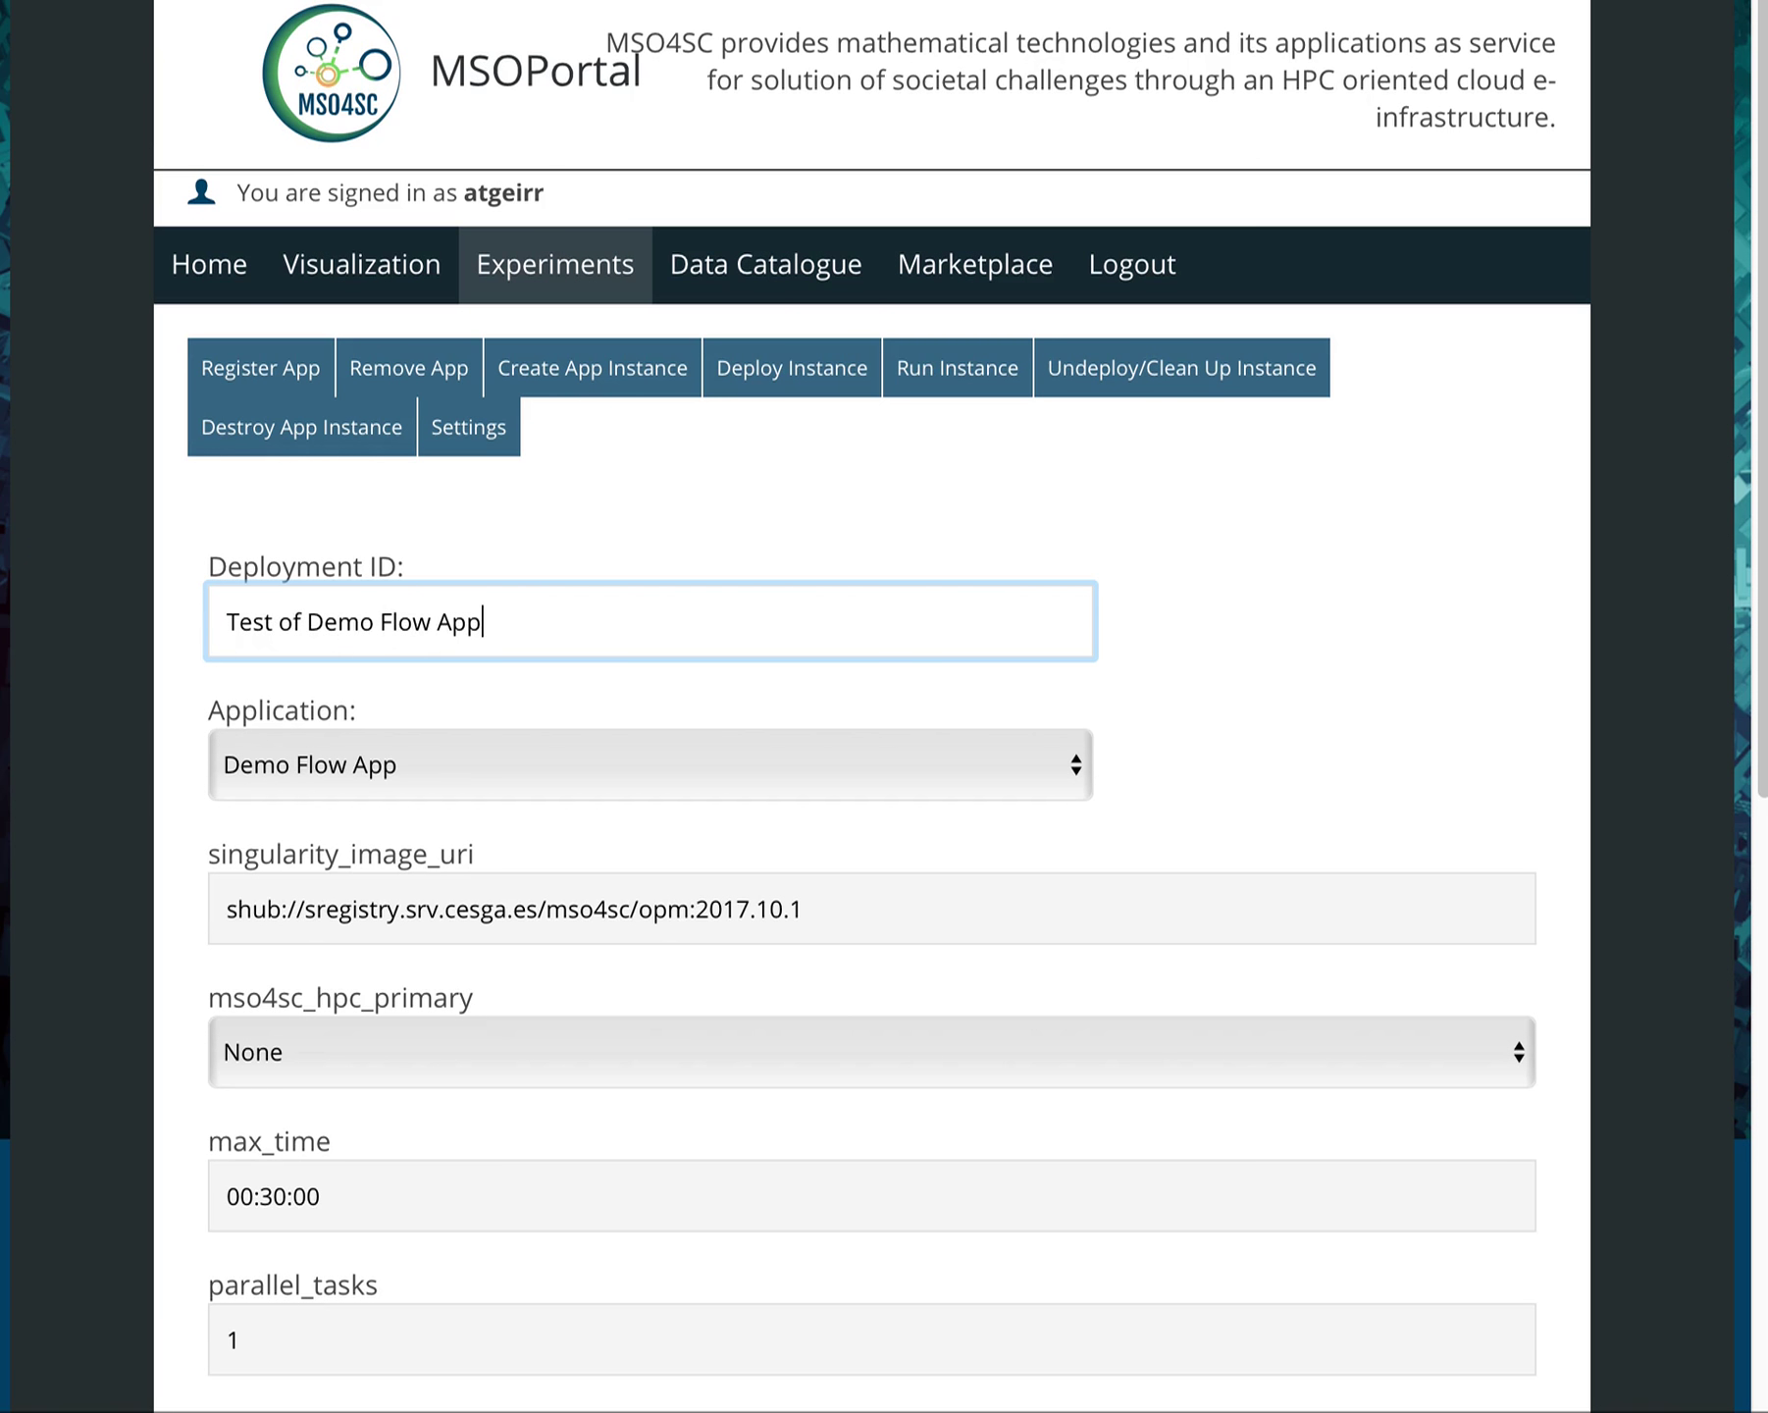
# Step: Set the instance's mso4sc_hpc_primary to Finis Terrae II and parallel_tasks to 4
pyautogui.scroll(-1, 1467, 772)
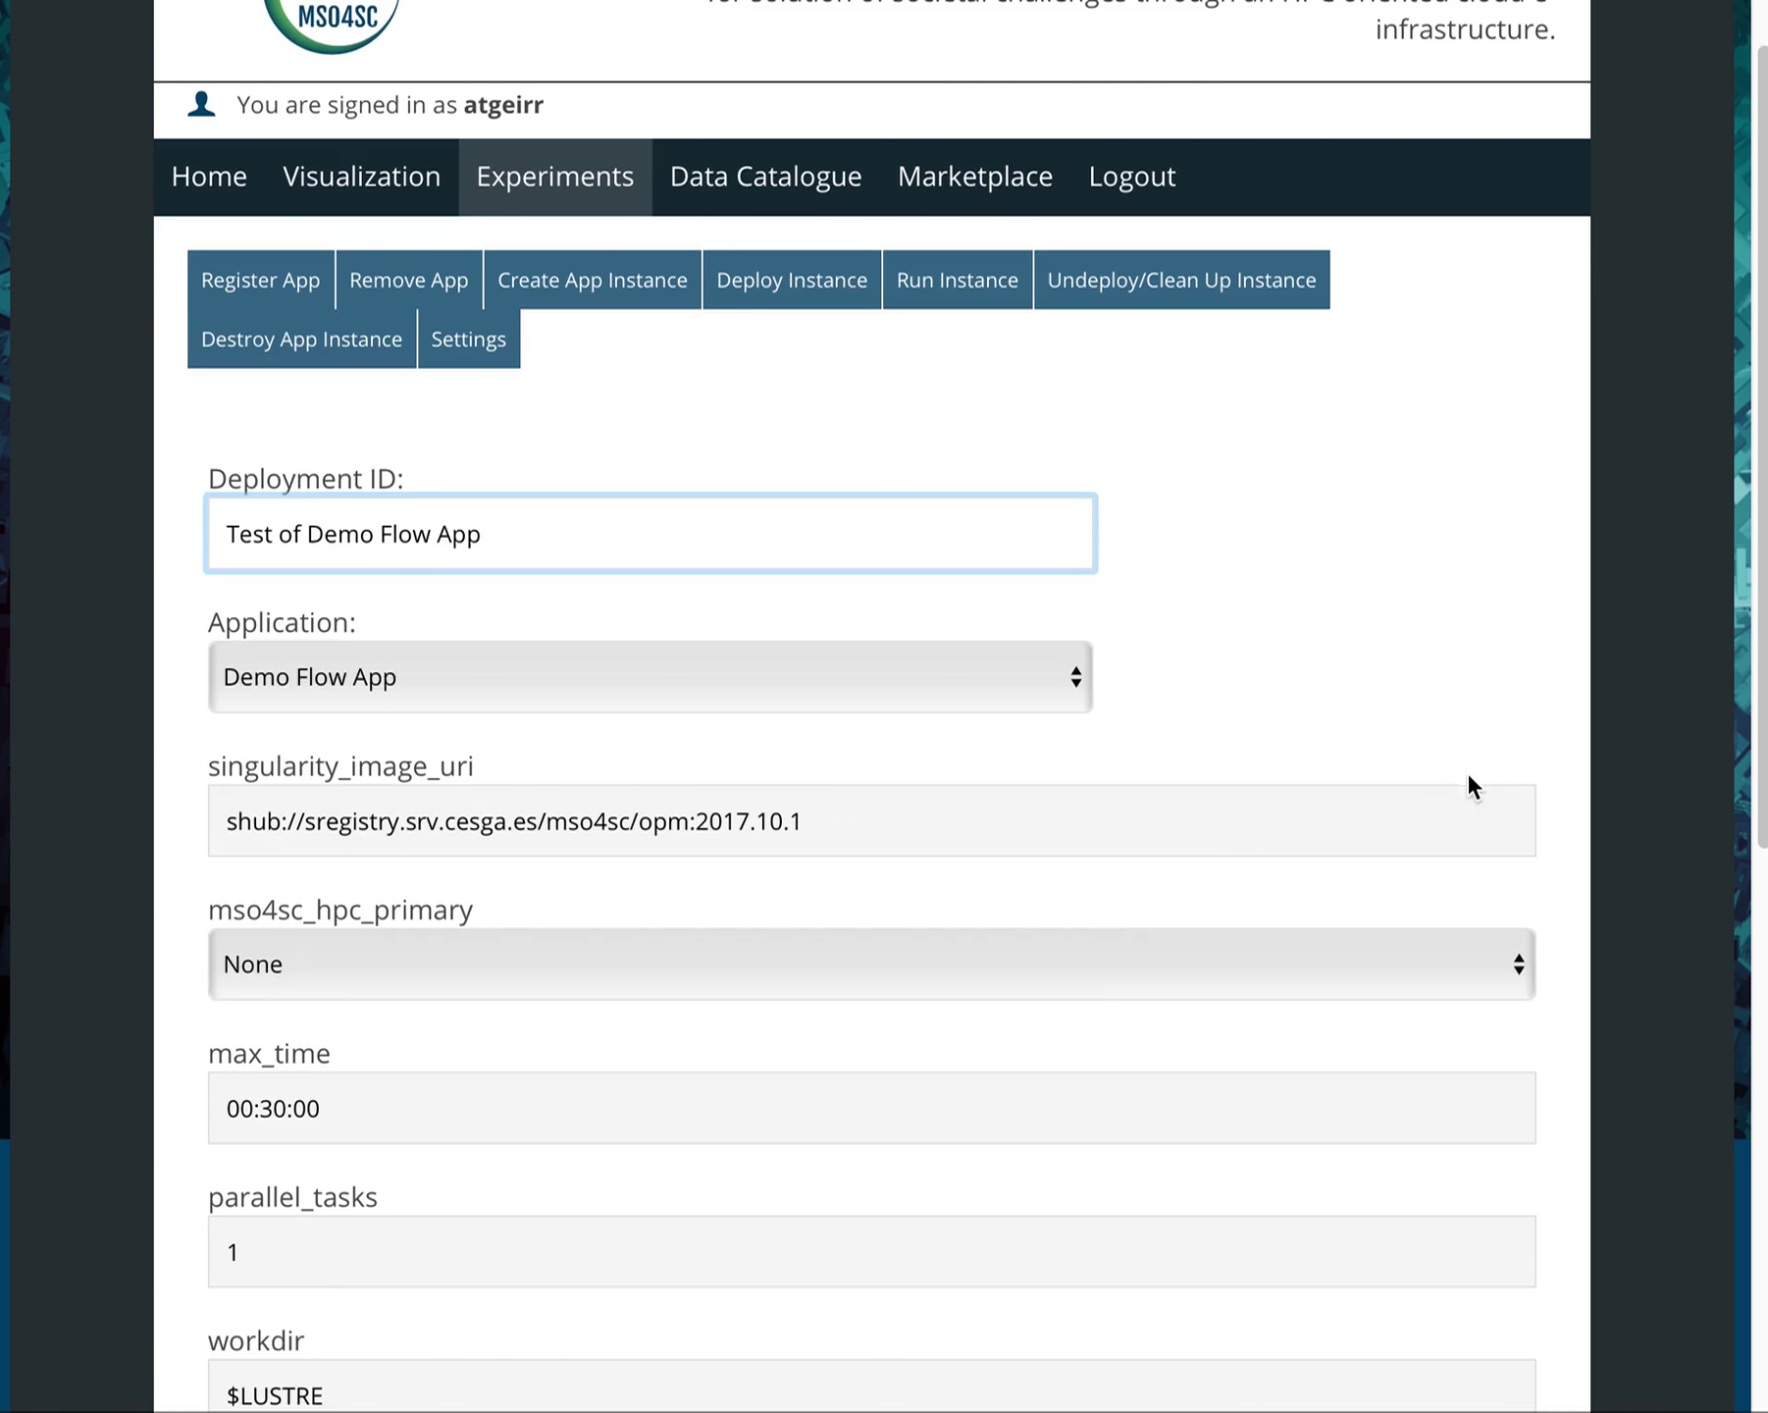
pyautogui.click(1077, 971)
pyautogui.click(1053, 986)
pyautogui.scroll(-3, 944, 1138)
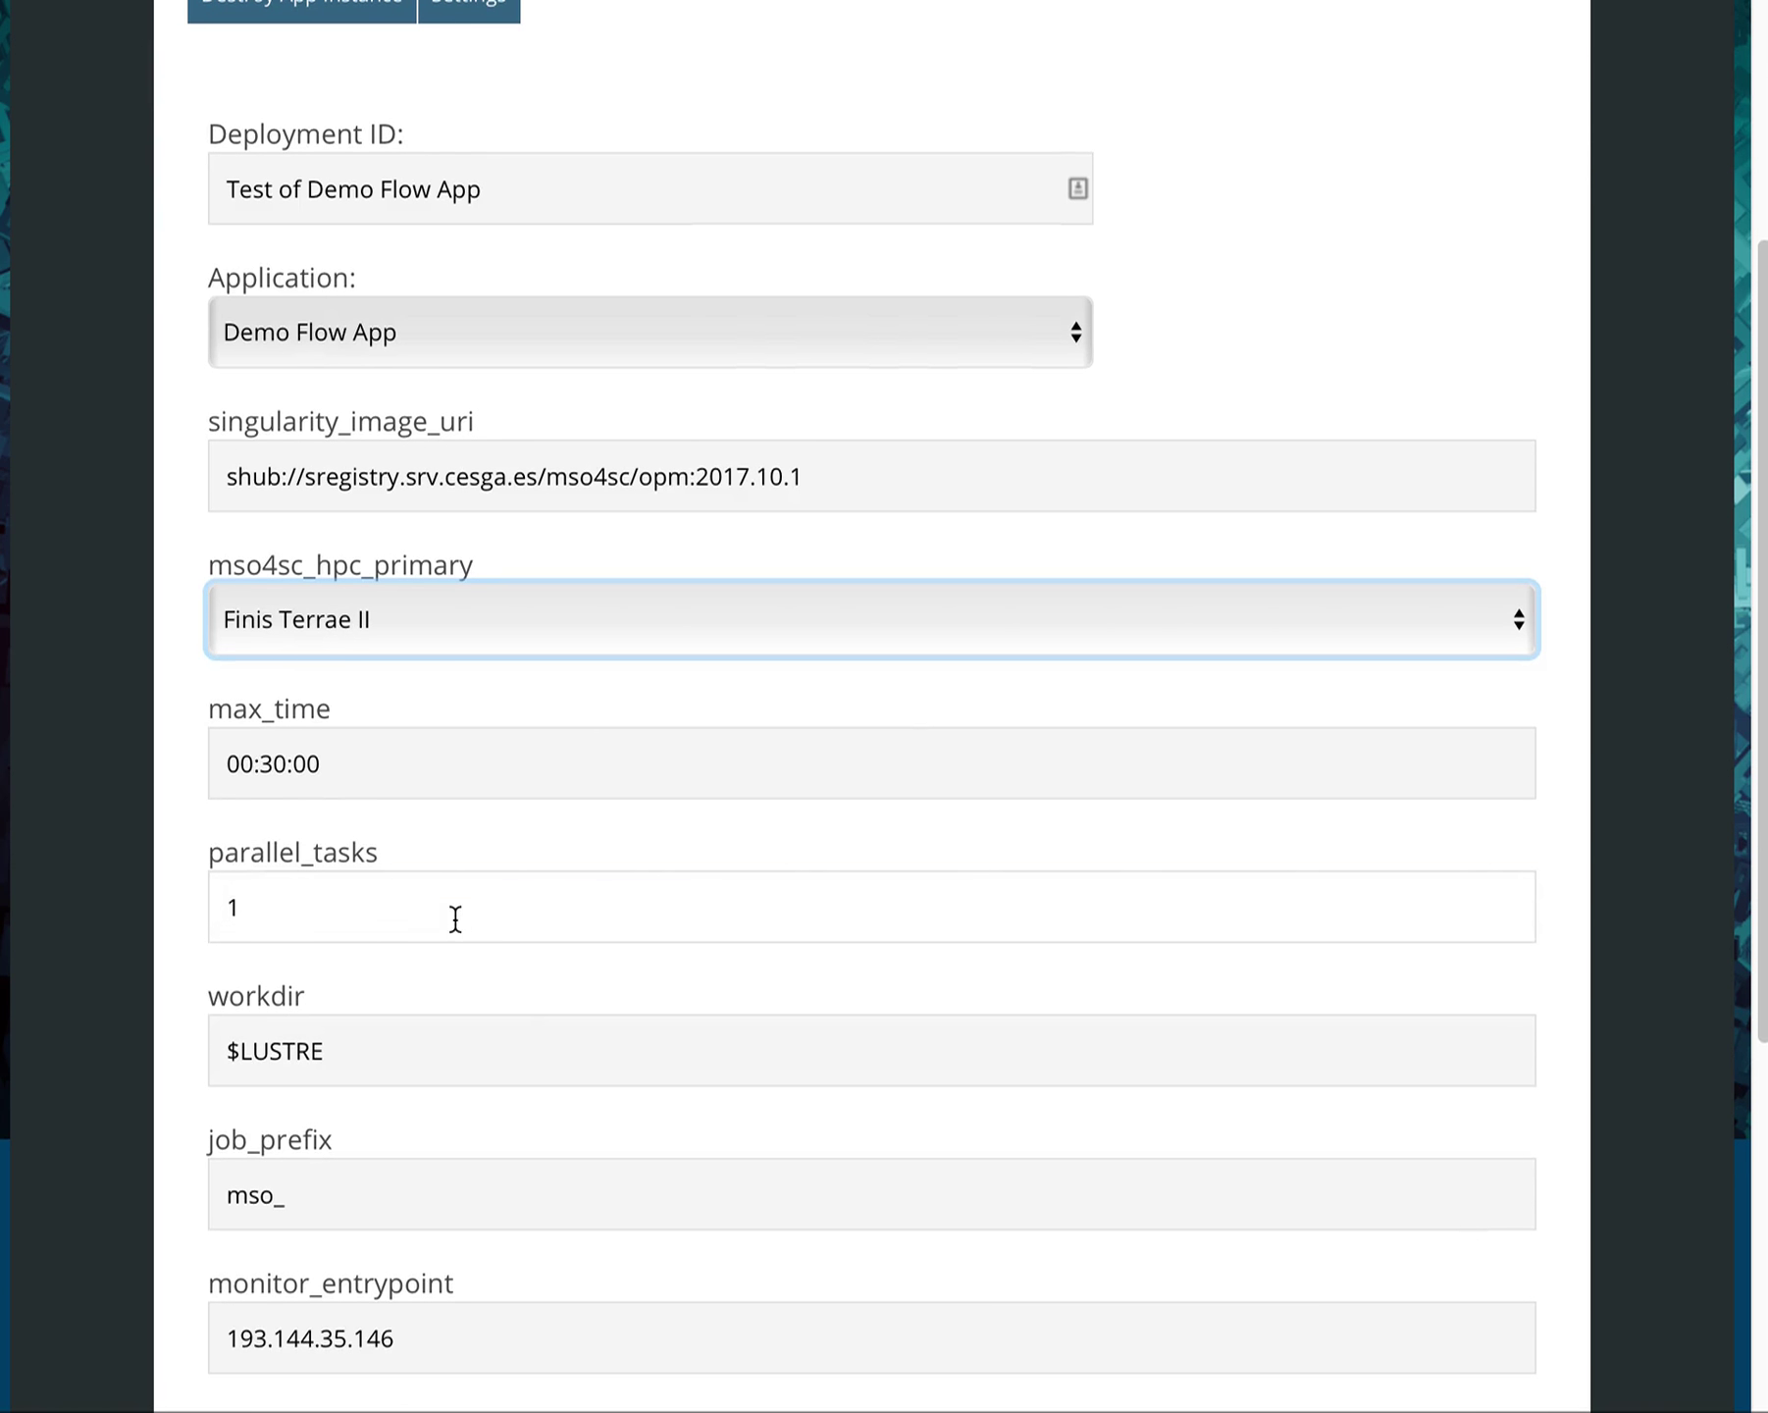
pyautogui.click(456, 917)
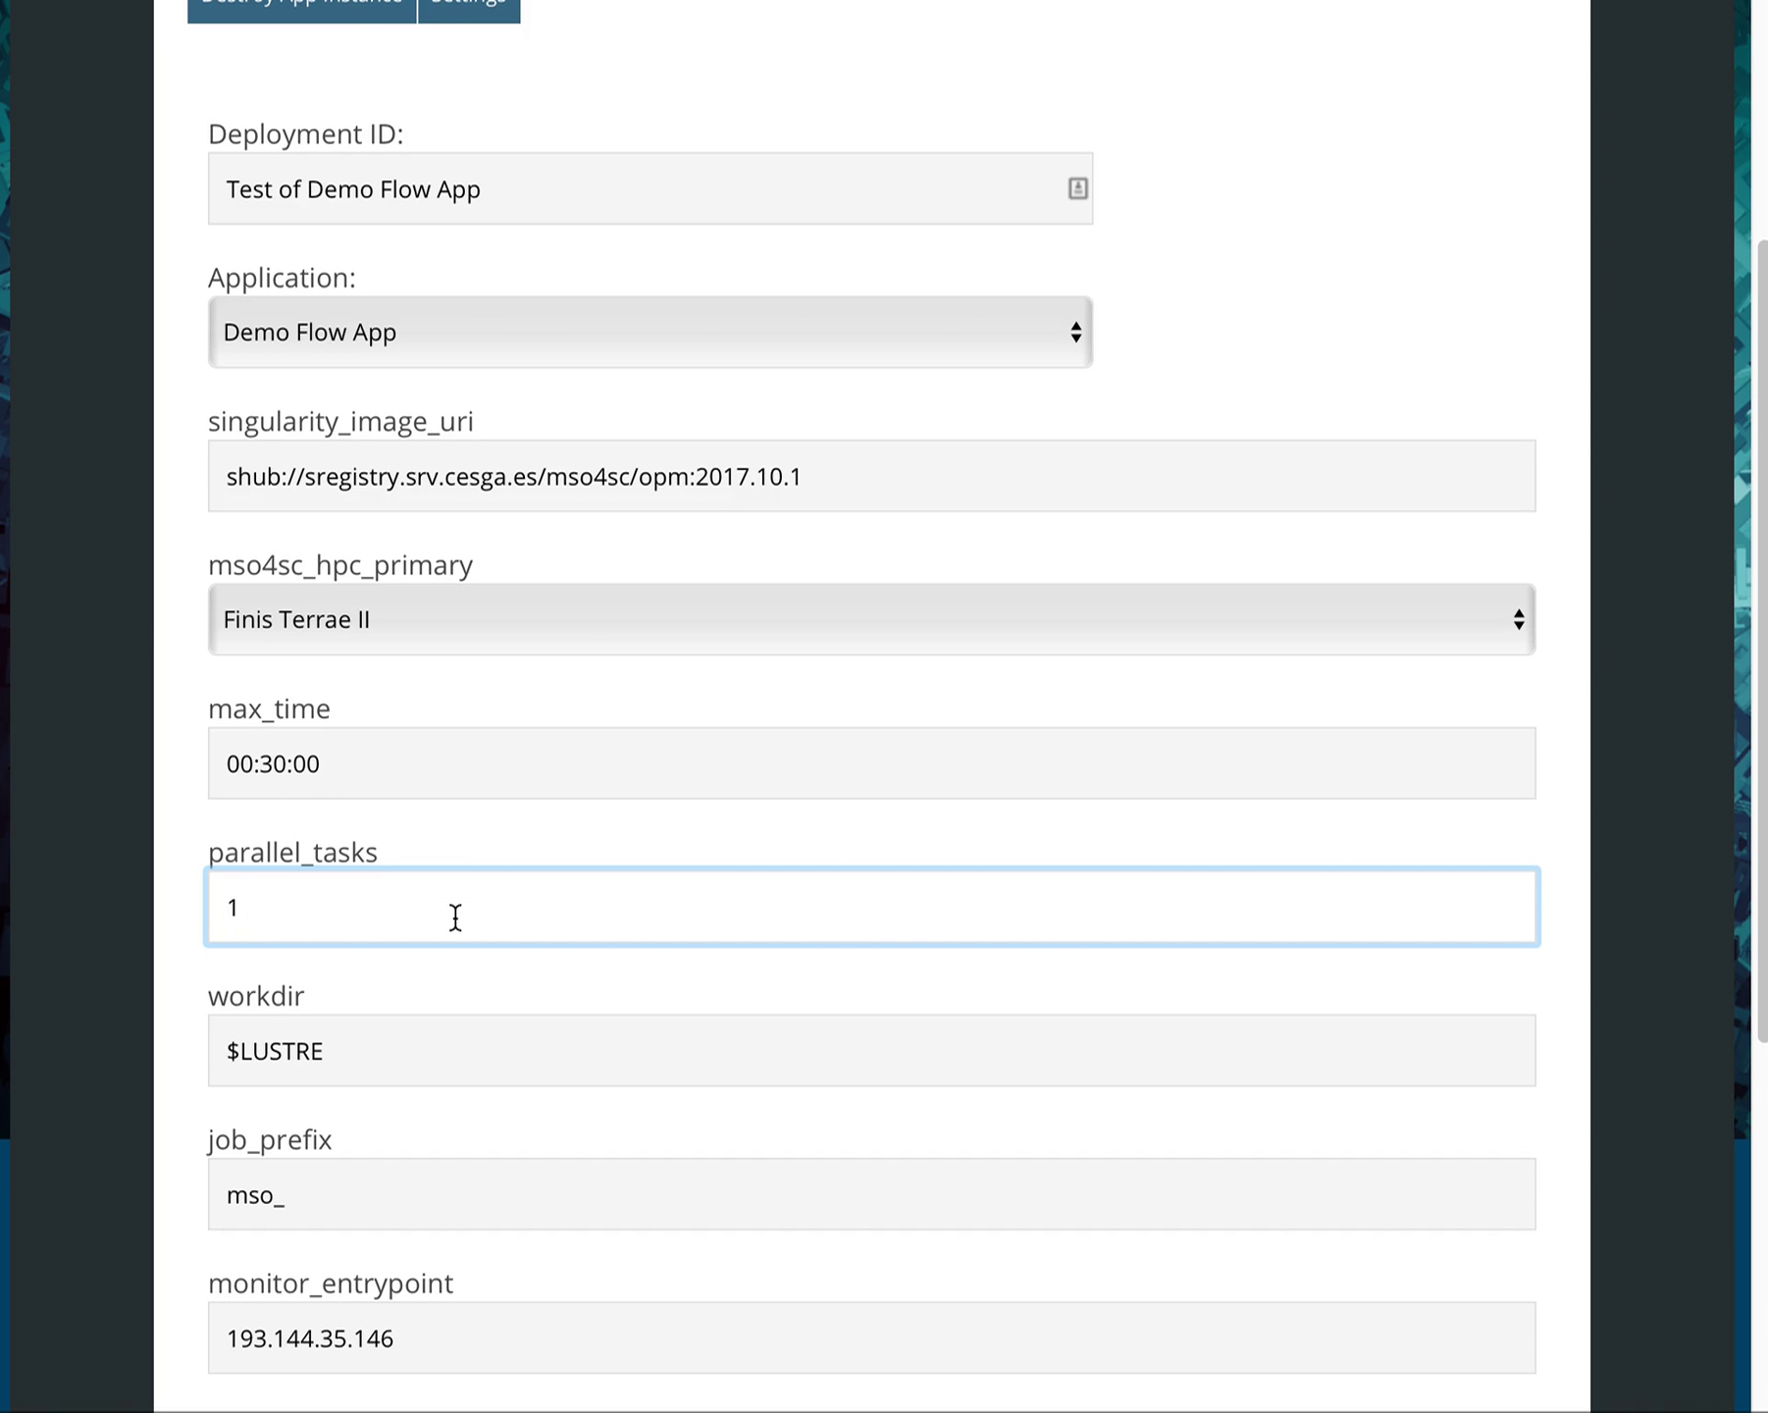
pyautogui.press('BackSpace')
pyautogui.write('4')
# Step: Choose benchmark-case-spe1case2 with its spe1.tgz file as the input dataset and create the app instance
pyautogui.scroll(-2, 365, 1003)
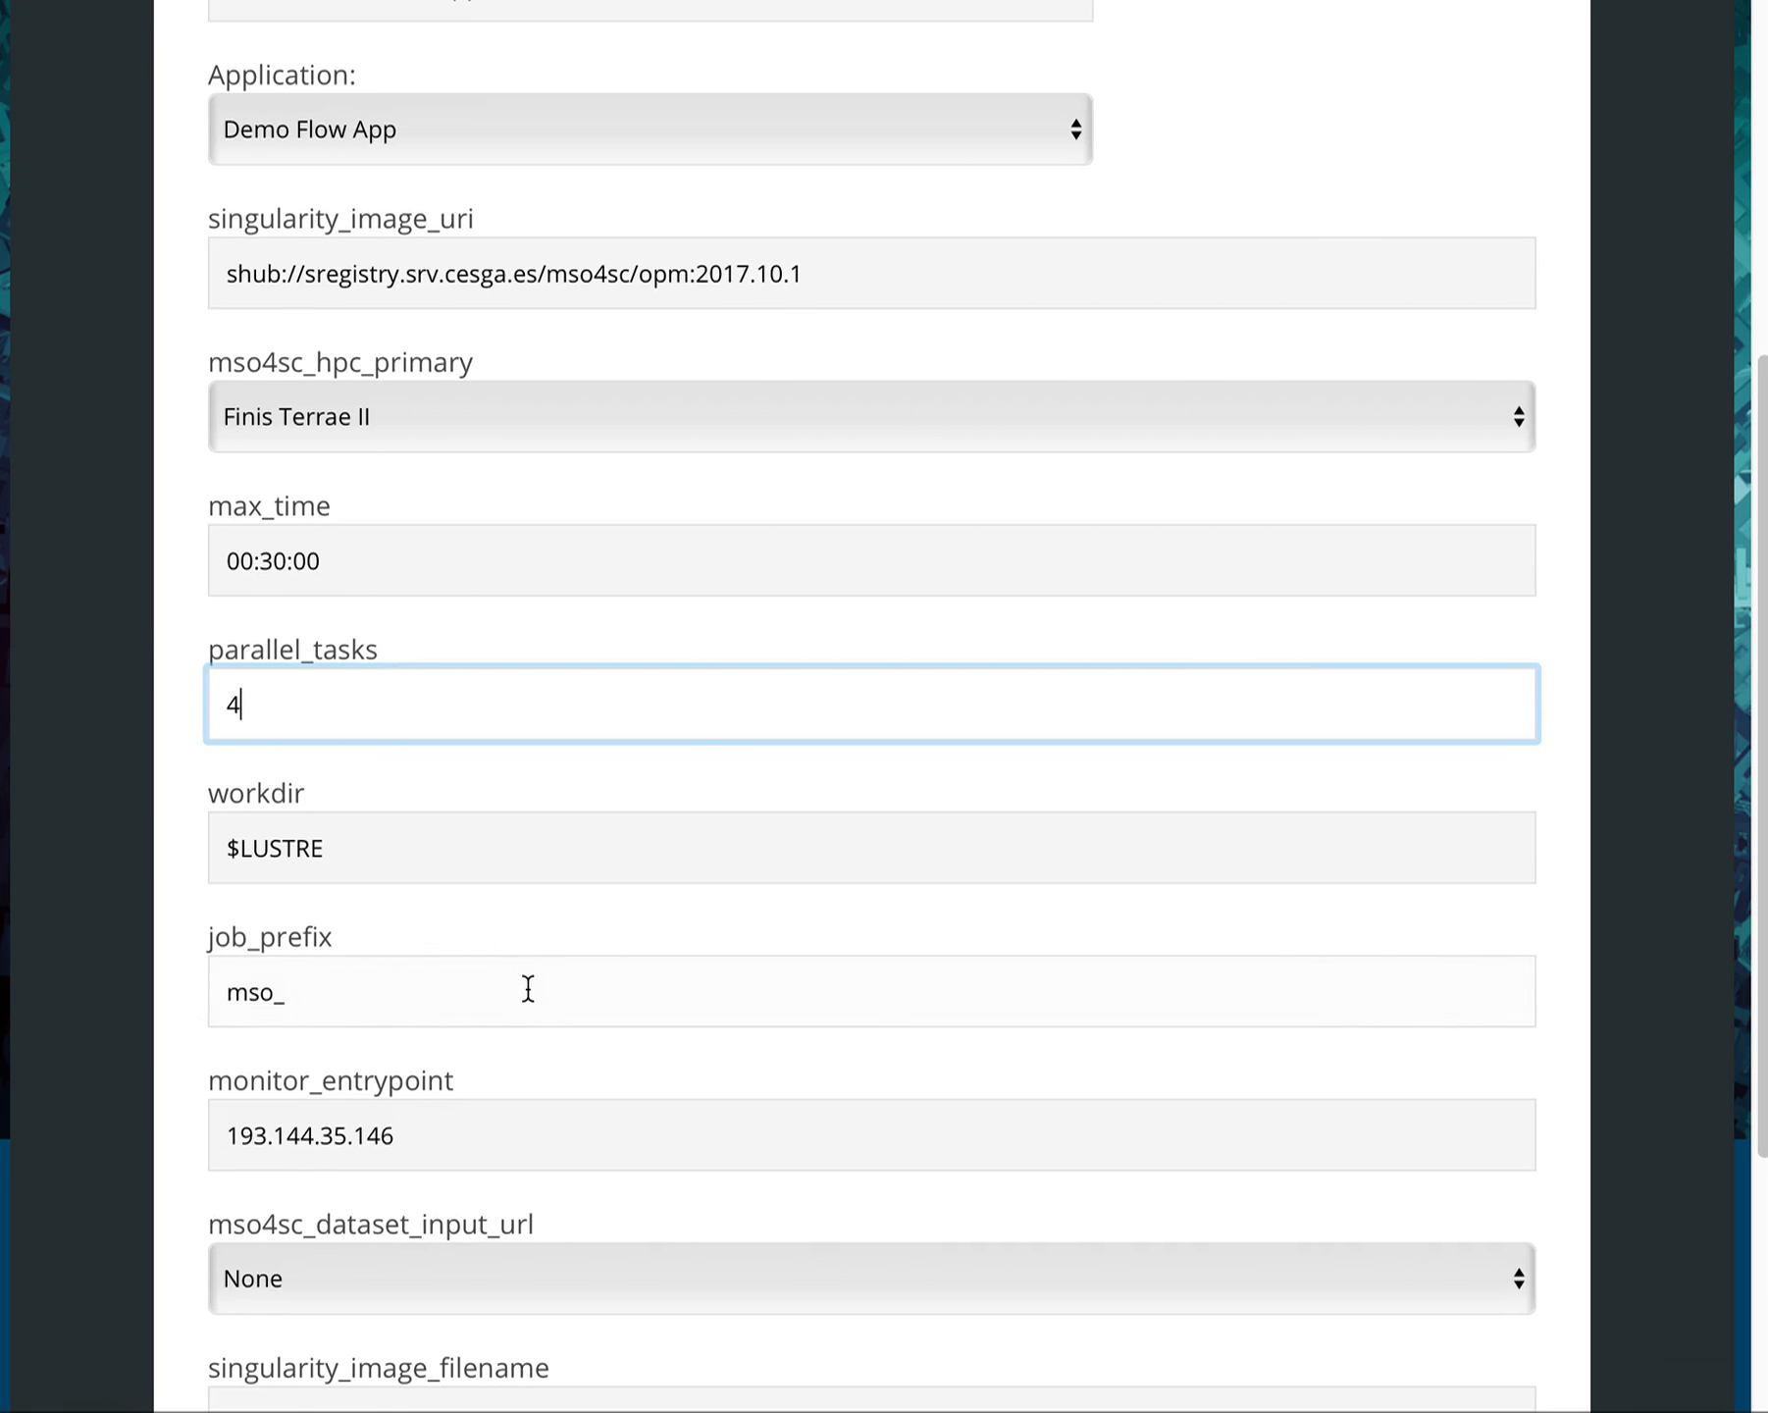
pyautogui.scroll(-2, 527, 1021)
pyautogui.click(510, 1081)
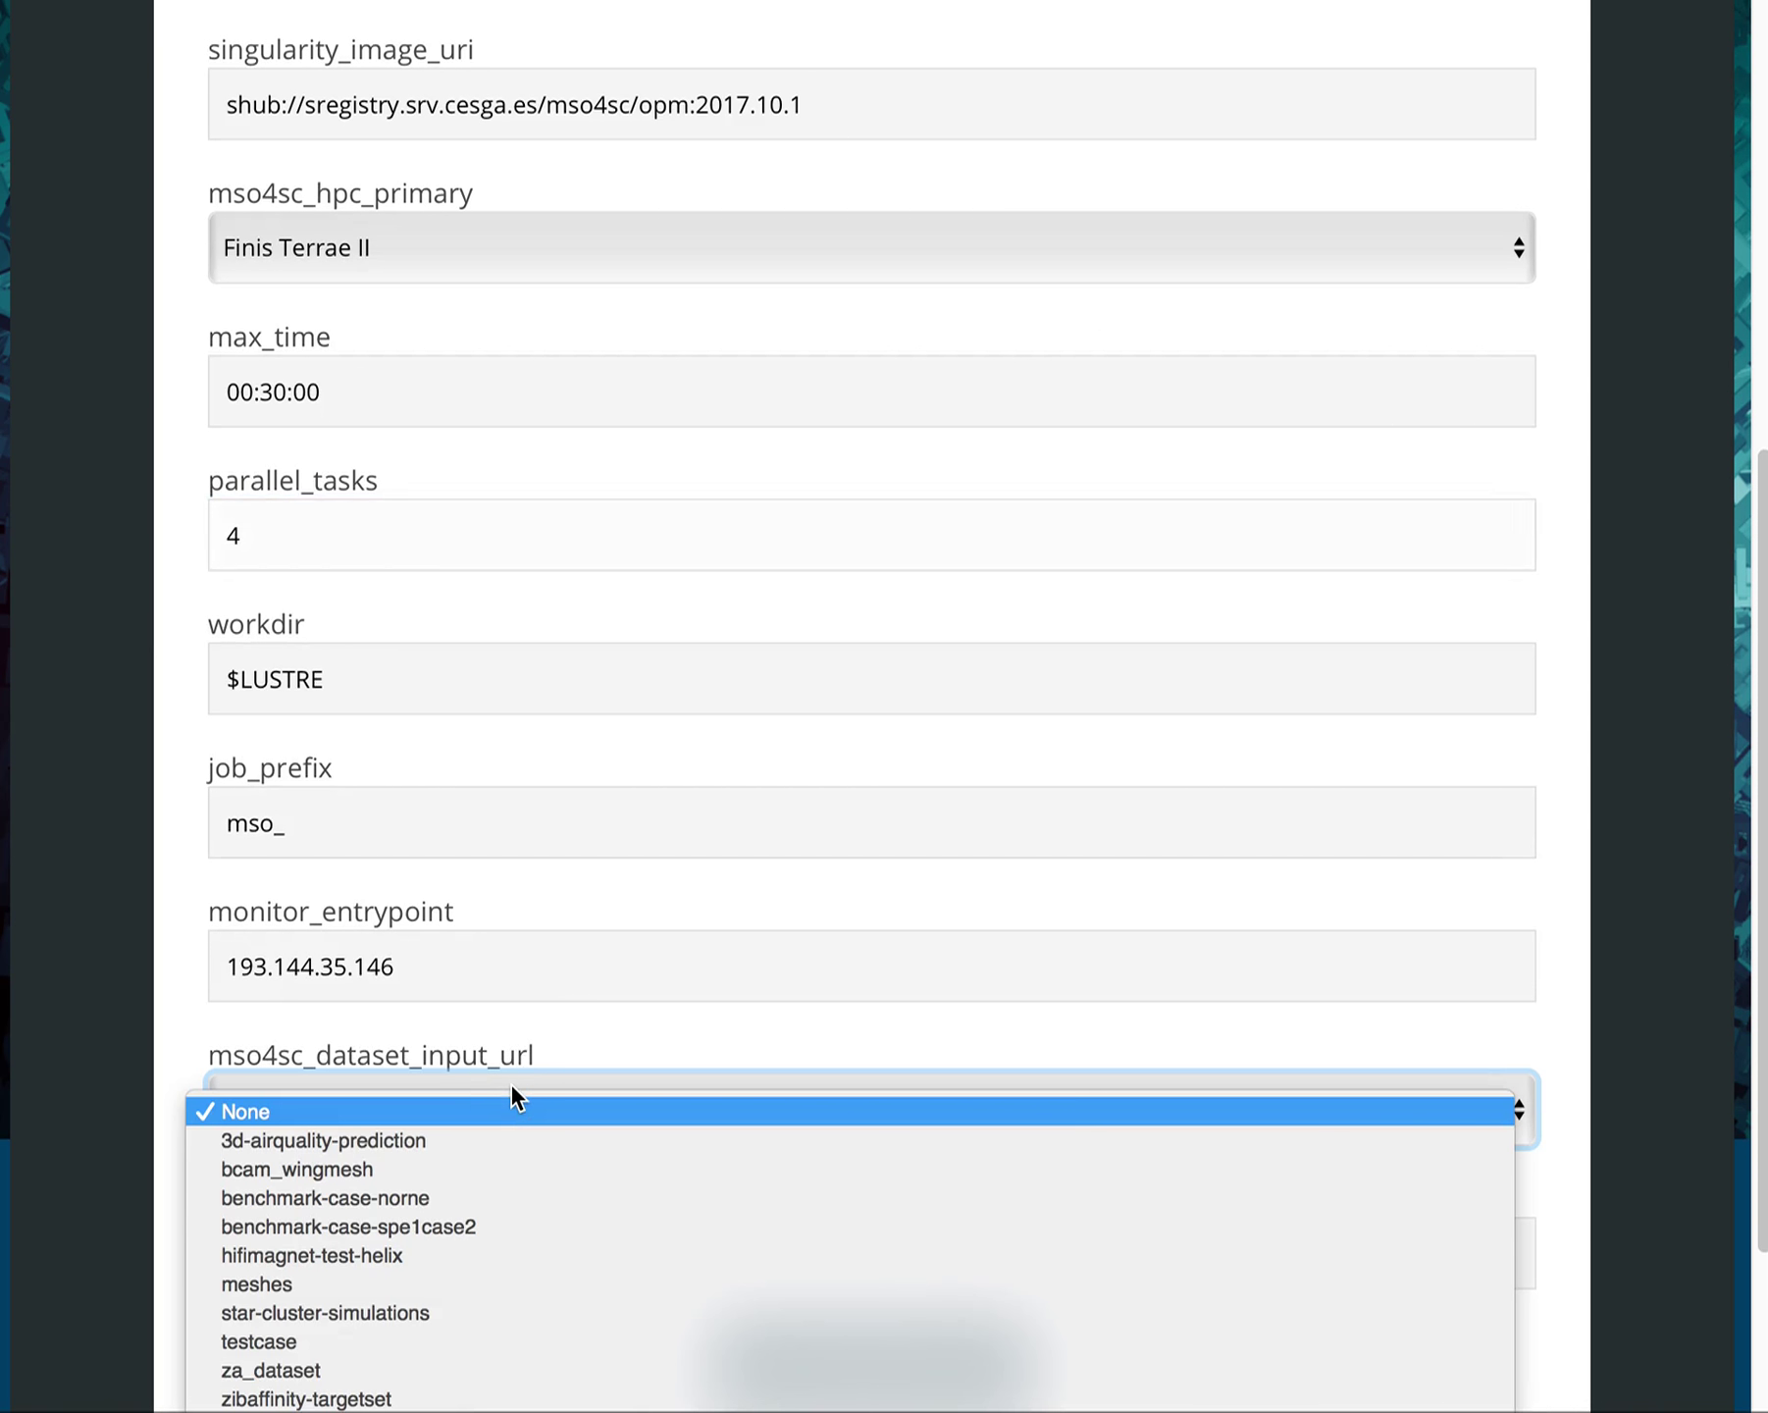
pyautogui.click(514, 1220)
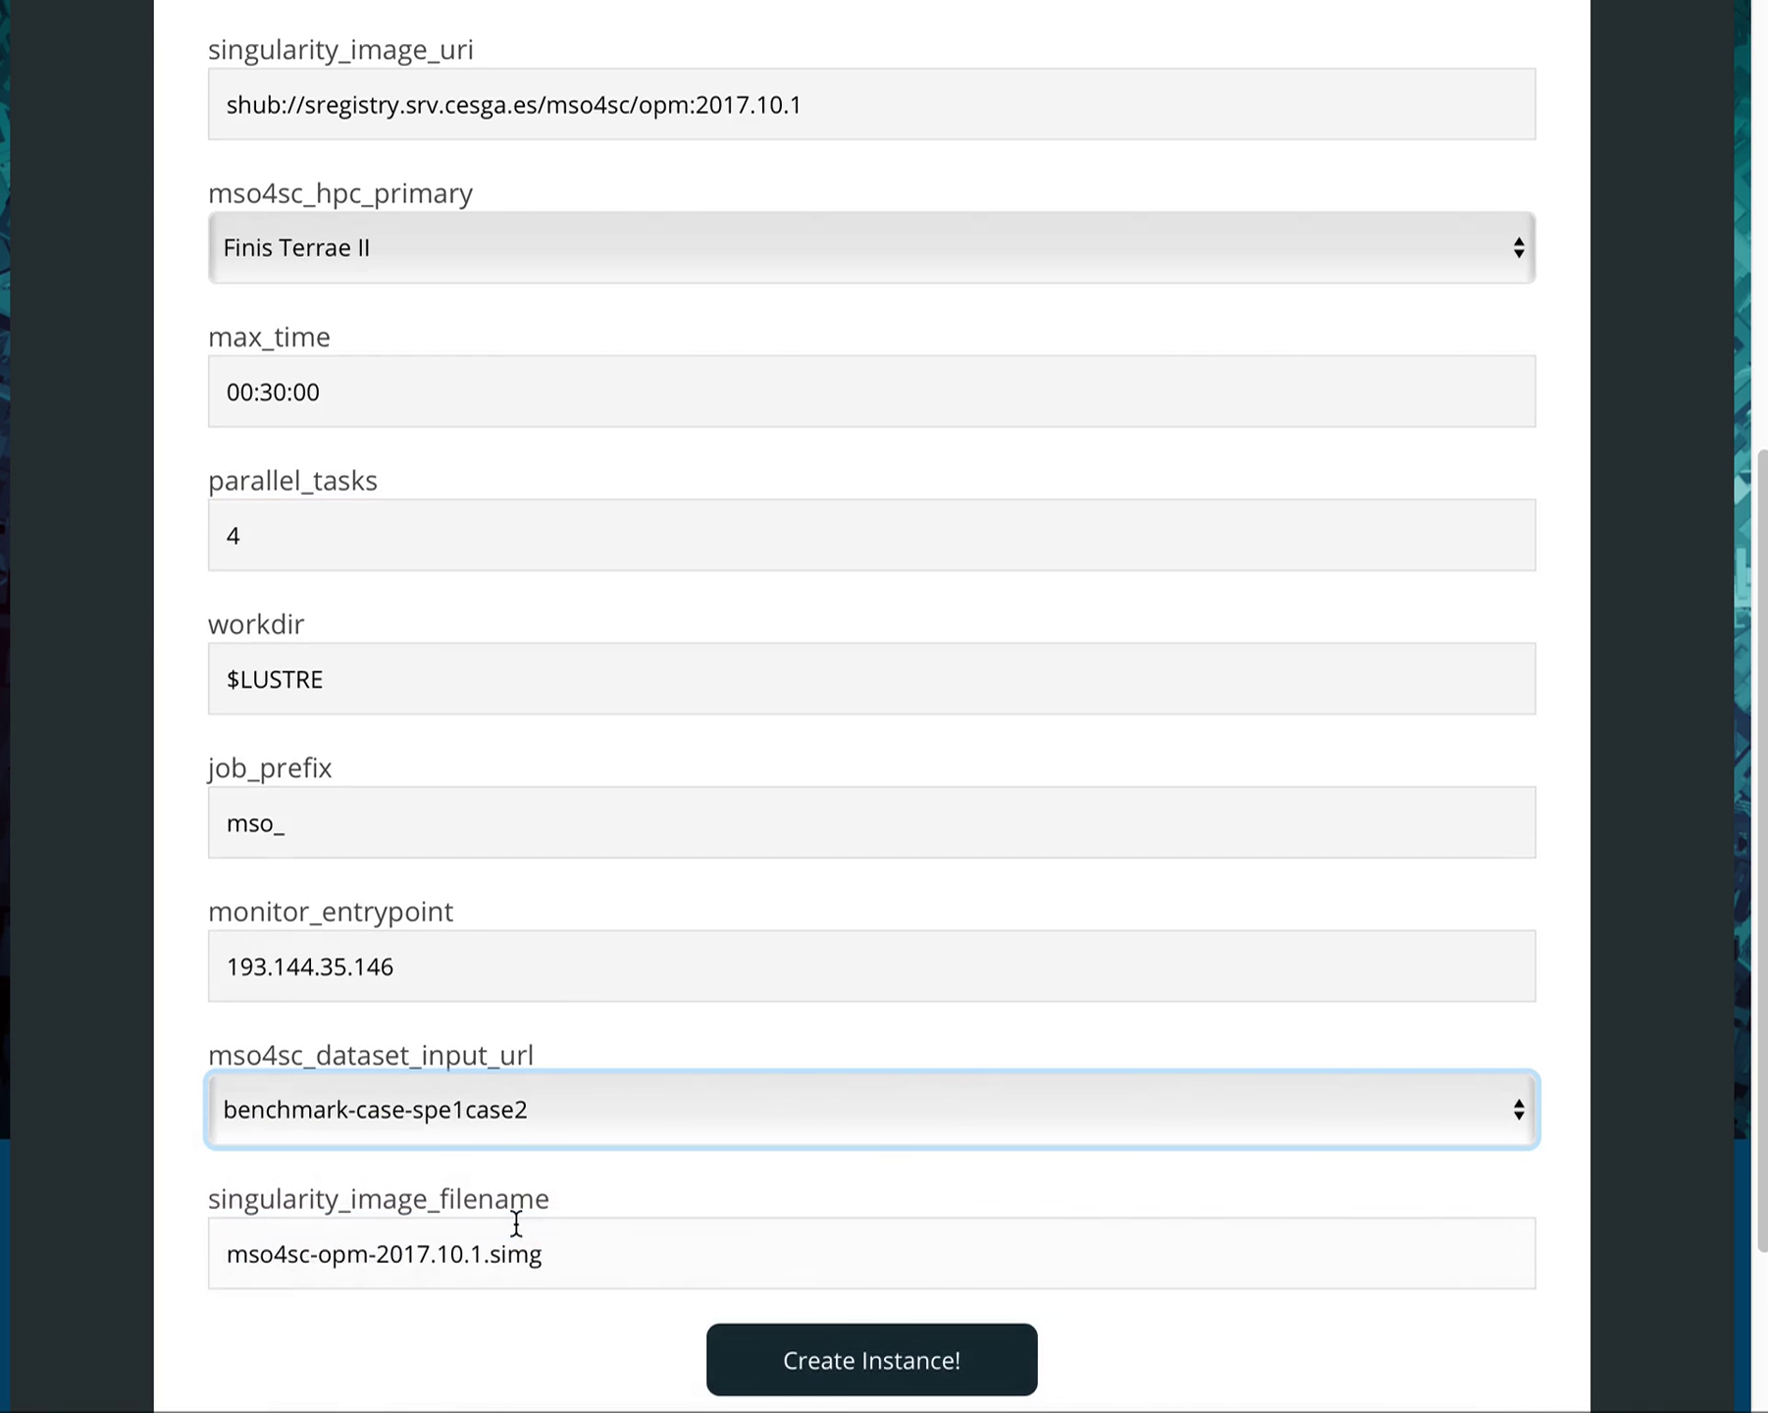
pyautogui.scroll(-1, 785, 875)
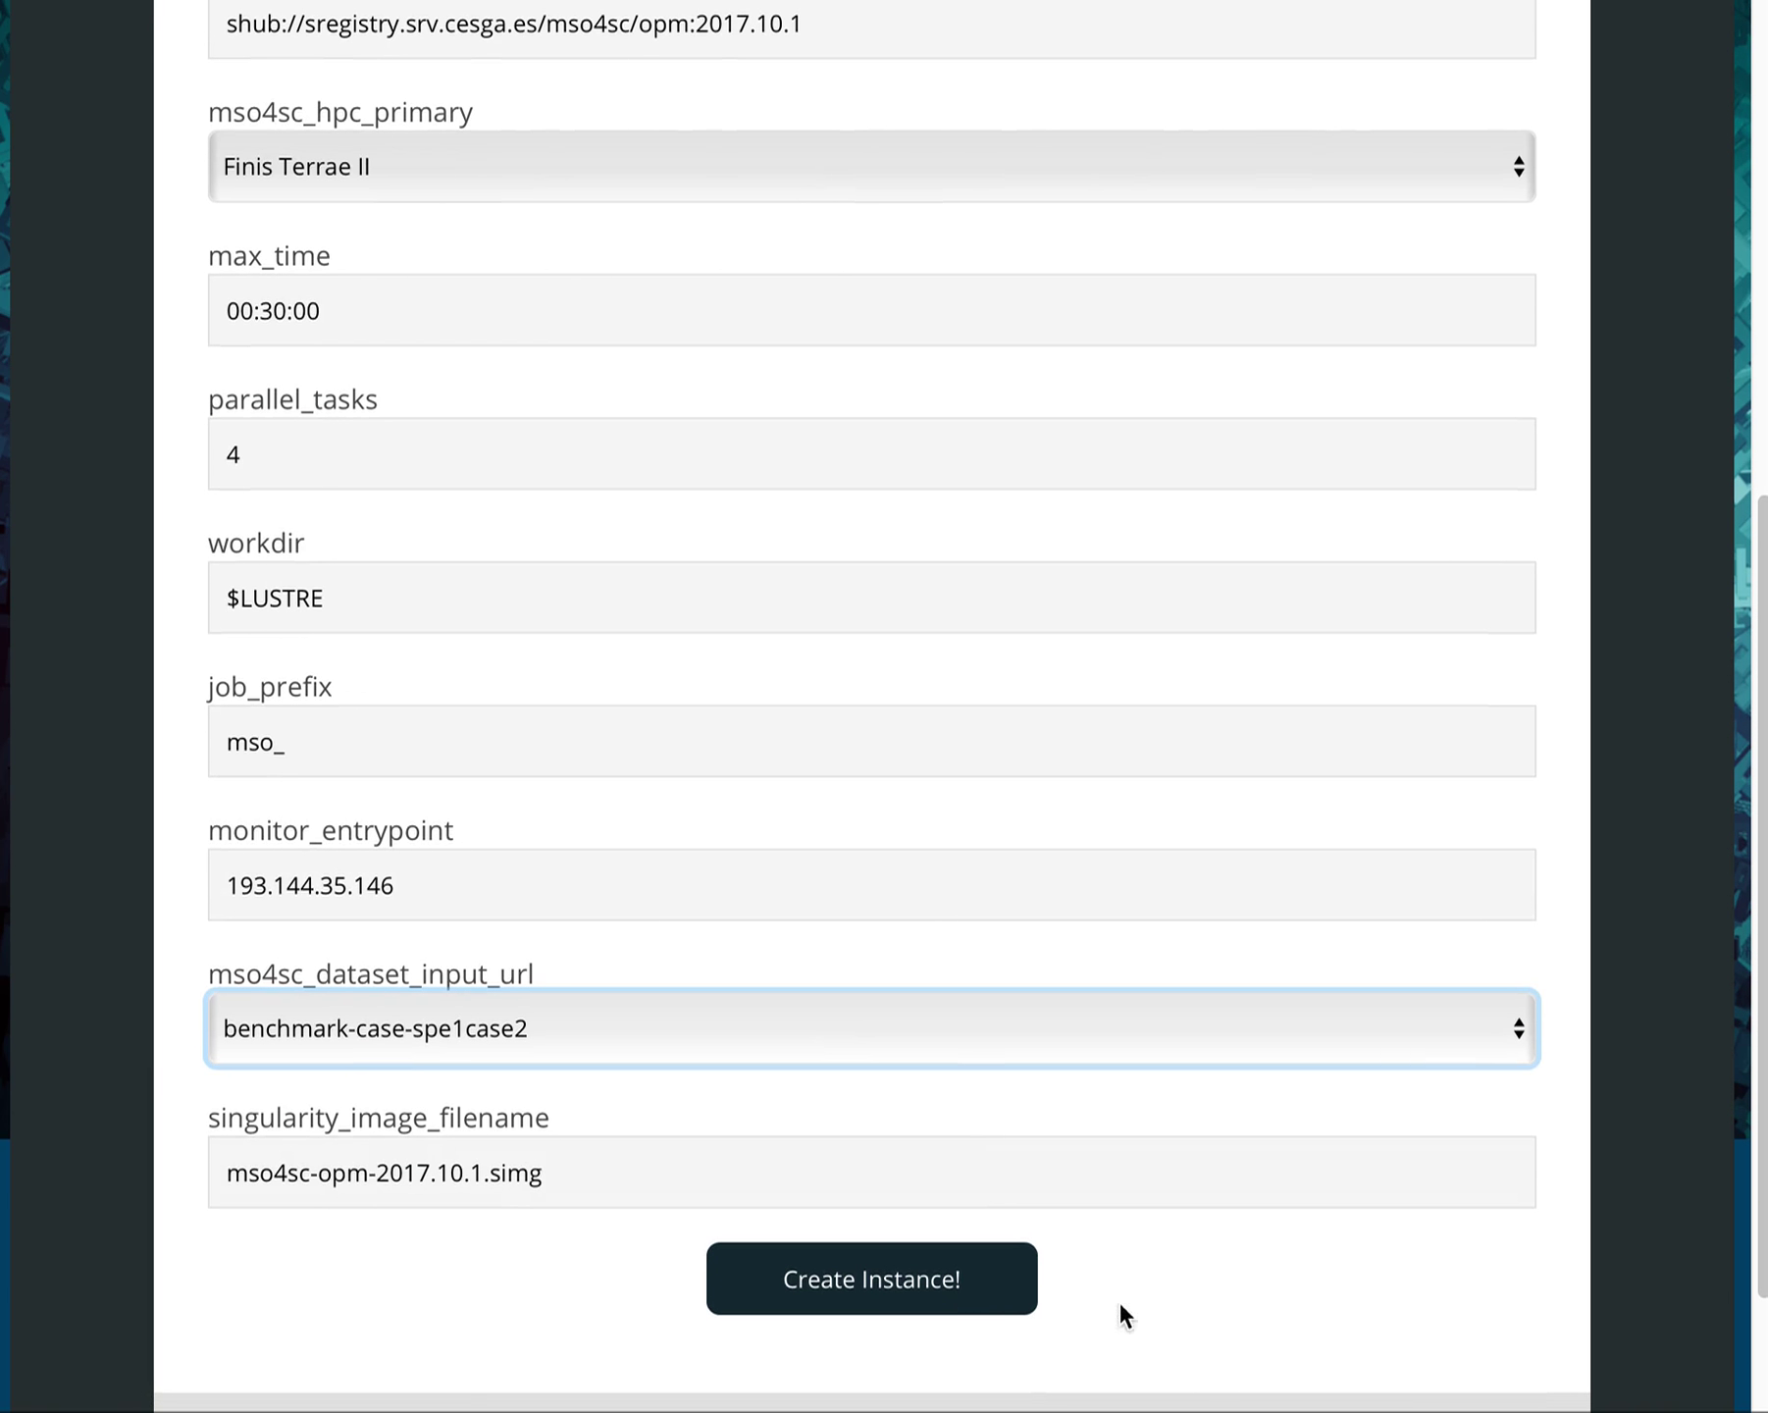
pyautogui.click(930, 1308)
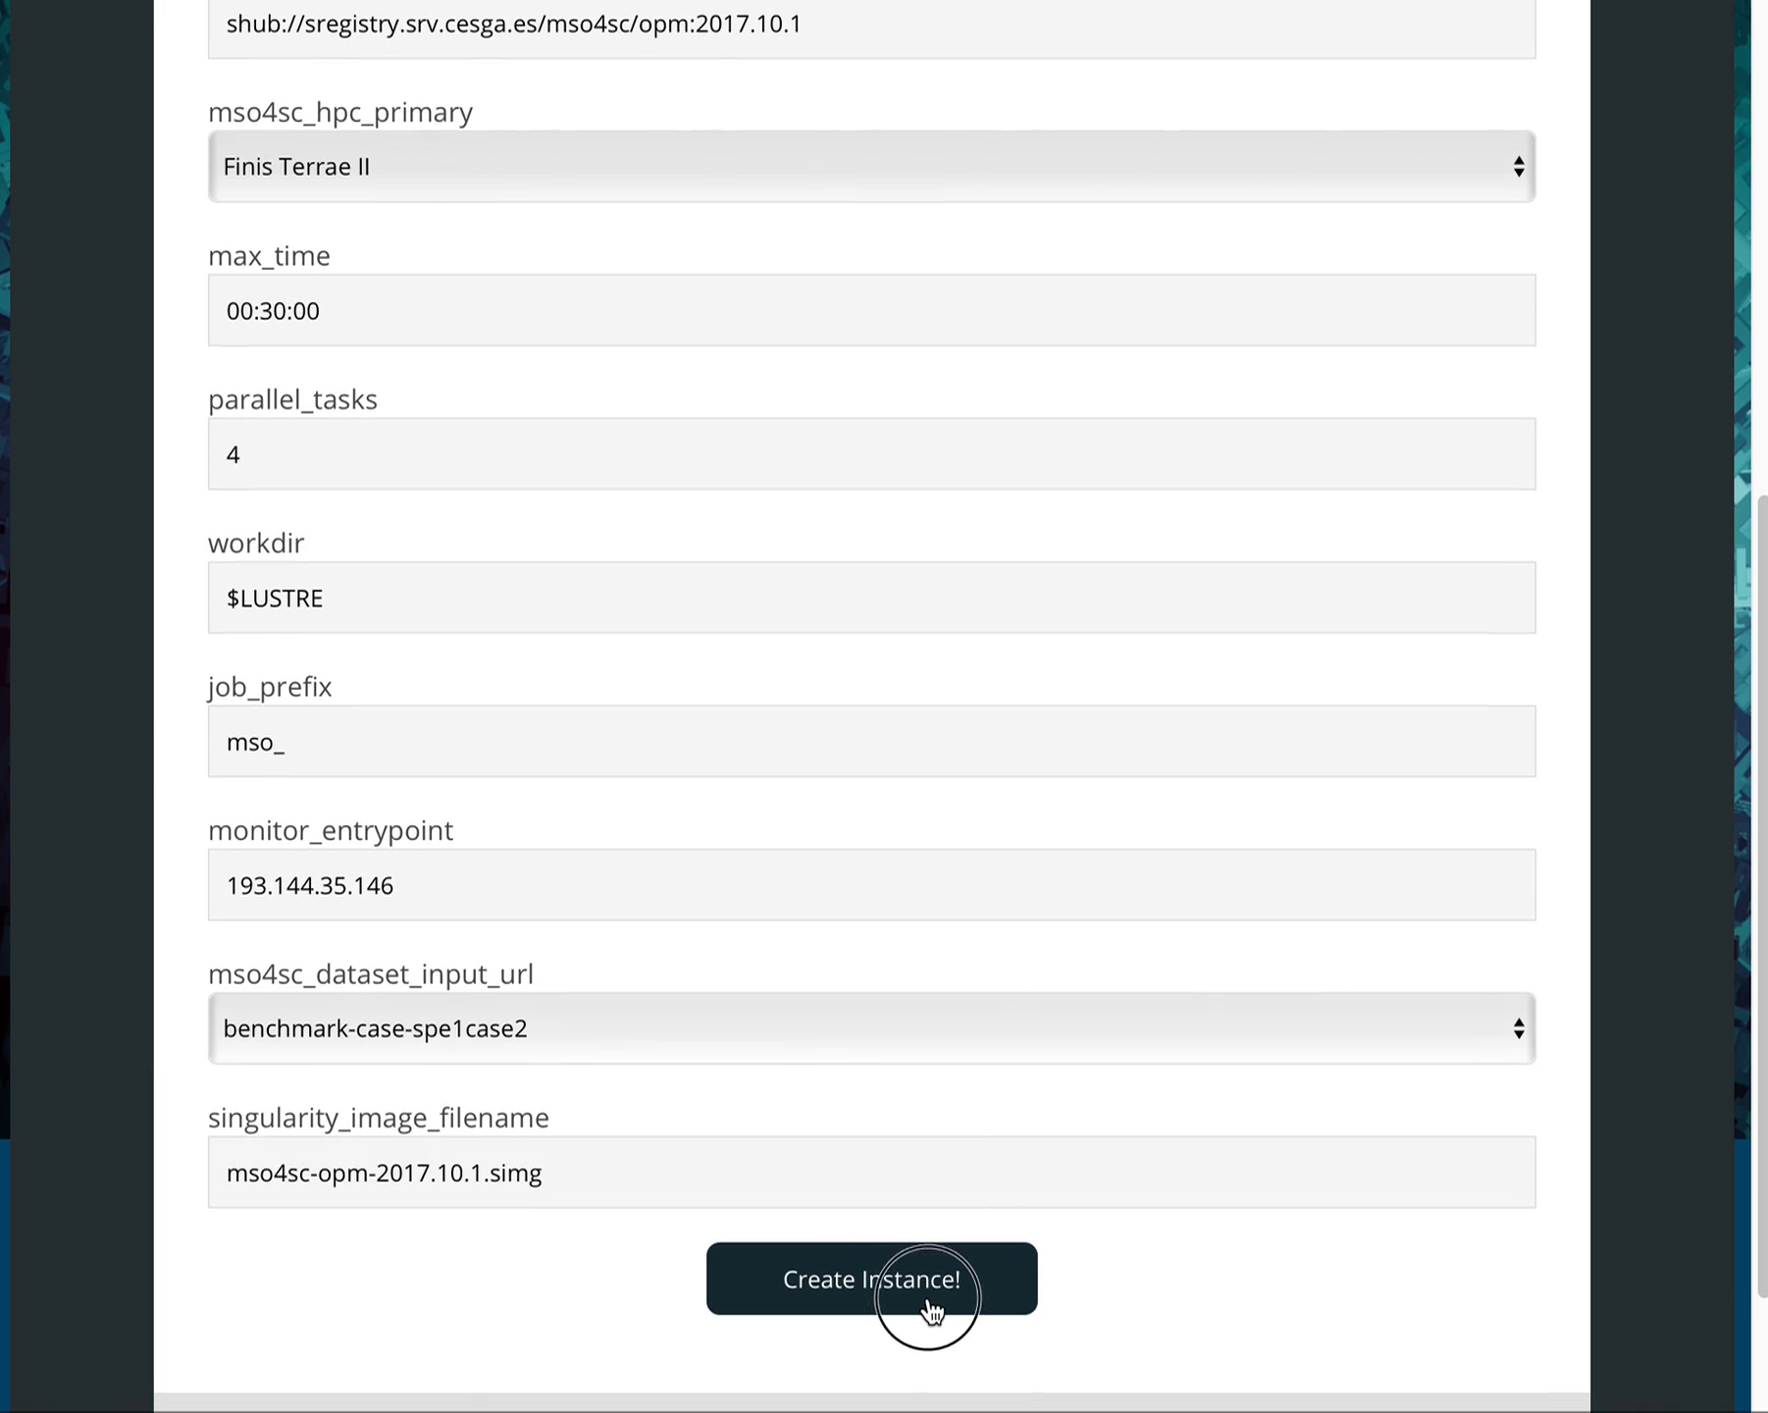
pyautogui.click(222, 1125)
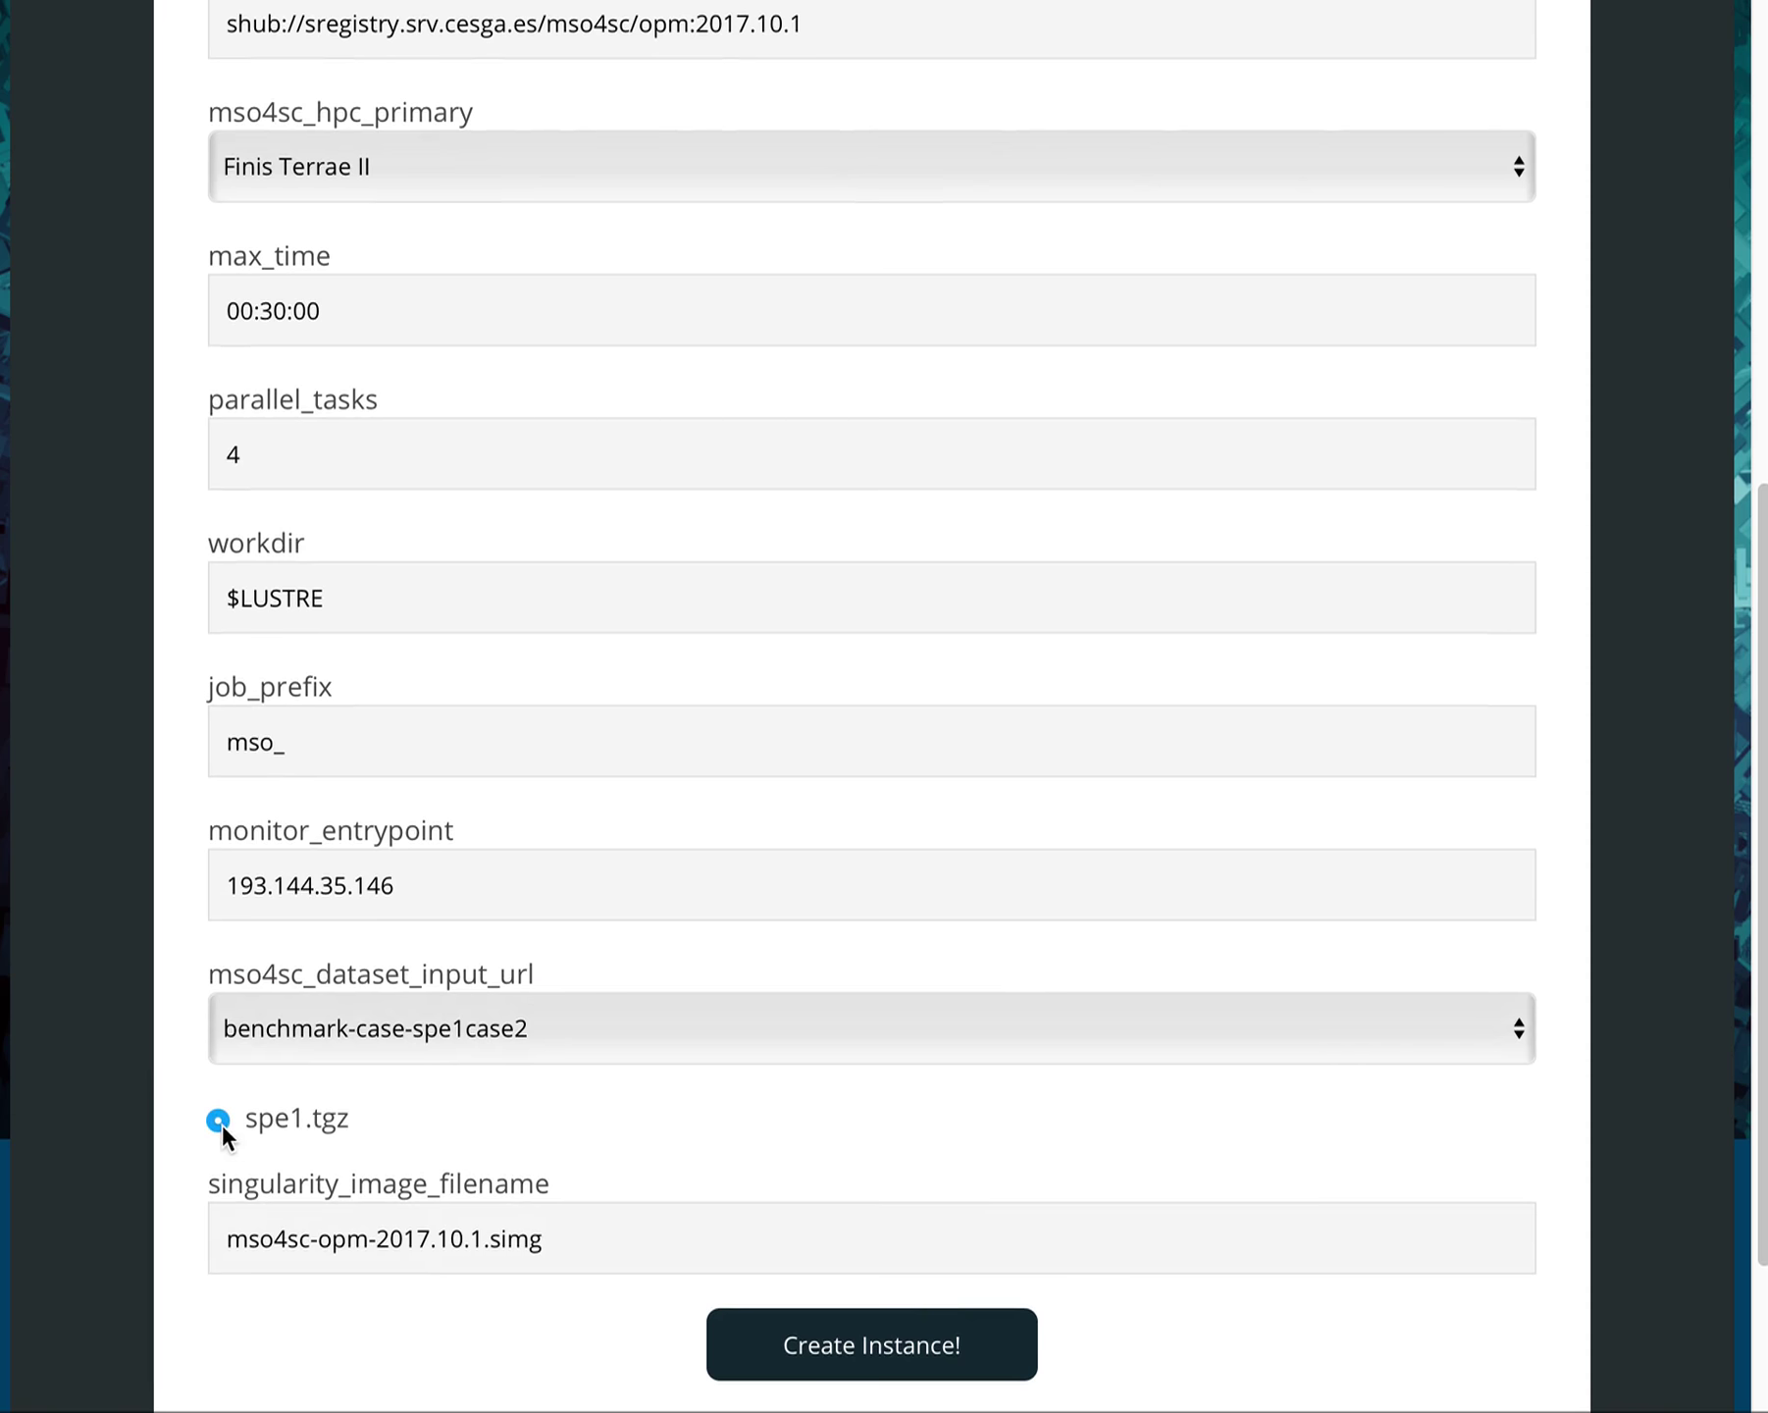
pyautogui.scroll(1, 844, 206)
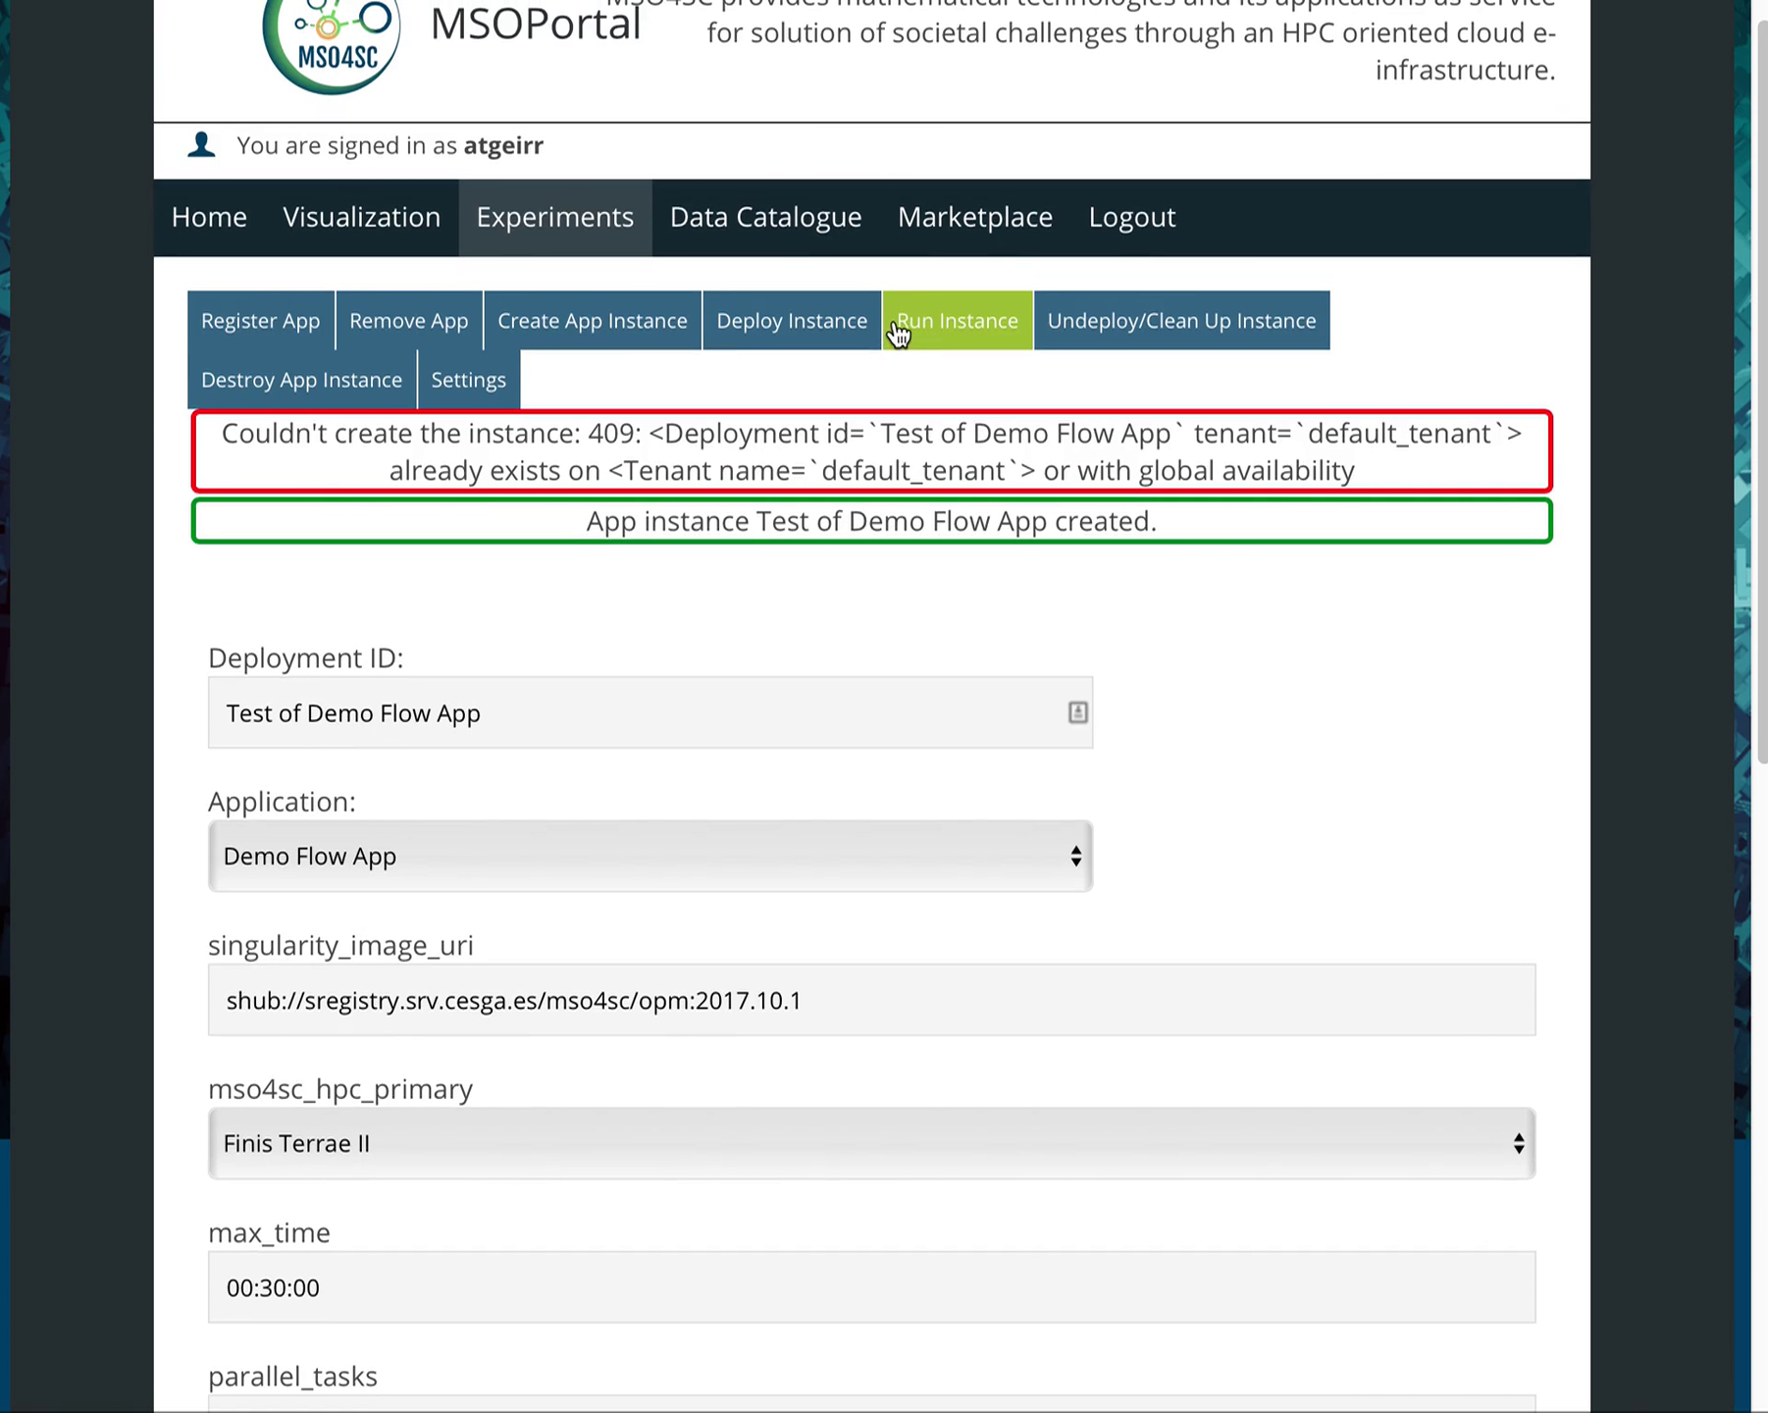
# Step: Undeploy the Test of Demo Flow App instance and follow its uninstall workflow log
pyautogui.click(894, 339)
pyautogui.click(1103, 324)
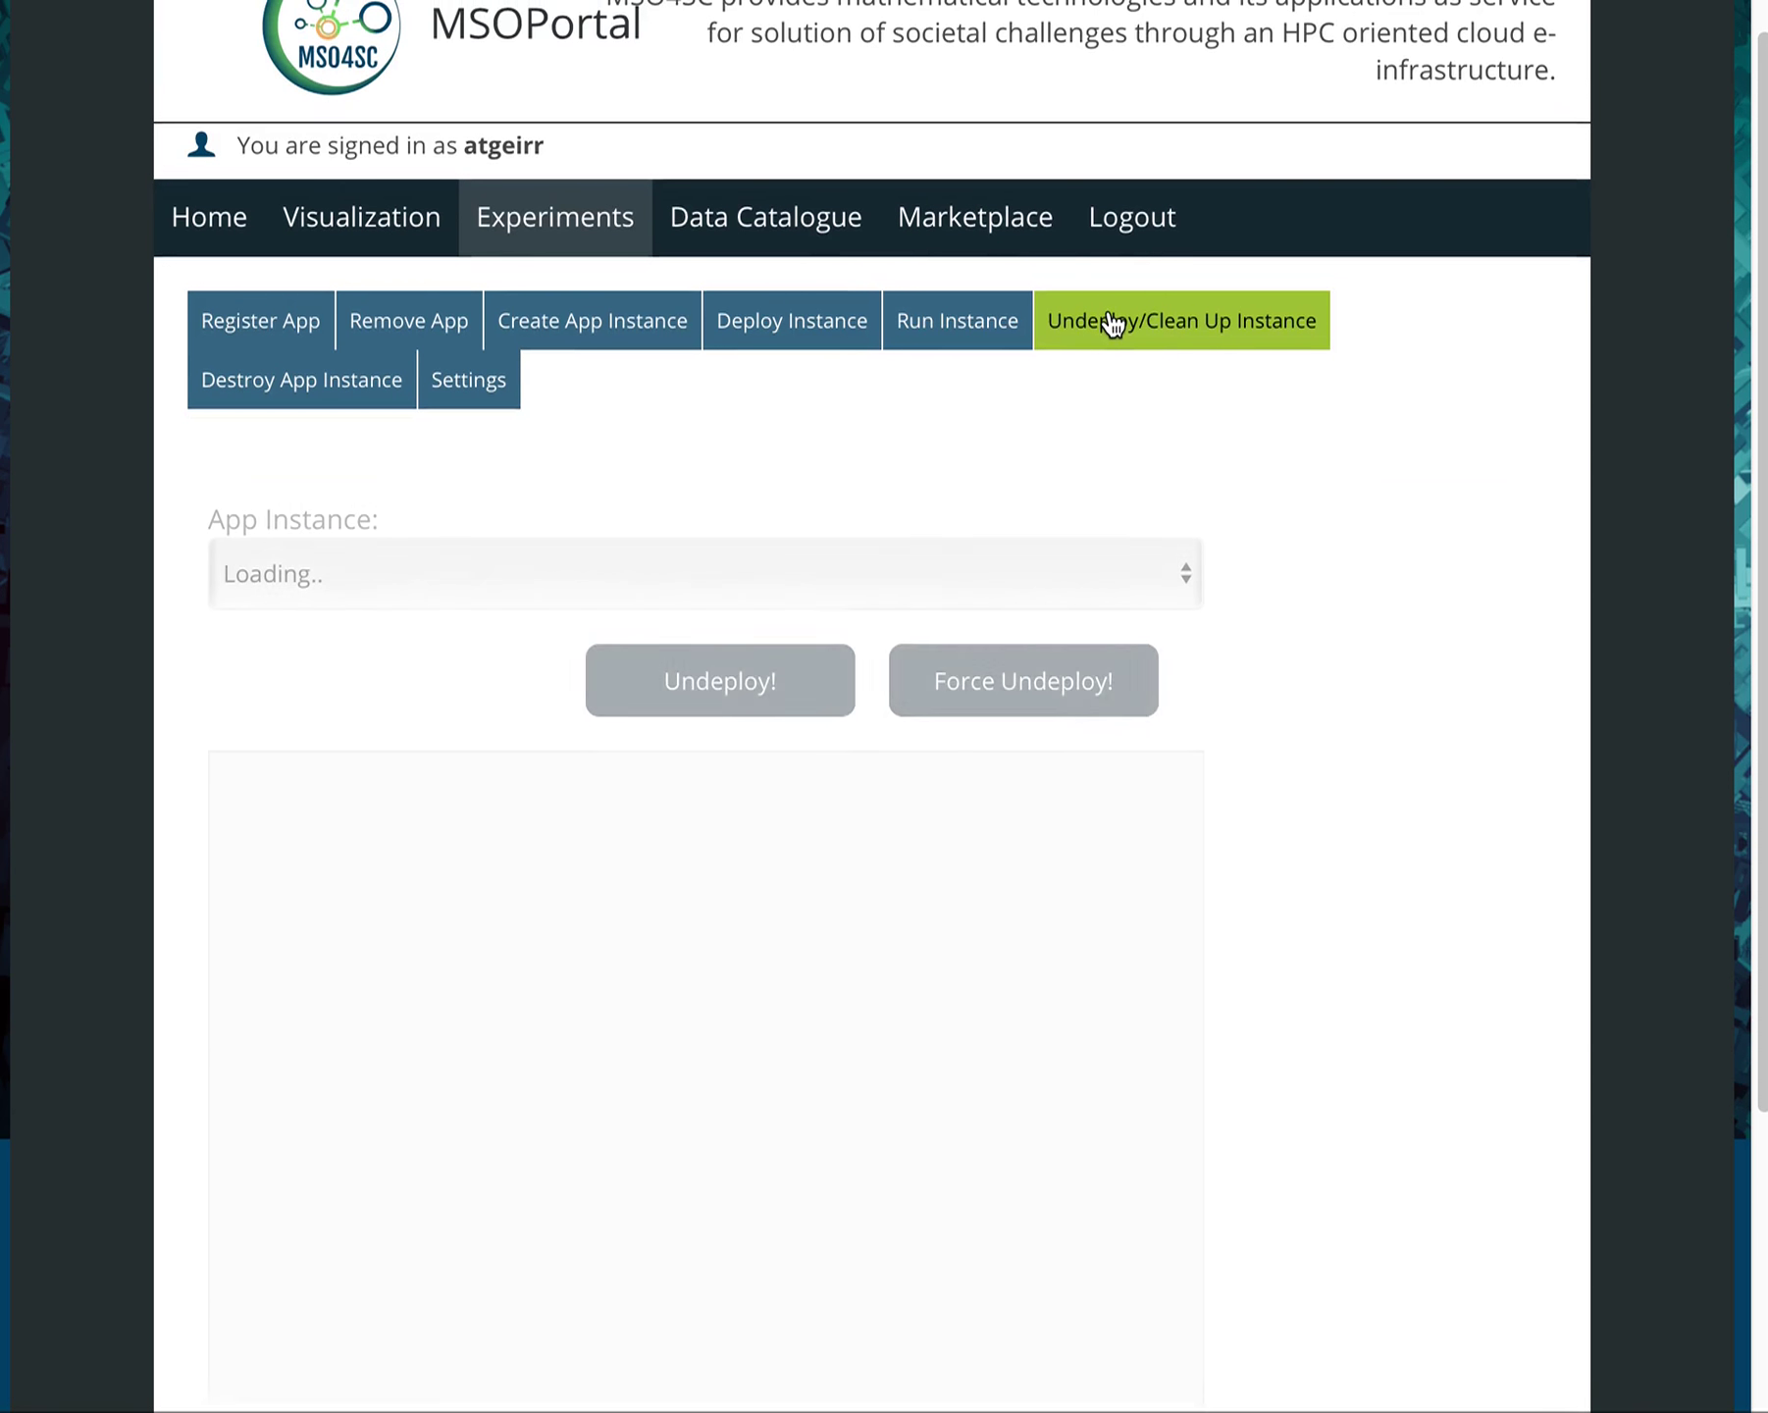
pyautogui.click(397, 582)
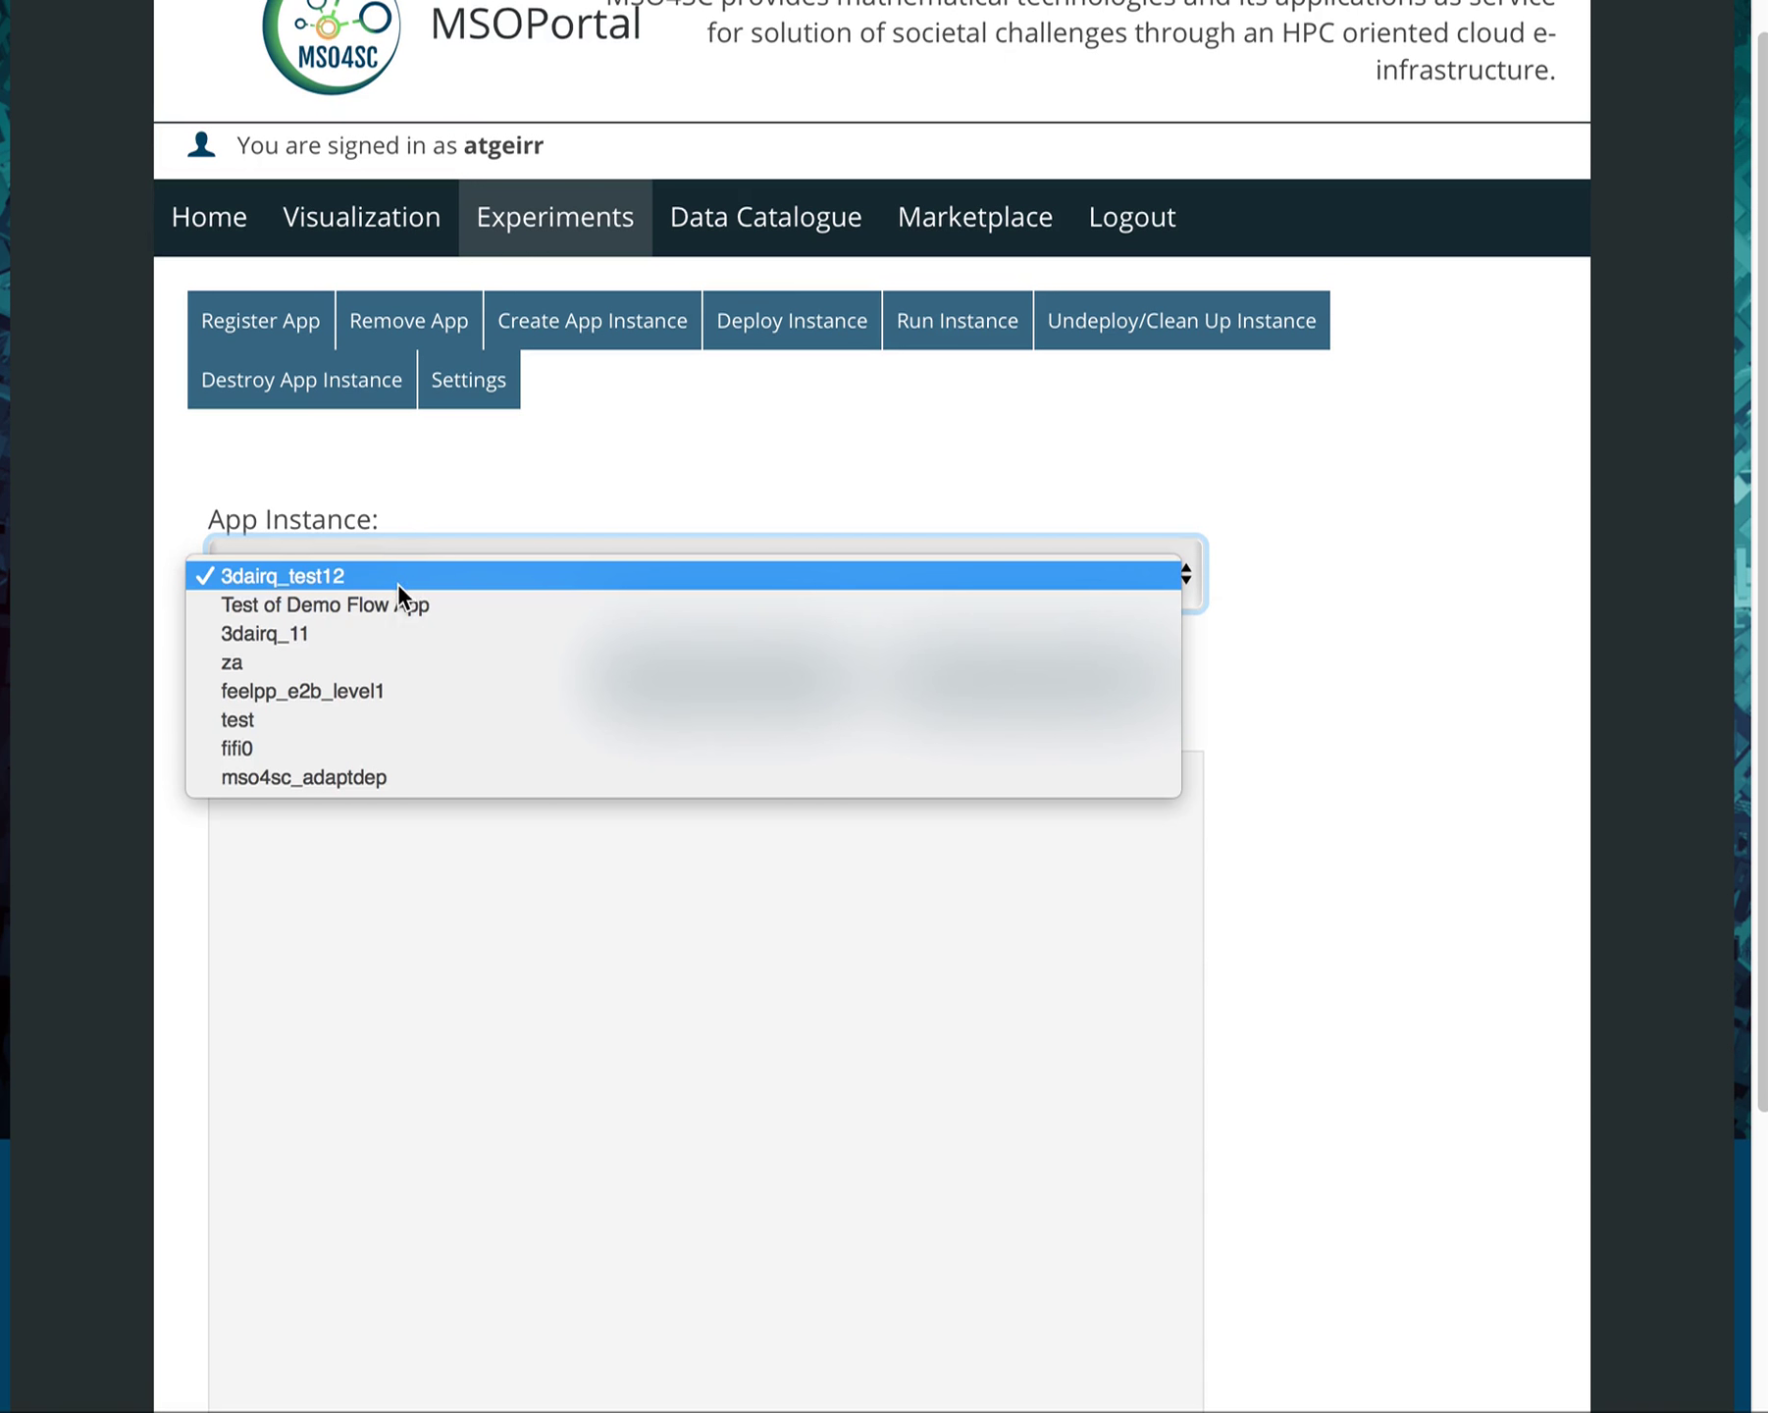
pyautogui.click(398, 608)
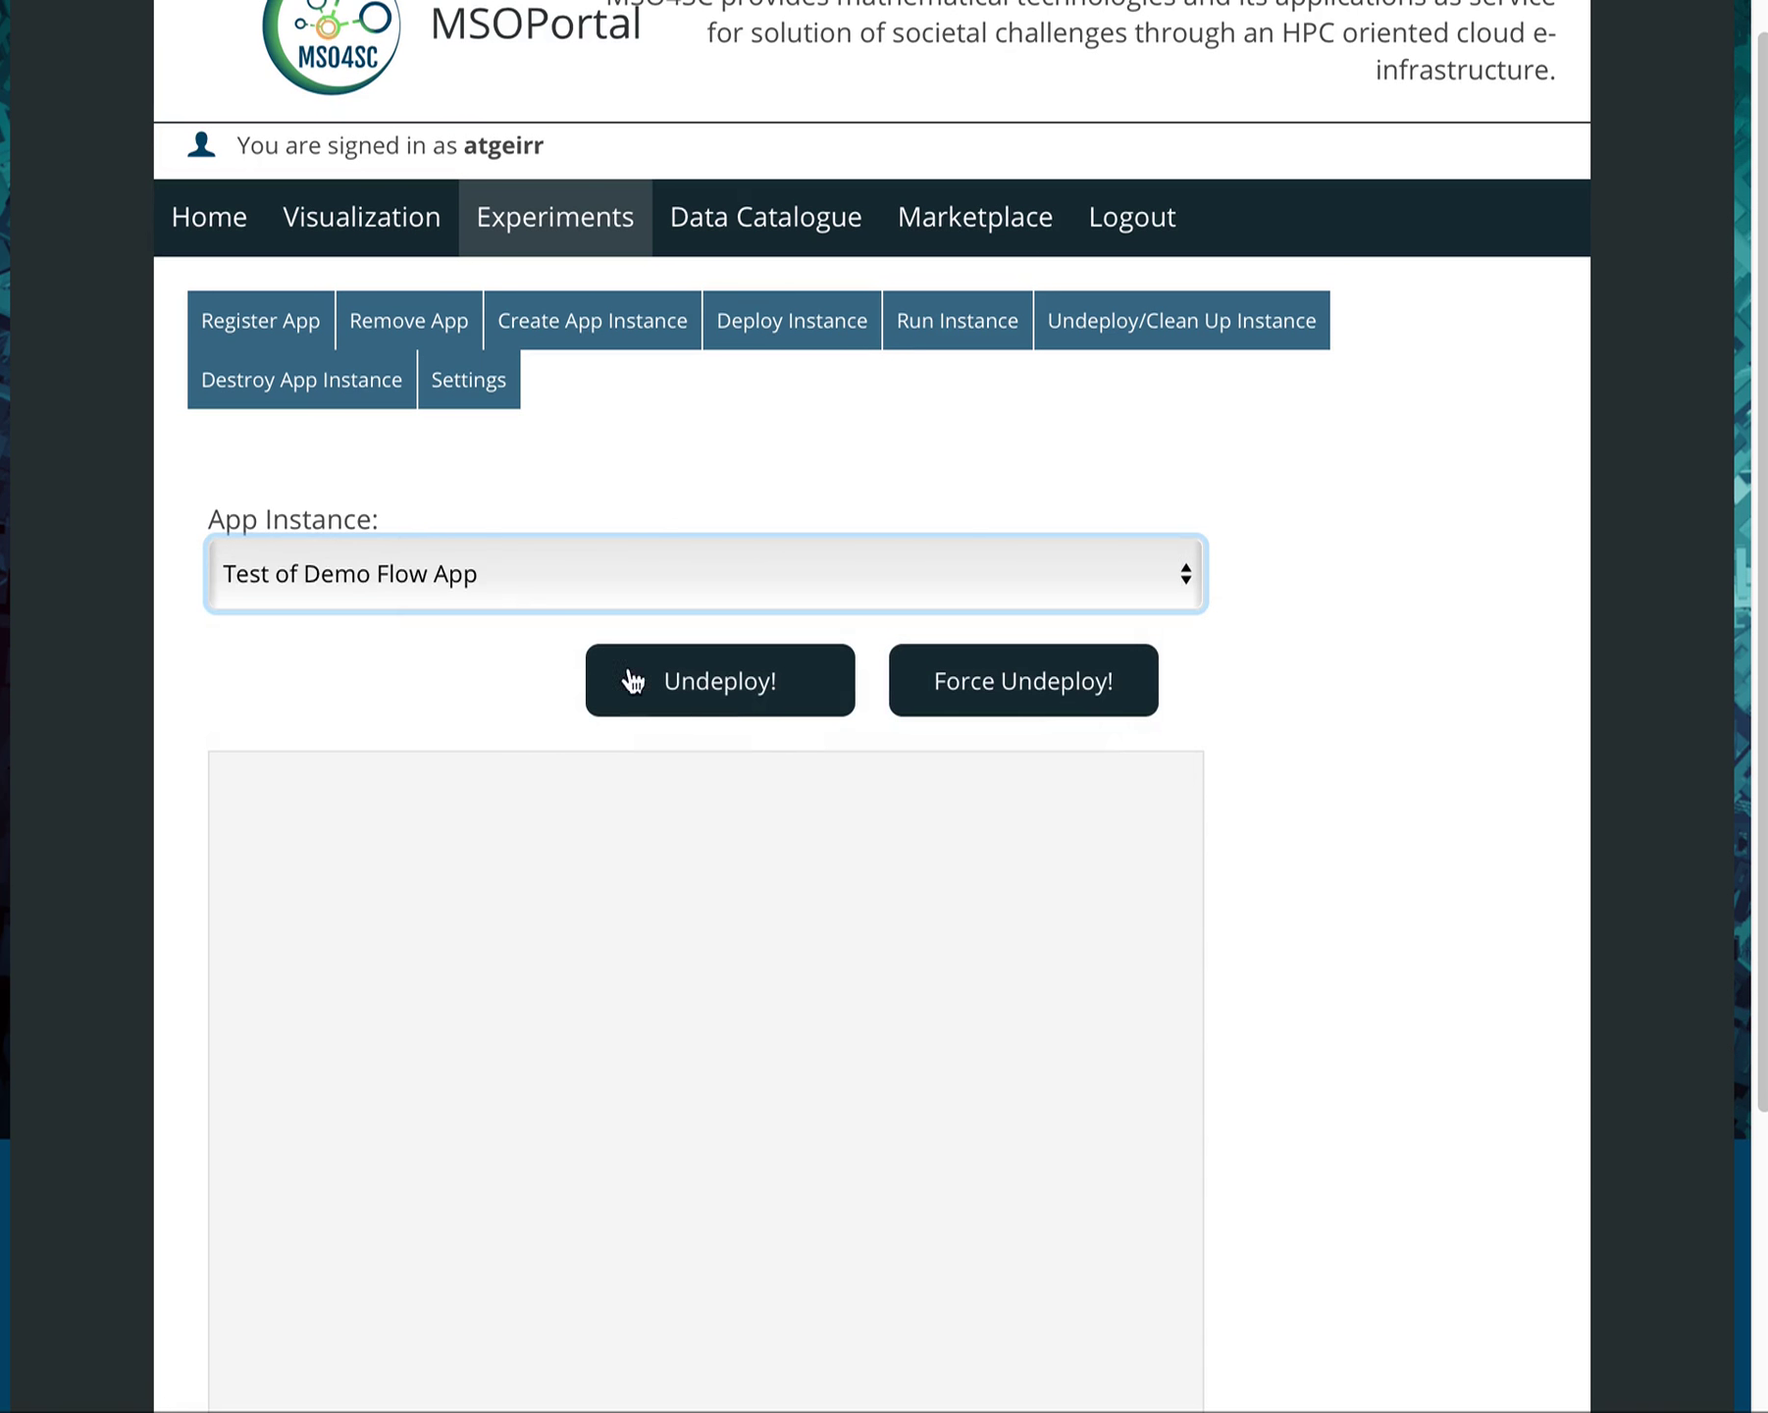
pyautogui.click(769, 685)
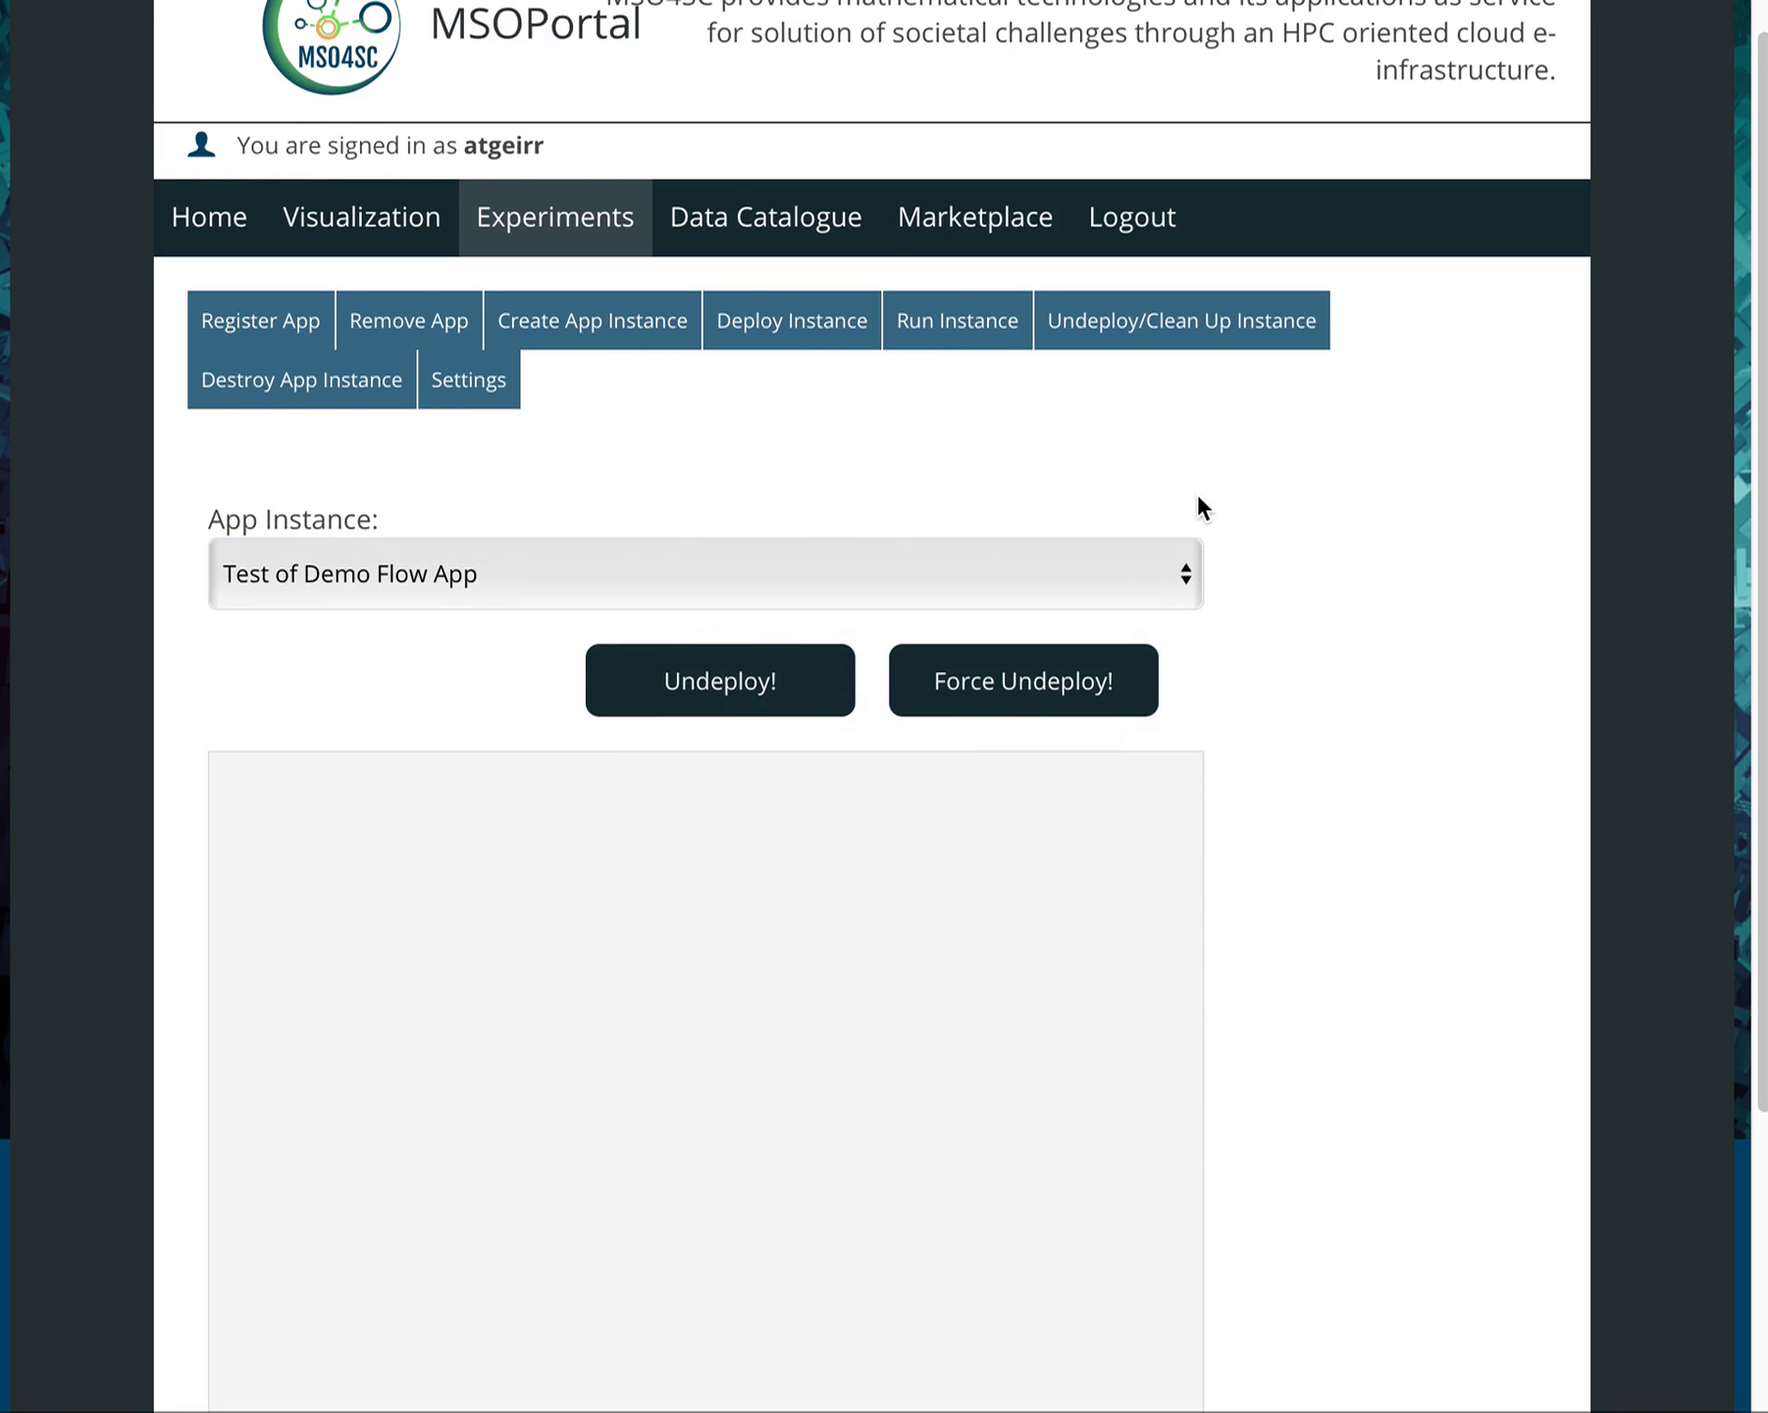
pyautogui.scroll(-4, 1464, 704)
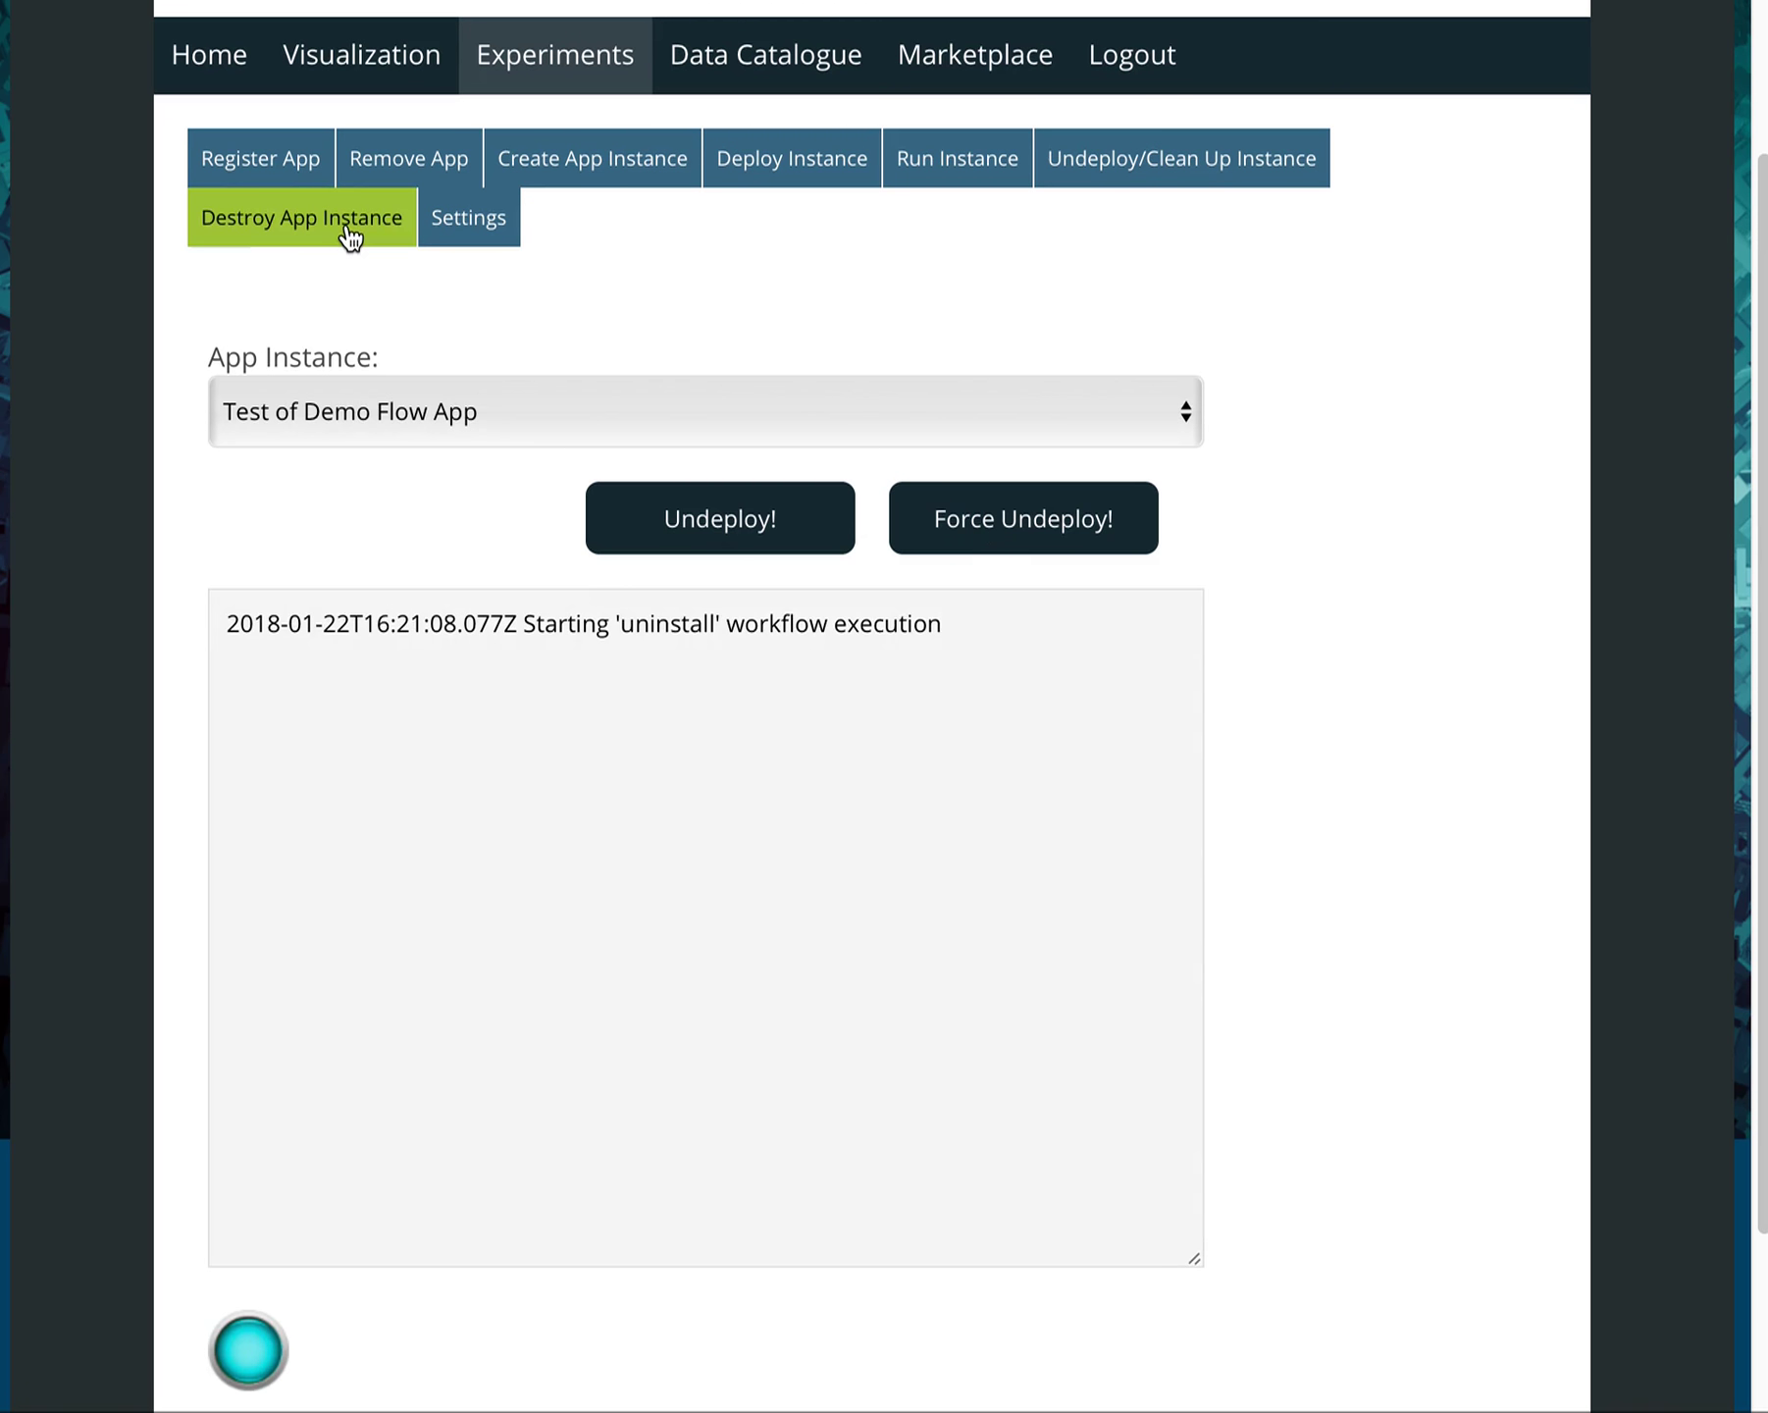
pyautogui.scroll(-3, 1164, 758)
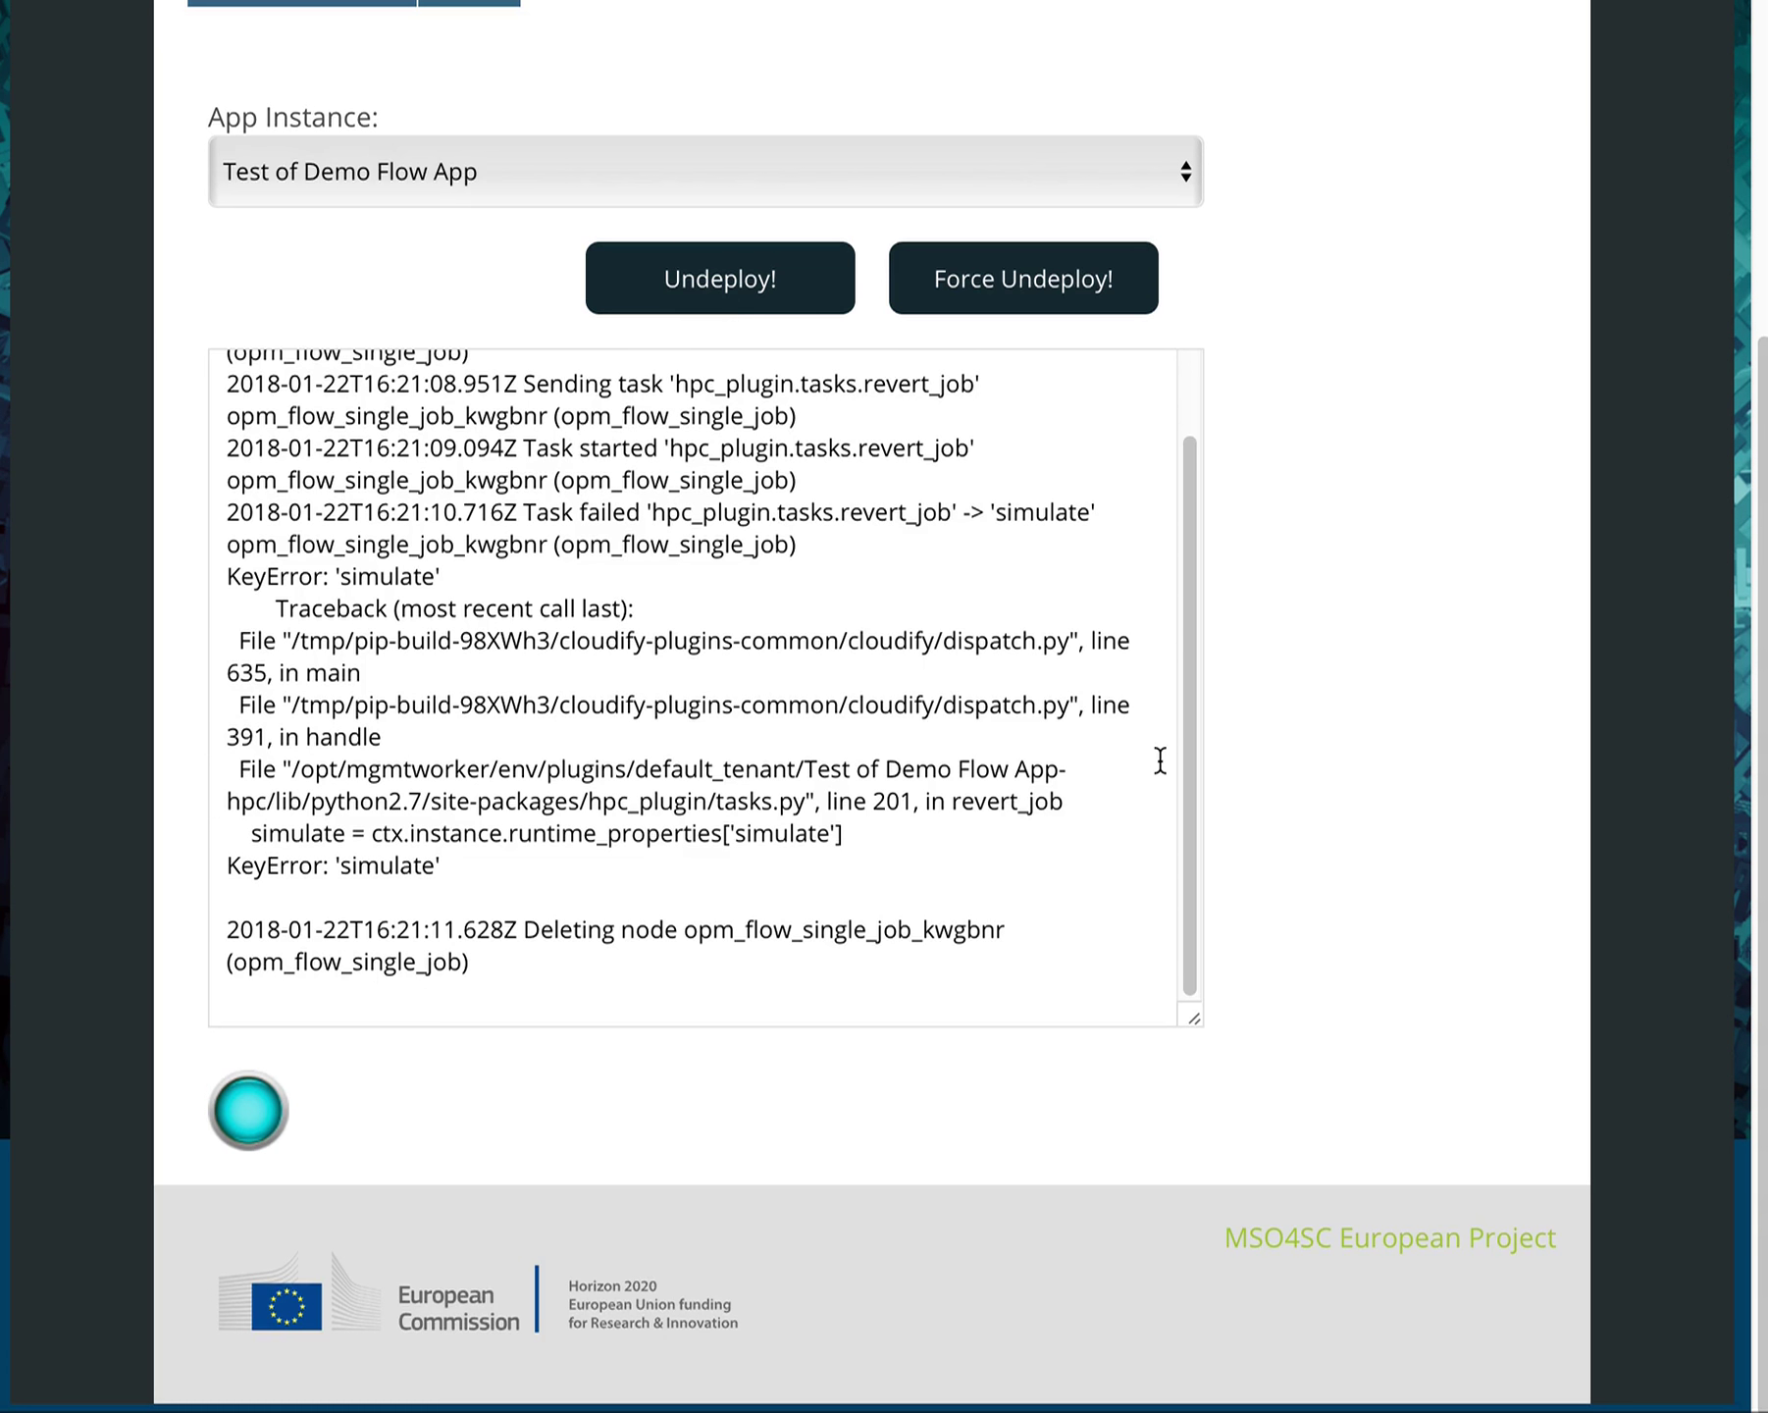
# Step: Destroy the Test of Demo Flow App instance on the portal
pyautogui.scroll(3, 1471, 746)
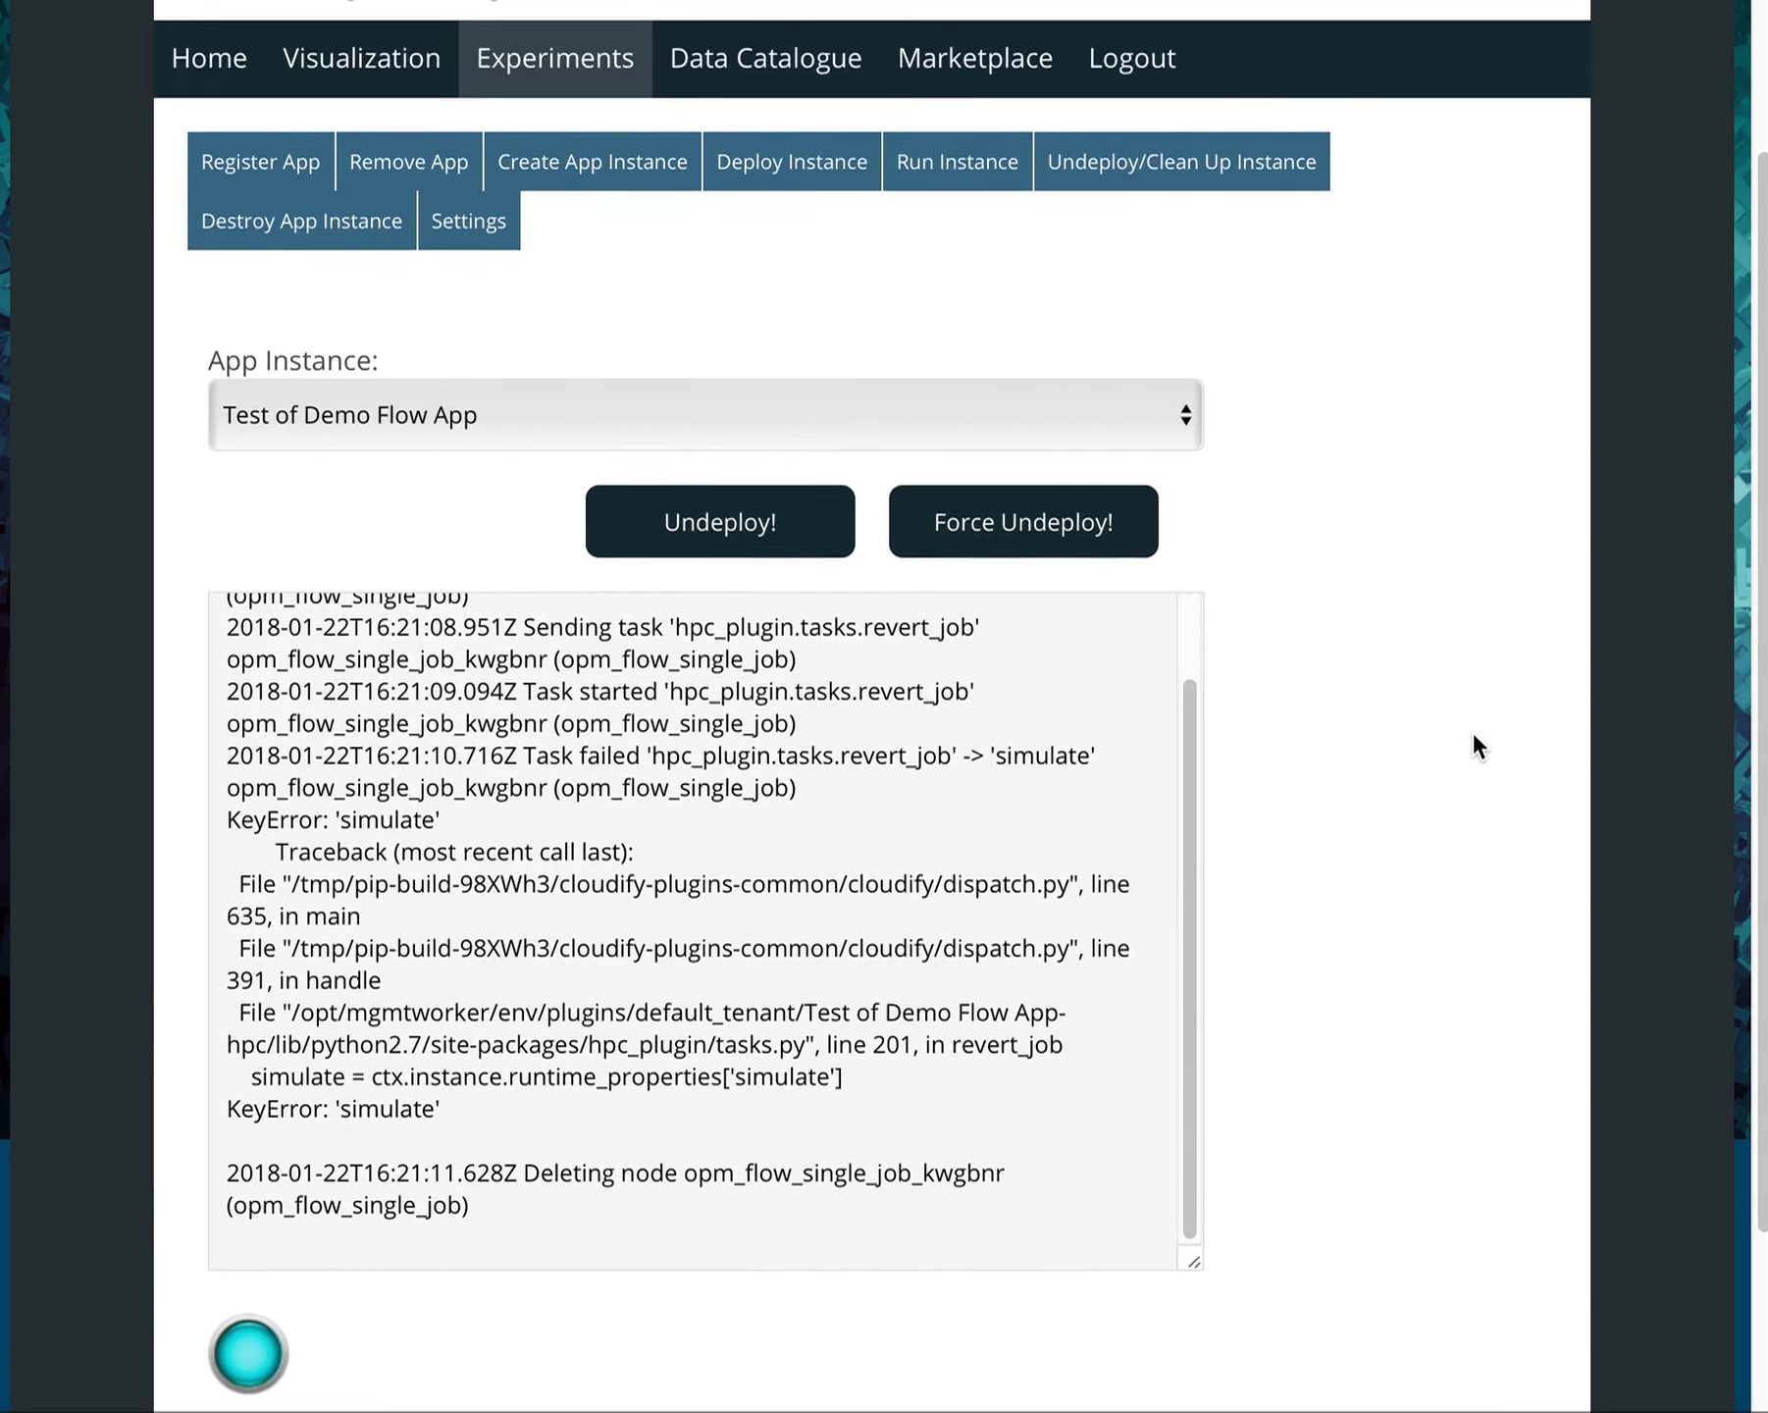
pyautogui.click(307, 232)
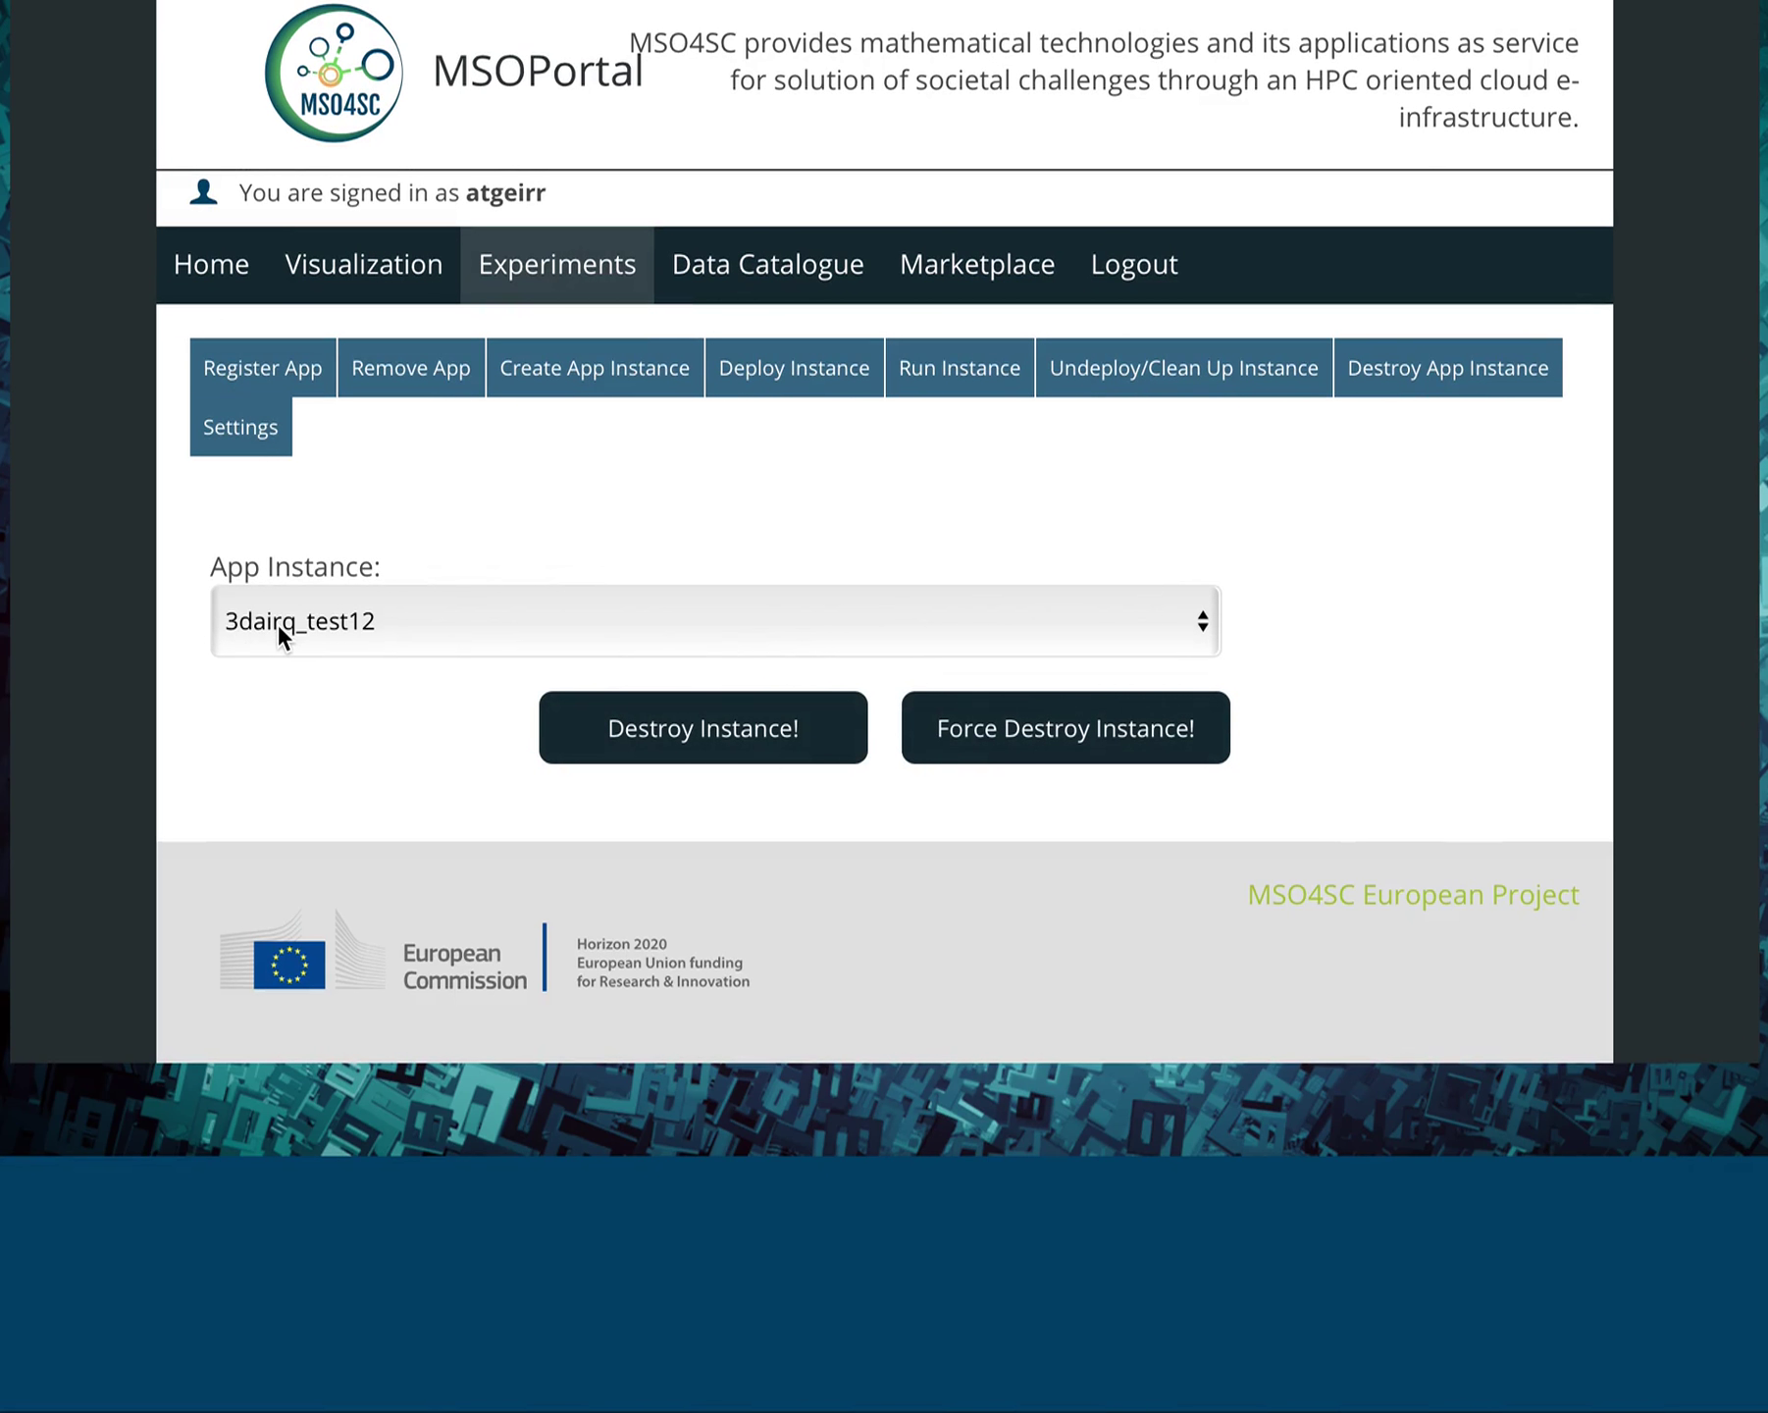
pyautogui.click(278, 628)
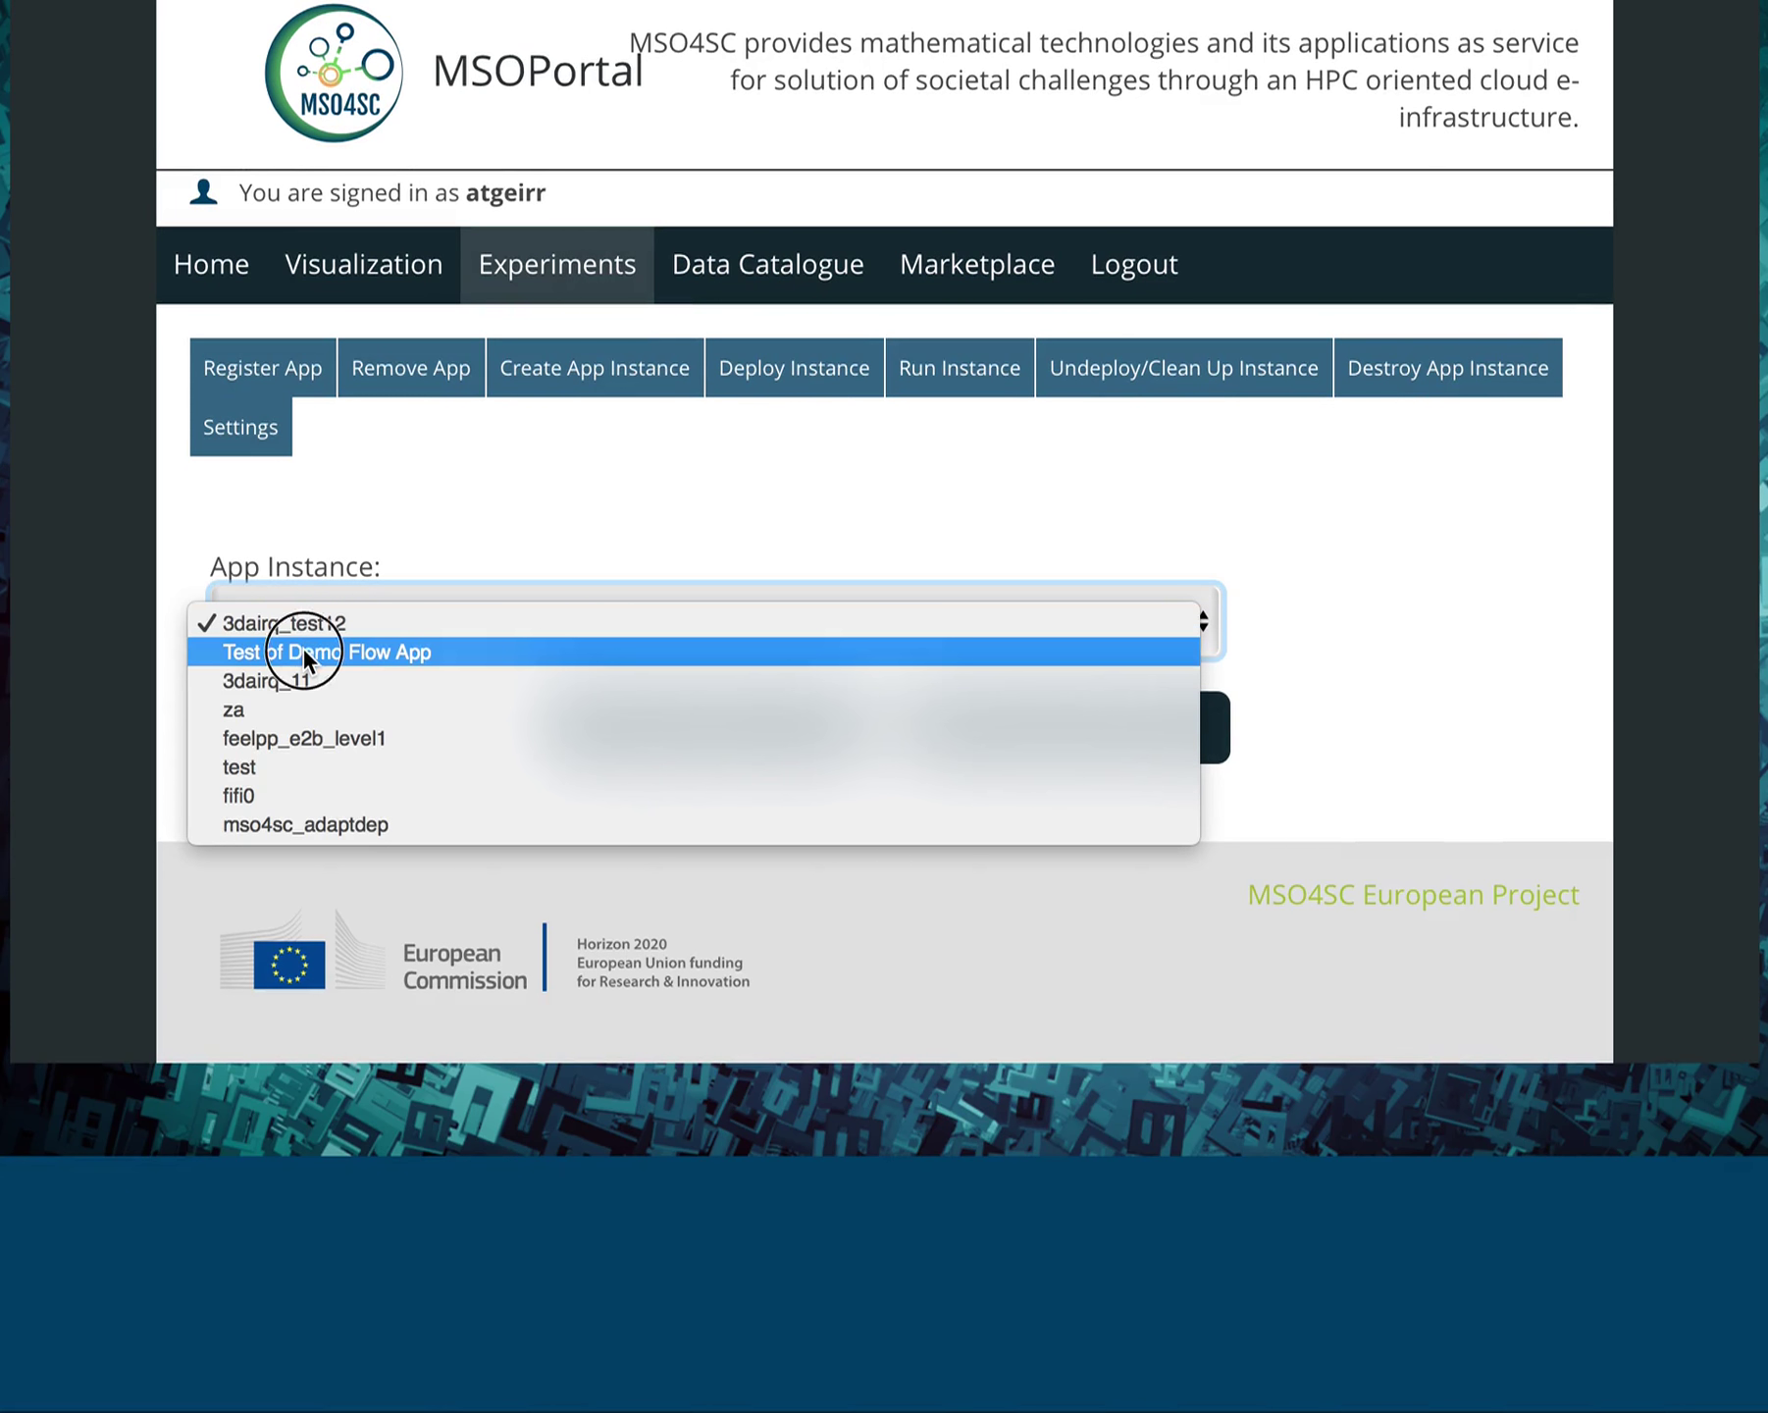
pyautogui.click(302, 653)
pyautogui.click(671, 747)
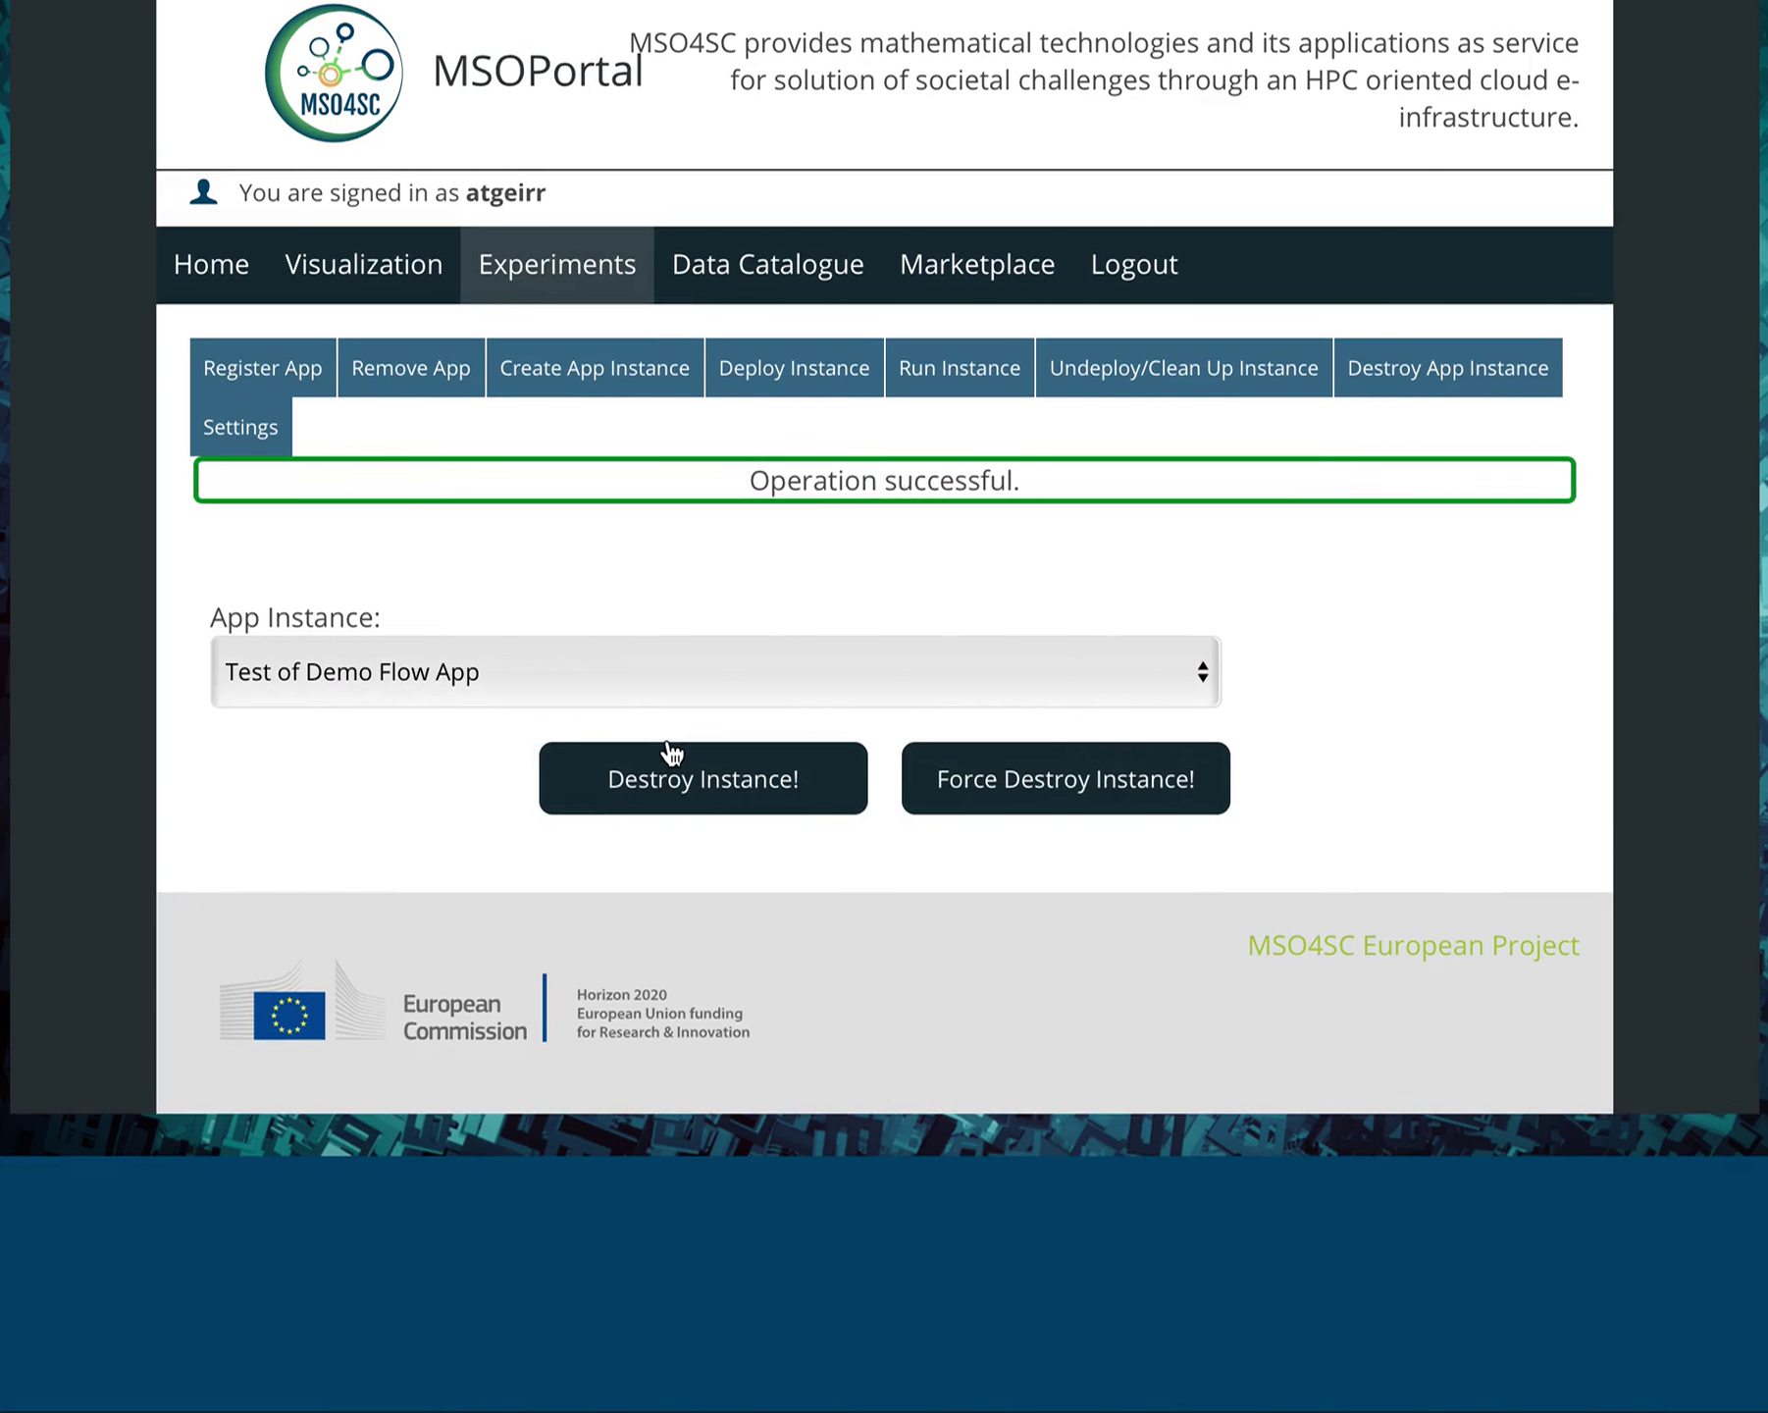
# Step: Start creating a new app instance with Demo Flow App as the application, keeping Test of Demo Flow App as the deployment ID
pyautogui.click(619, 392)
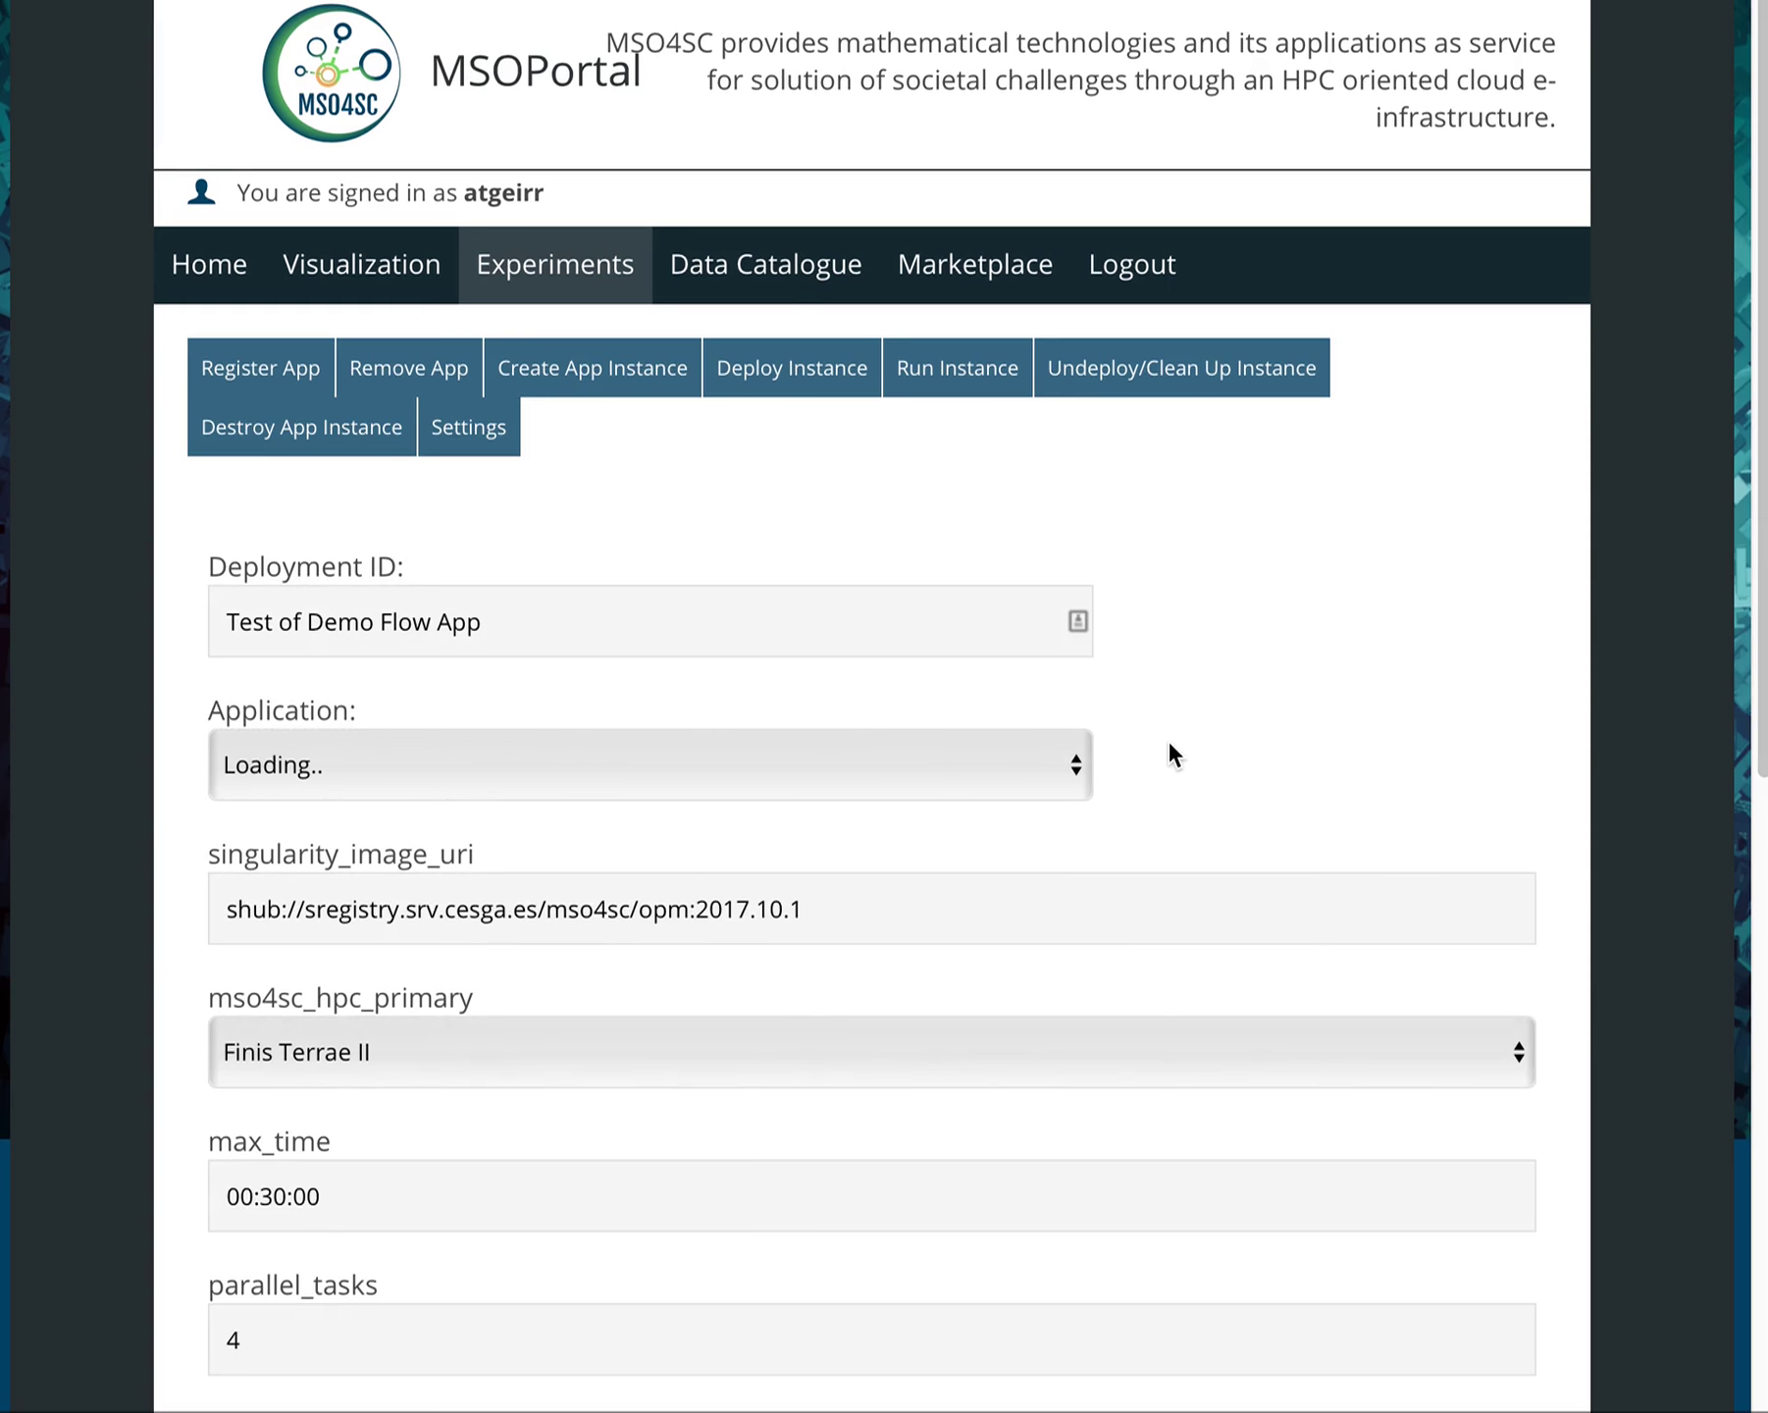
pyautogui.click(944, 765)
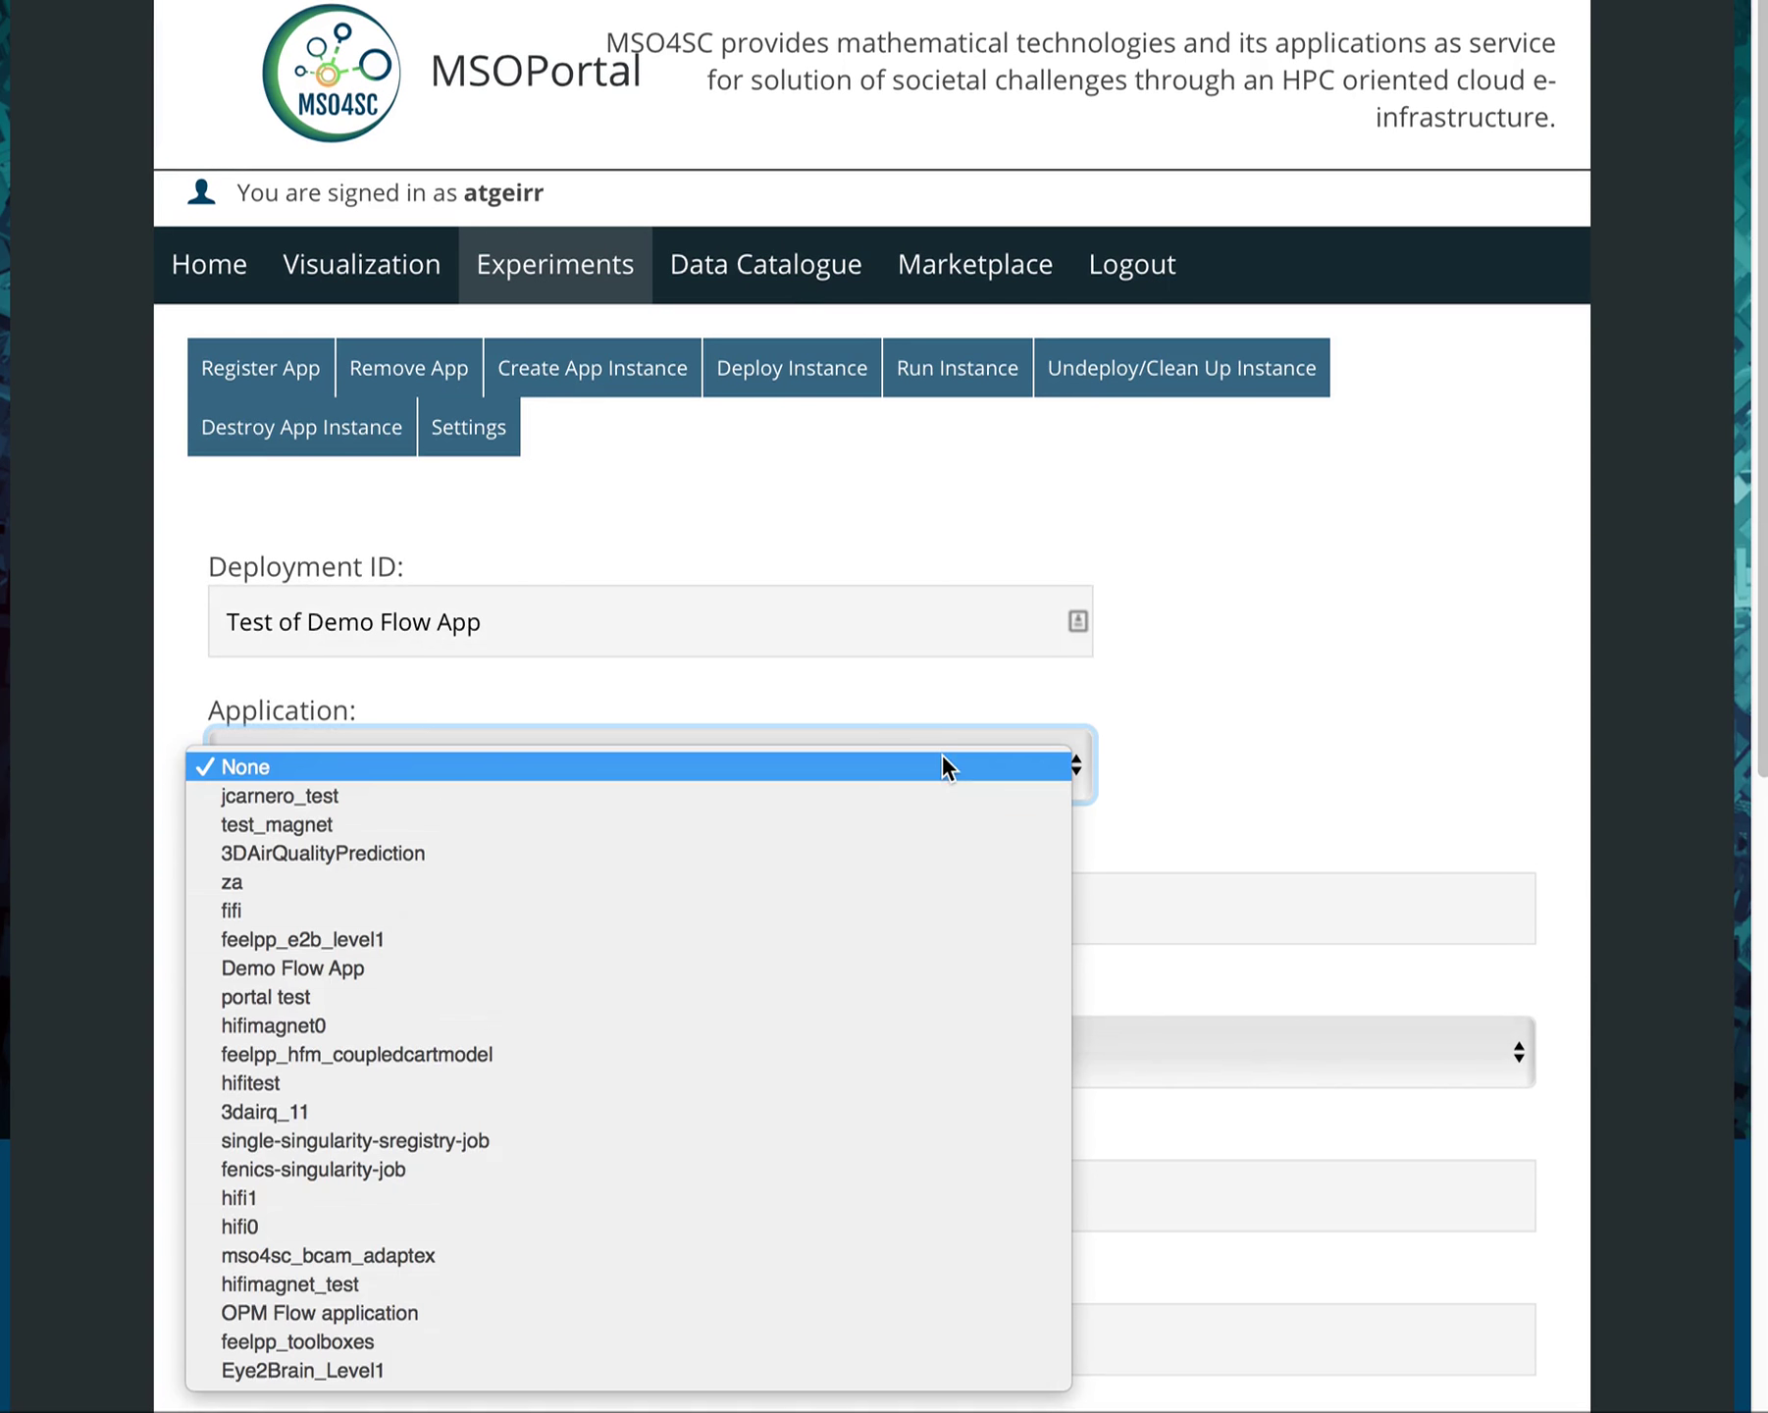
pyautogui.click(575, 967)
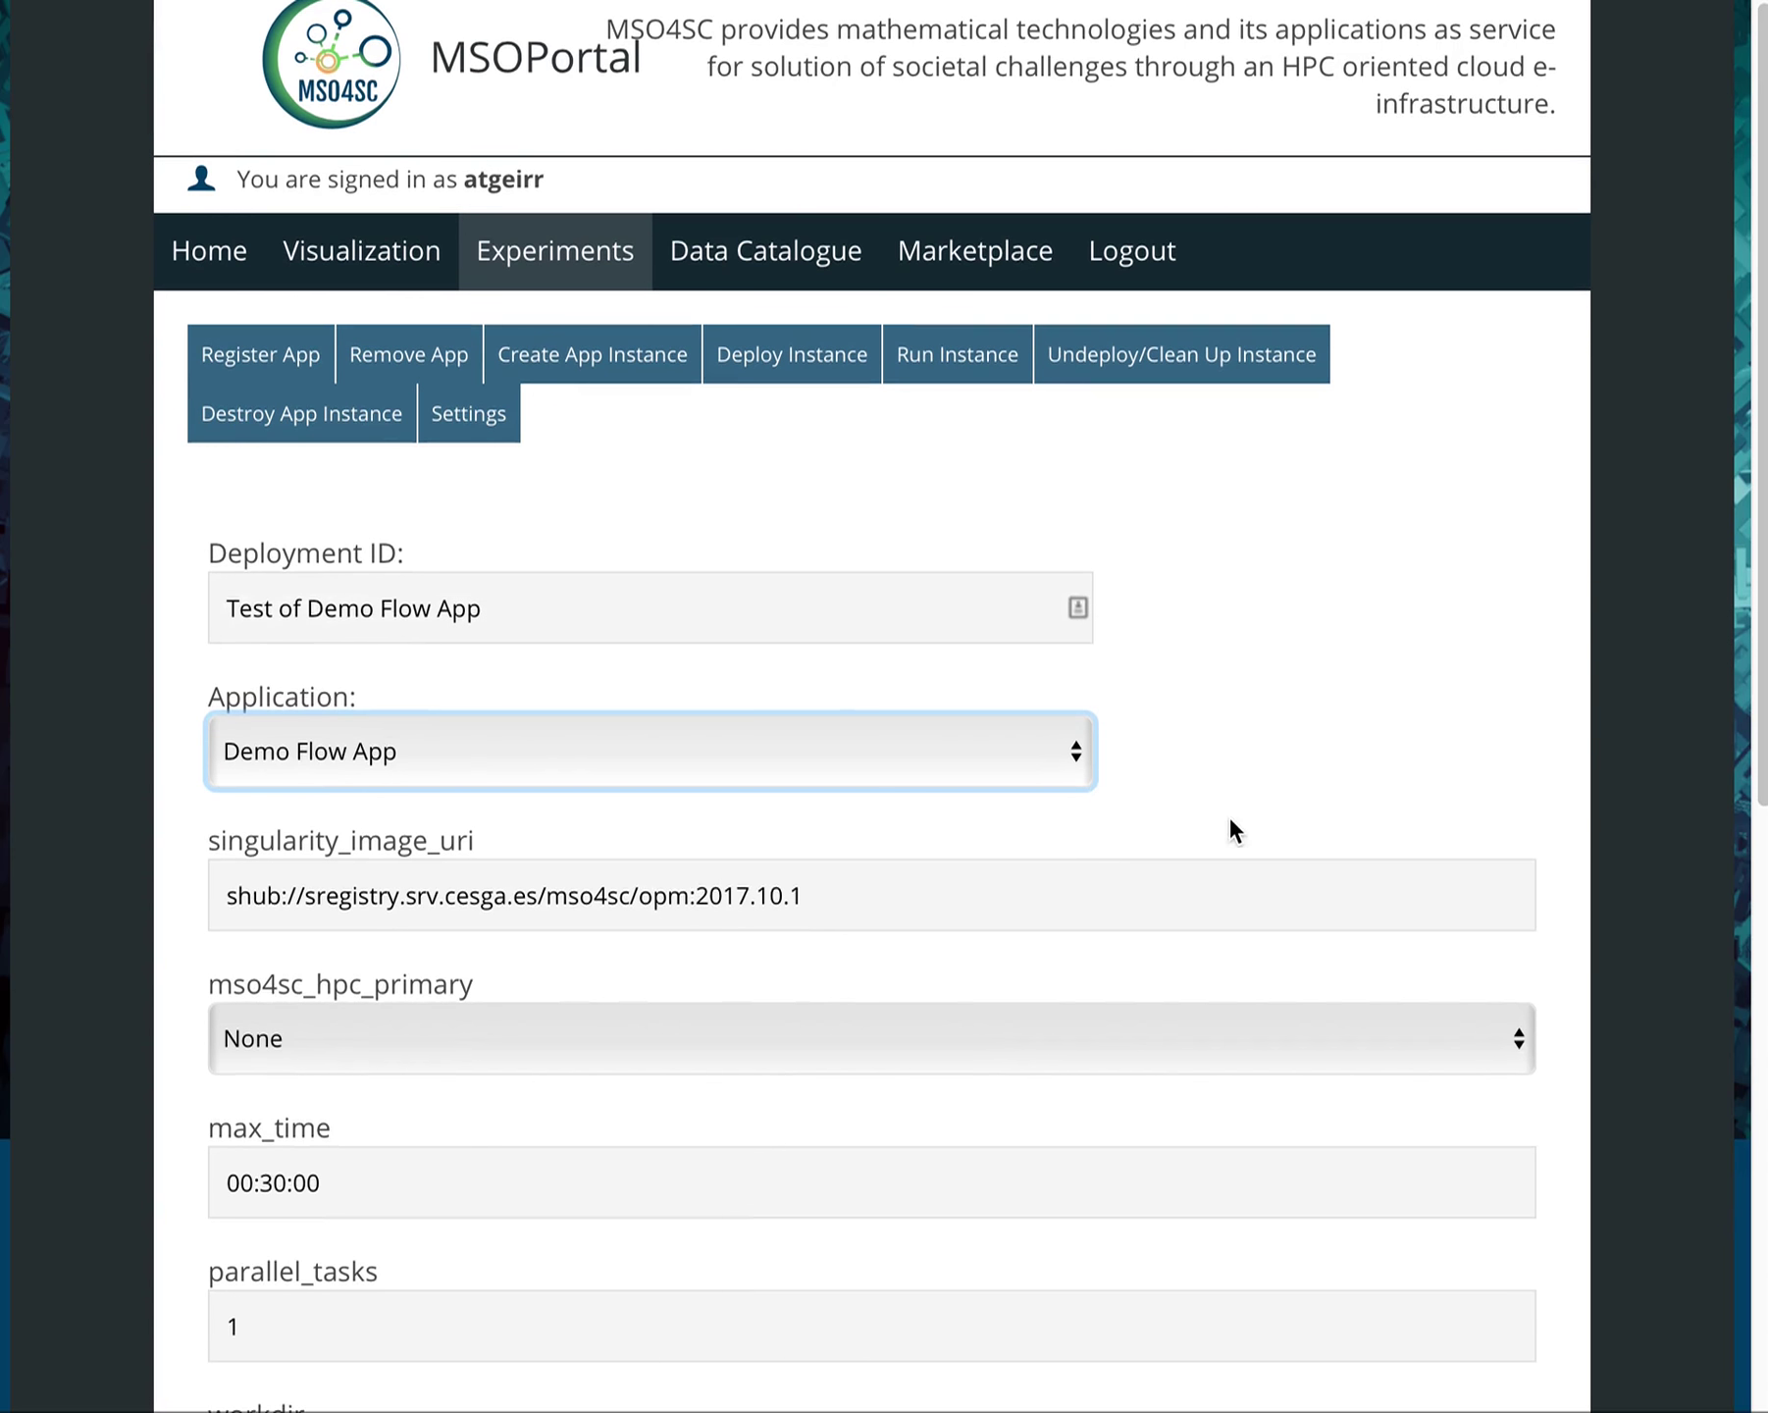
# Step: Set mso4sc_hpc_primary to Finis Terrae II and parallel_tasks to 4 for the new instance
pyautogui.scroll(-1, 1107, 856)
pyautogui.scroll(-1, 1107, 855)
pyautogui.click(416, 890)
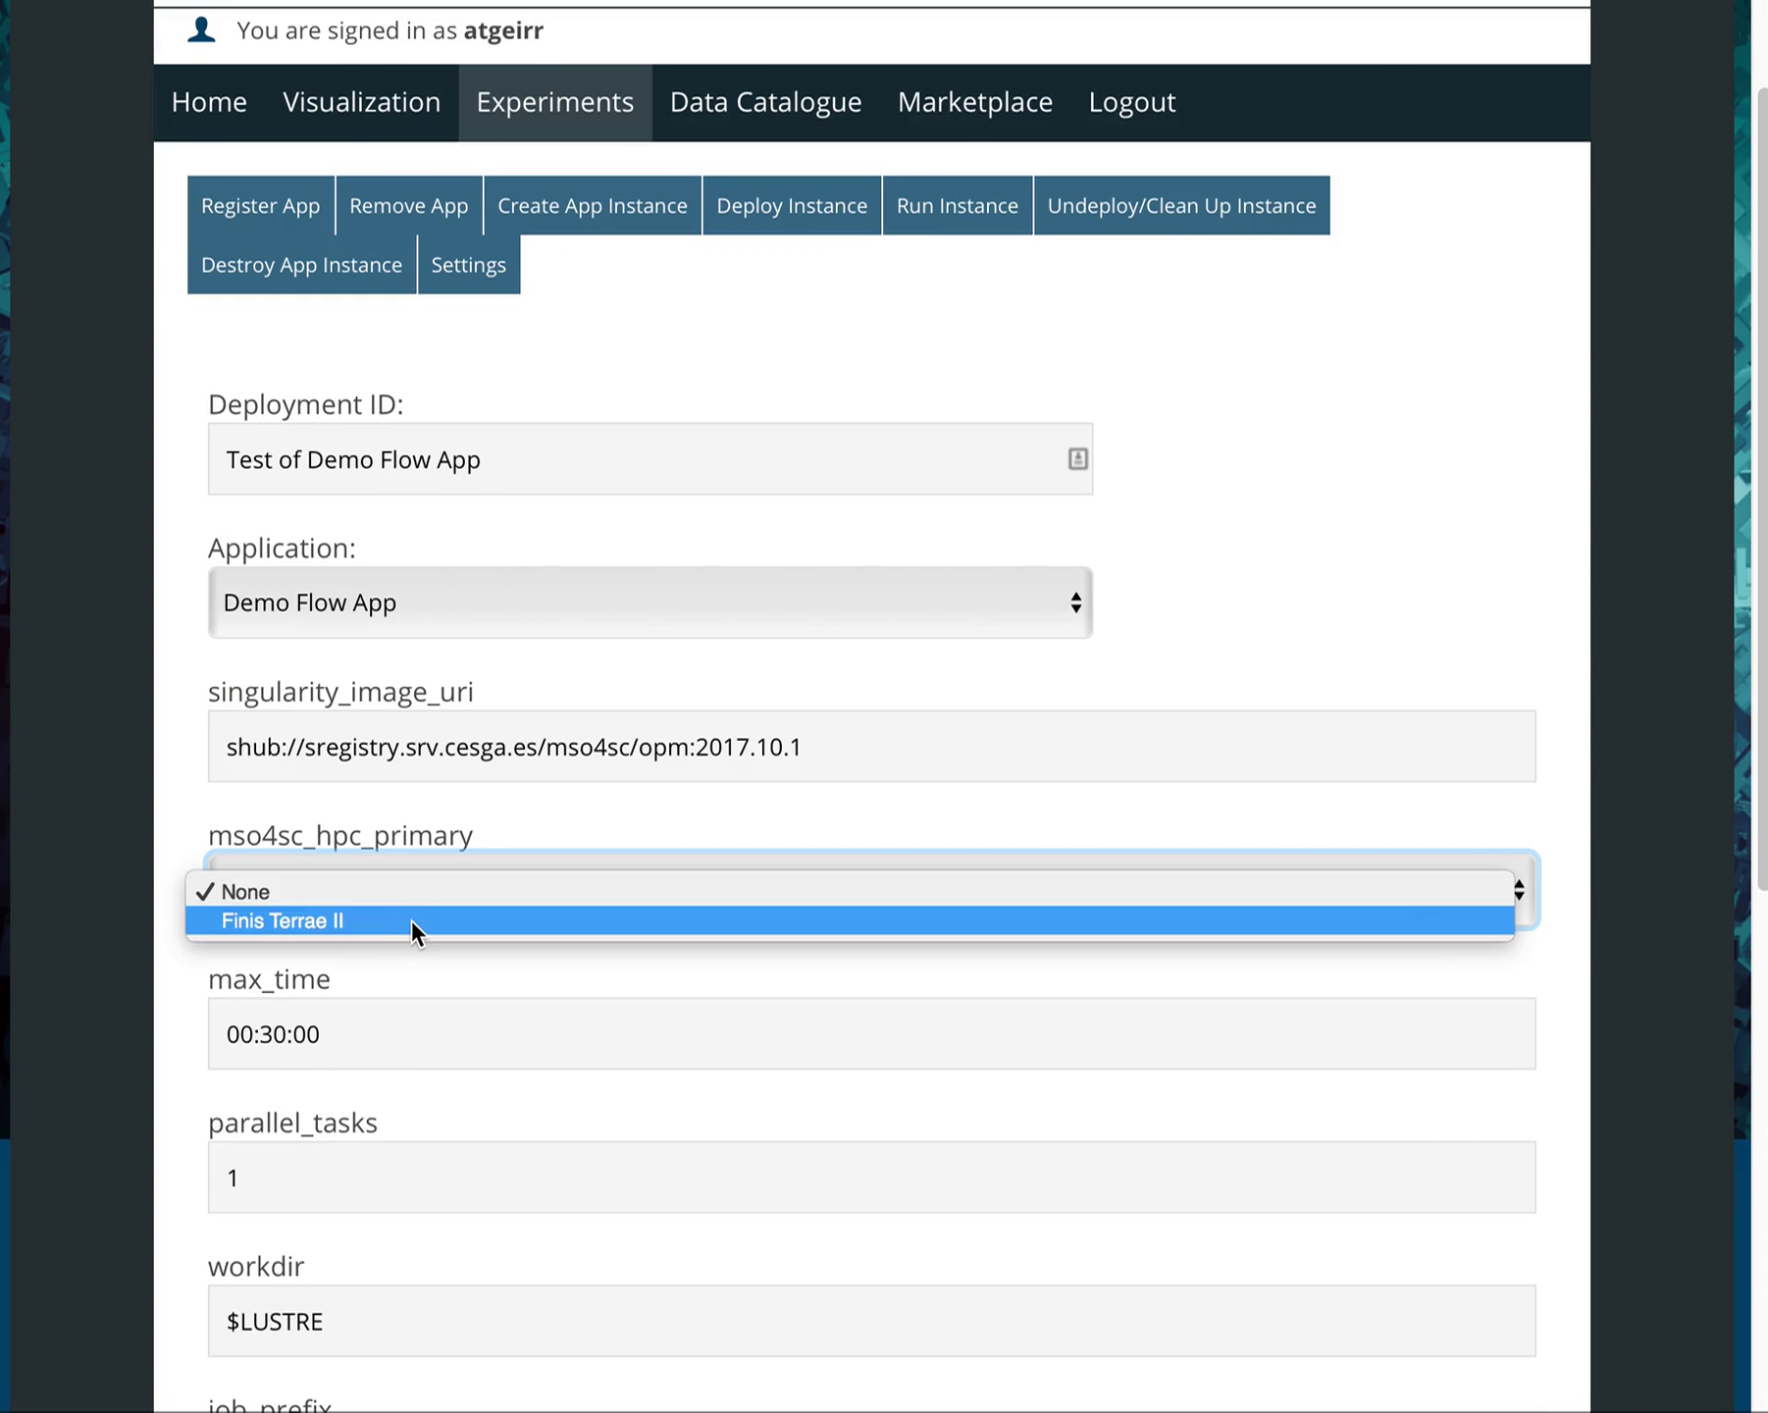
pyautogui.click(410, 923)
pyautogui.scroll(-4, 575, 996)
pyautogui.click(330, 813)
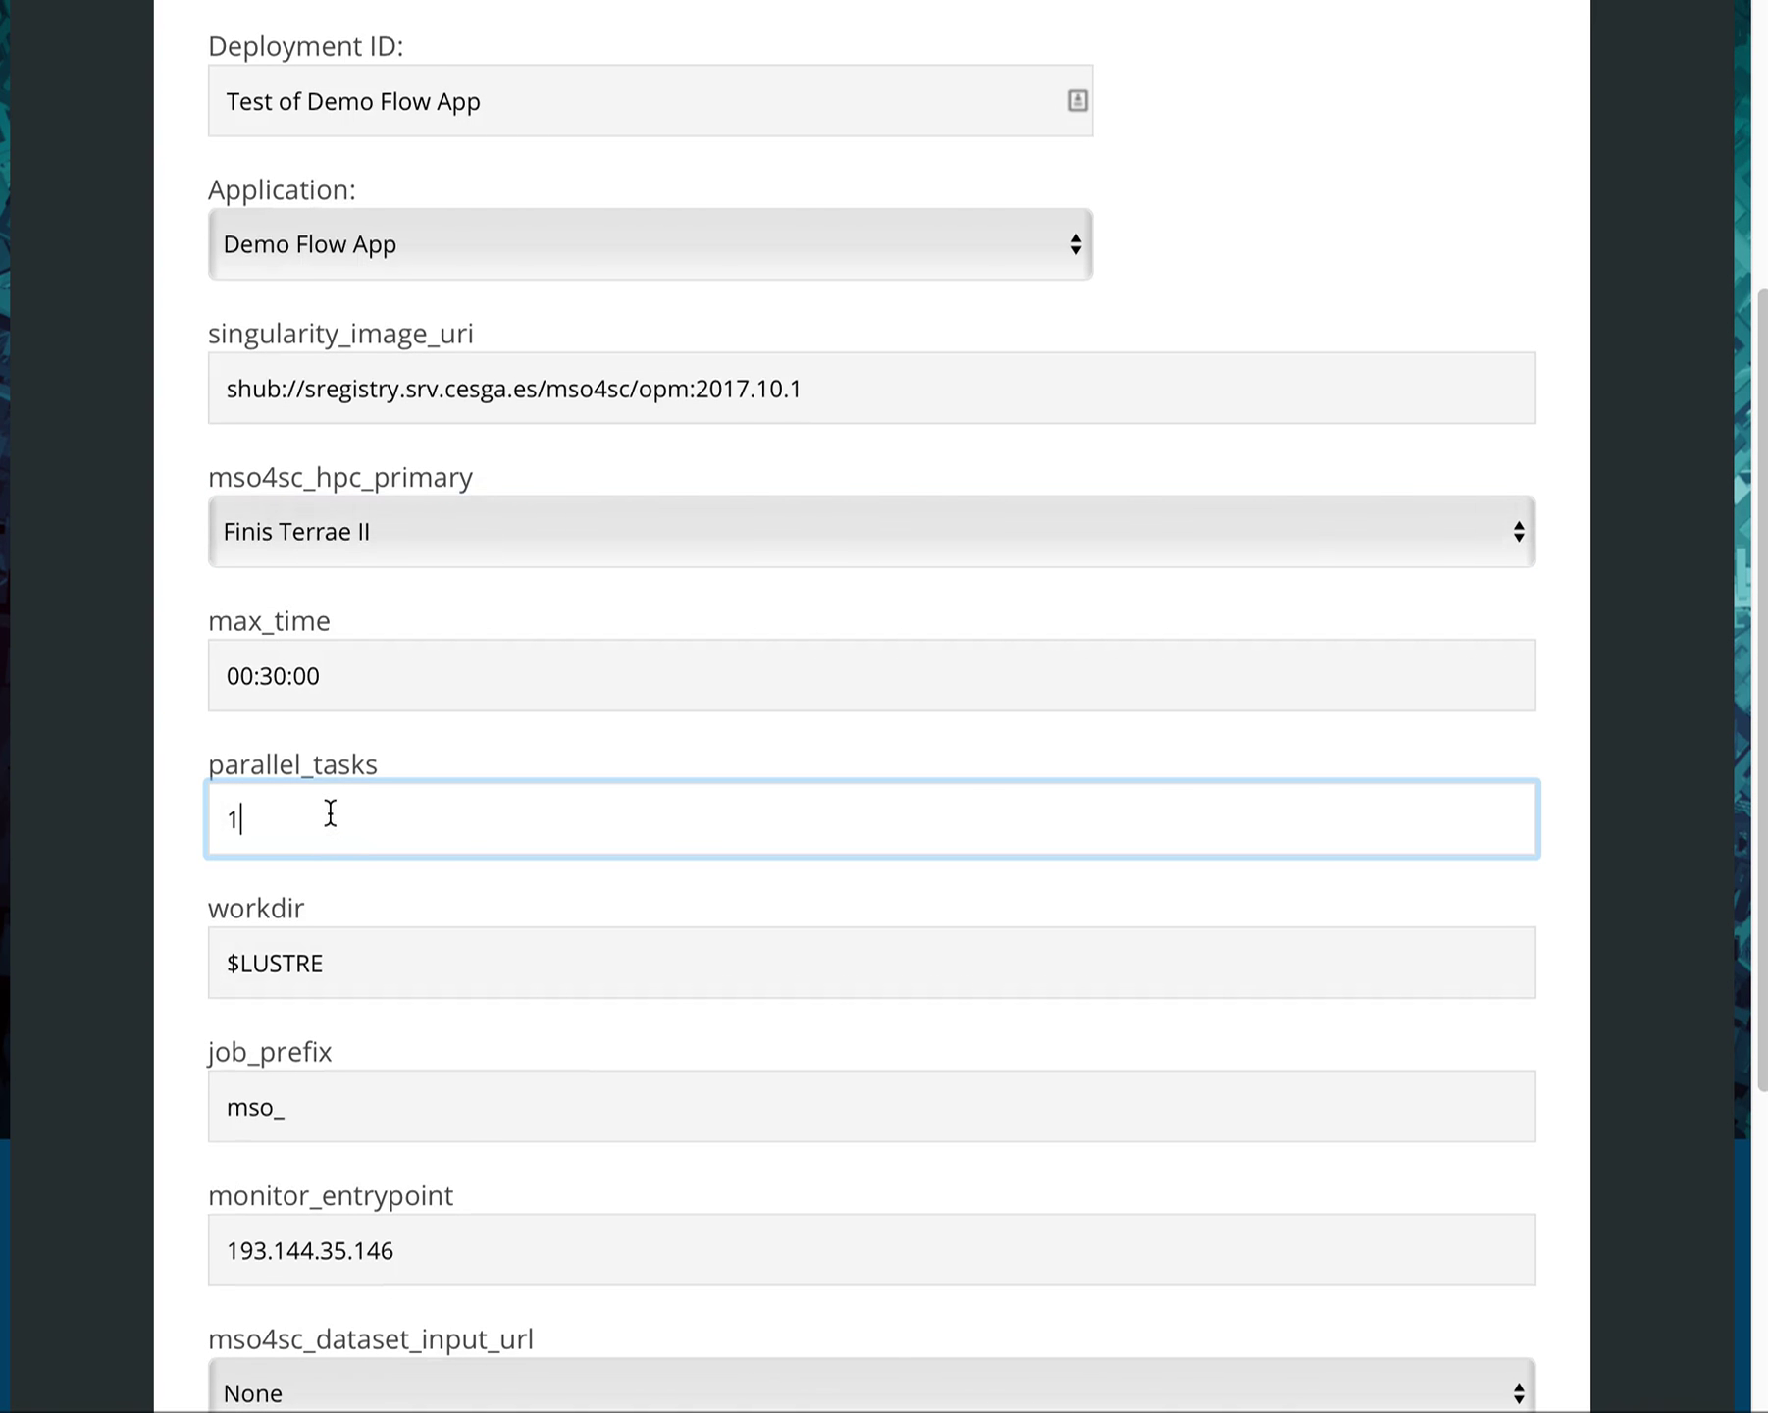
pyautogui.press('BackSpace')
pyautogui.write('4')
# Step: Select the spe1.tgz file of benchmark-case-spe1case2 as the input dataset and create the app instance
pyautogui.scroll(-2, 556, 942)
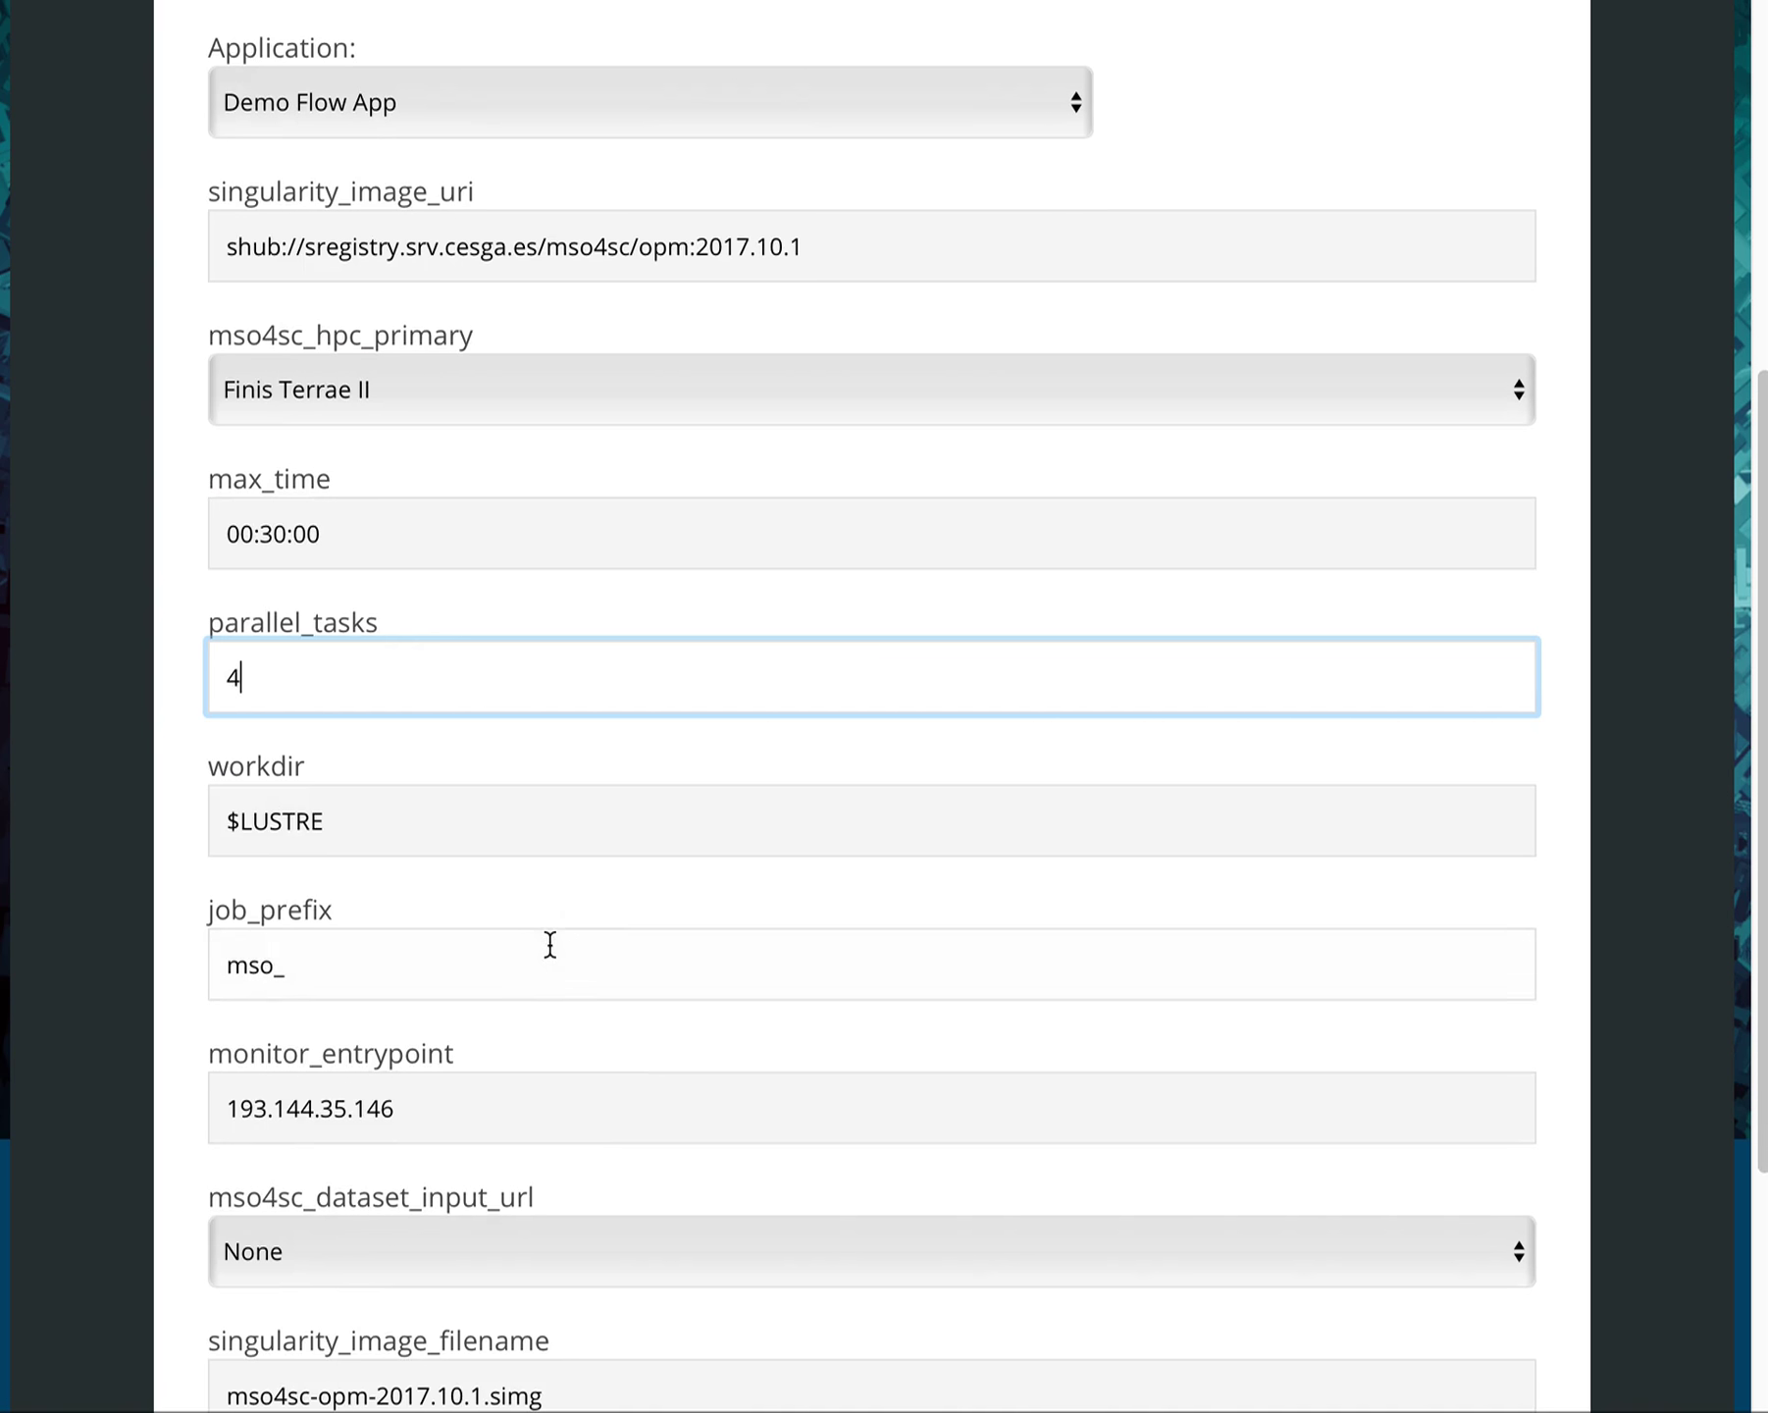
pyautogui.scroll(-1, 556, 939)
pyautogui.click(529, 1135)
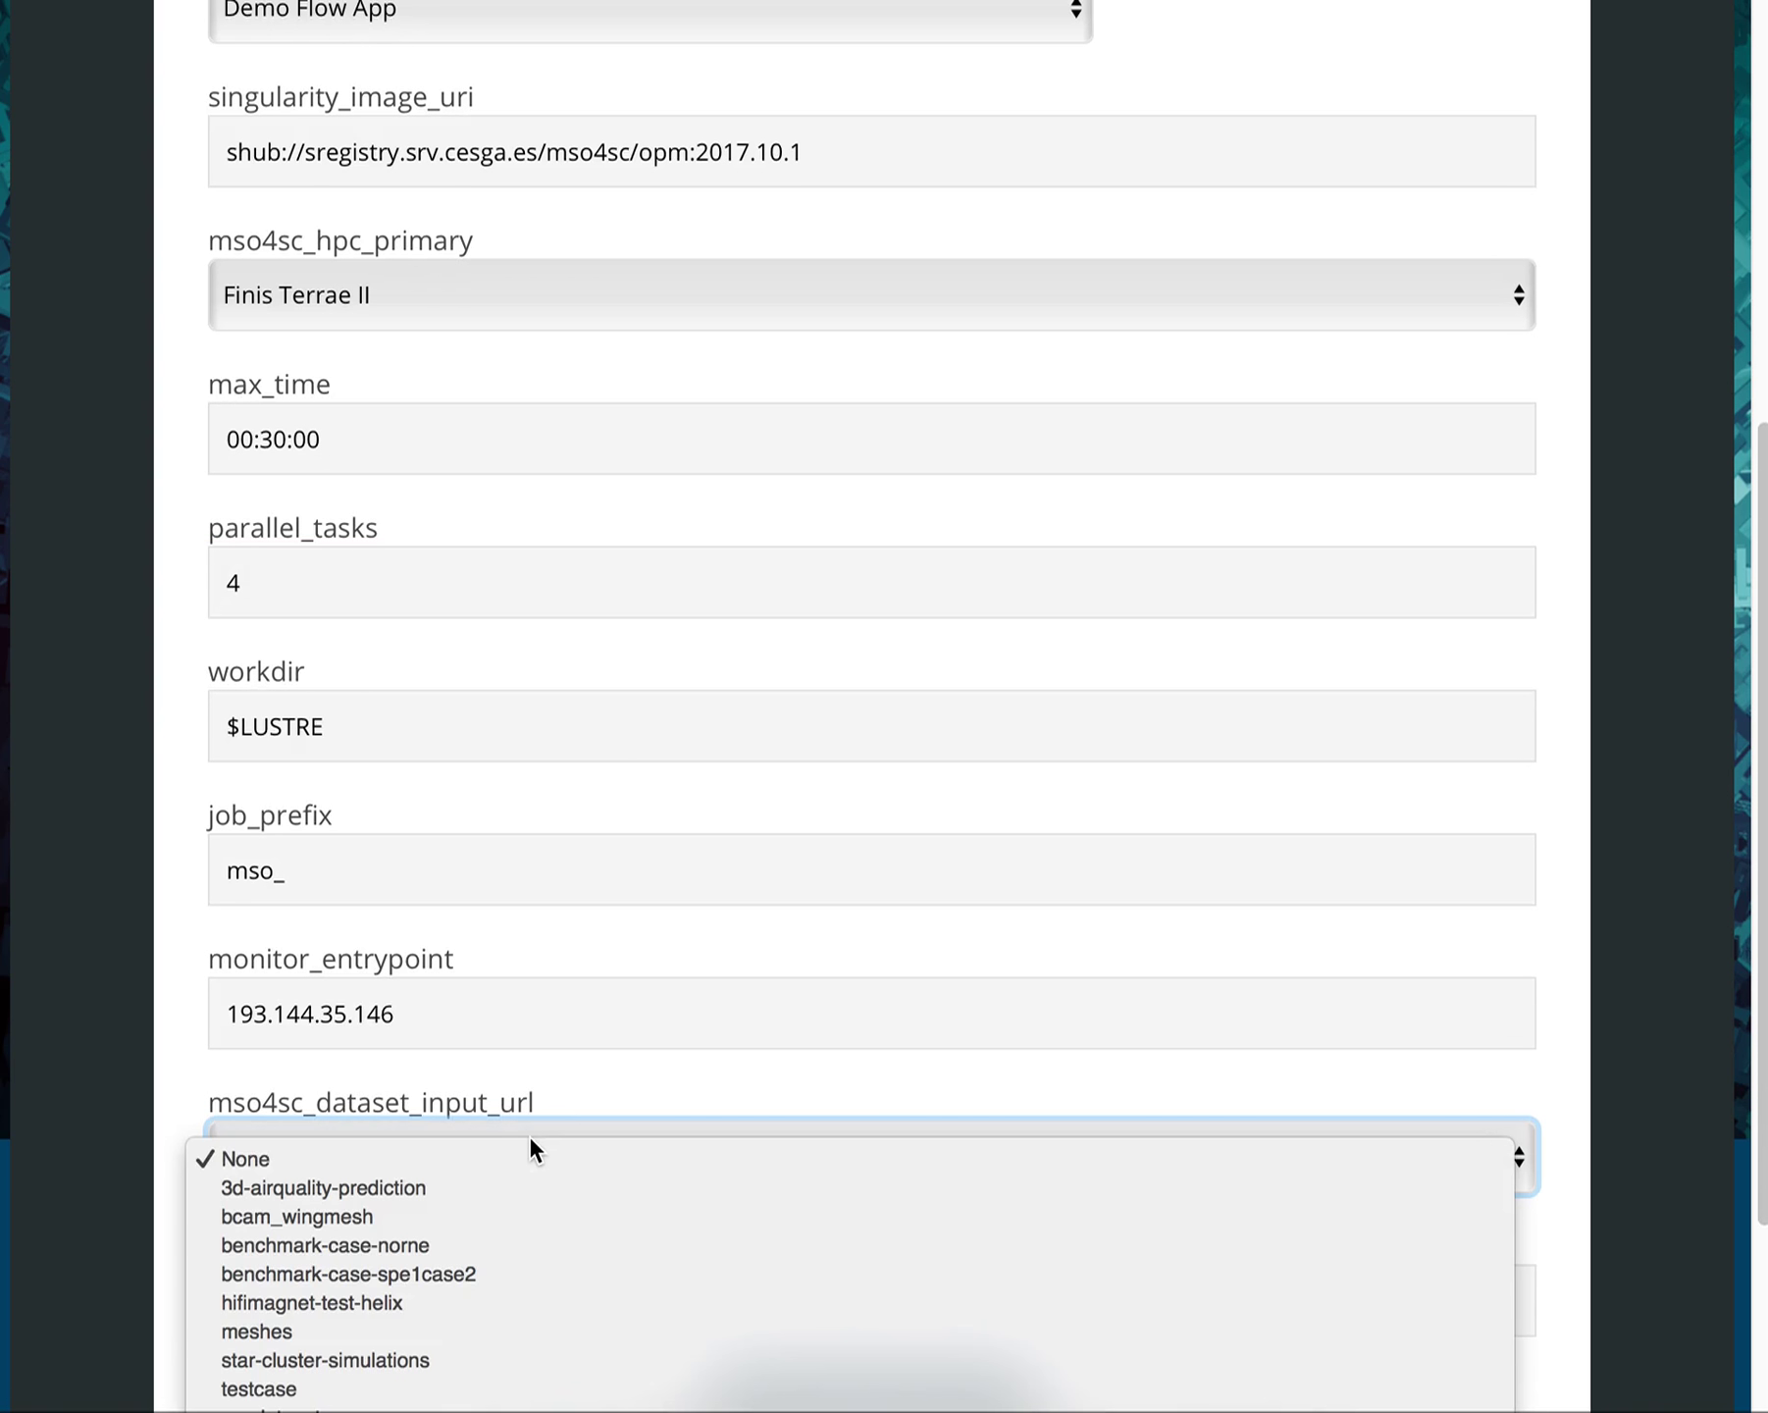
pyautogui.click(503, 1271)
pyautogui.scroll(-2, 785, 883)
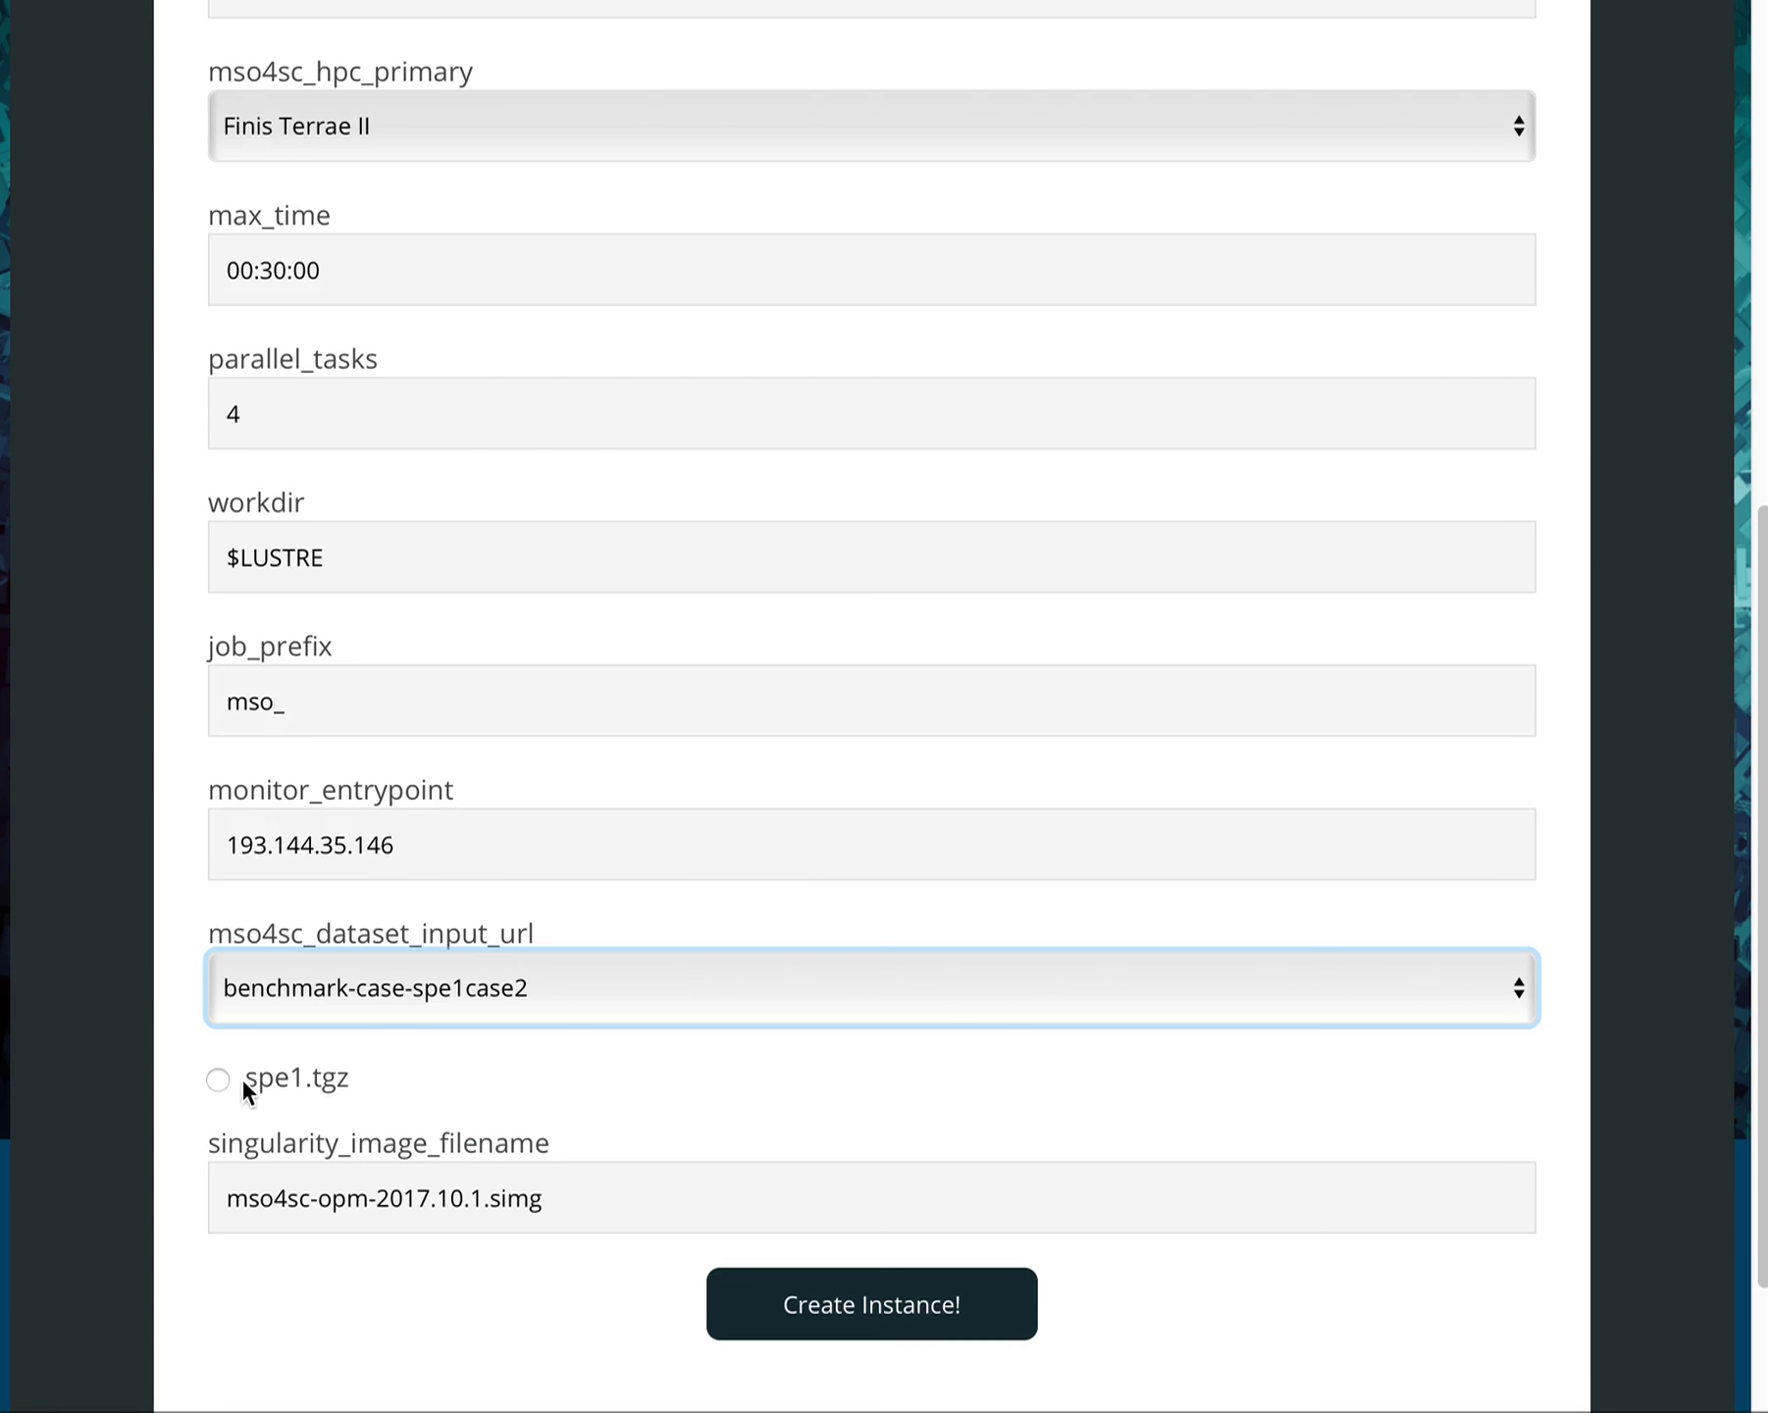
pyautogui.click(201, 1082)
pyautogui.scroll(-3, 1002, 1074)
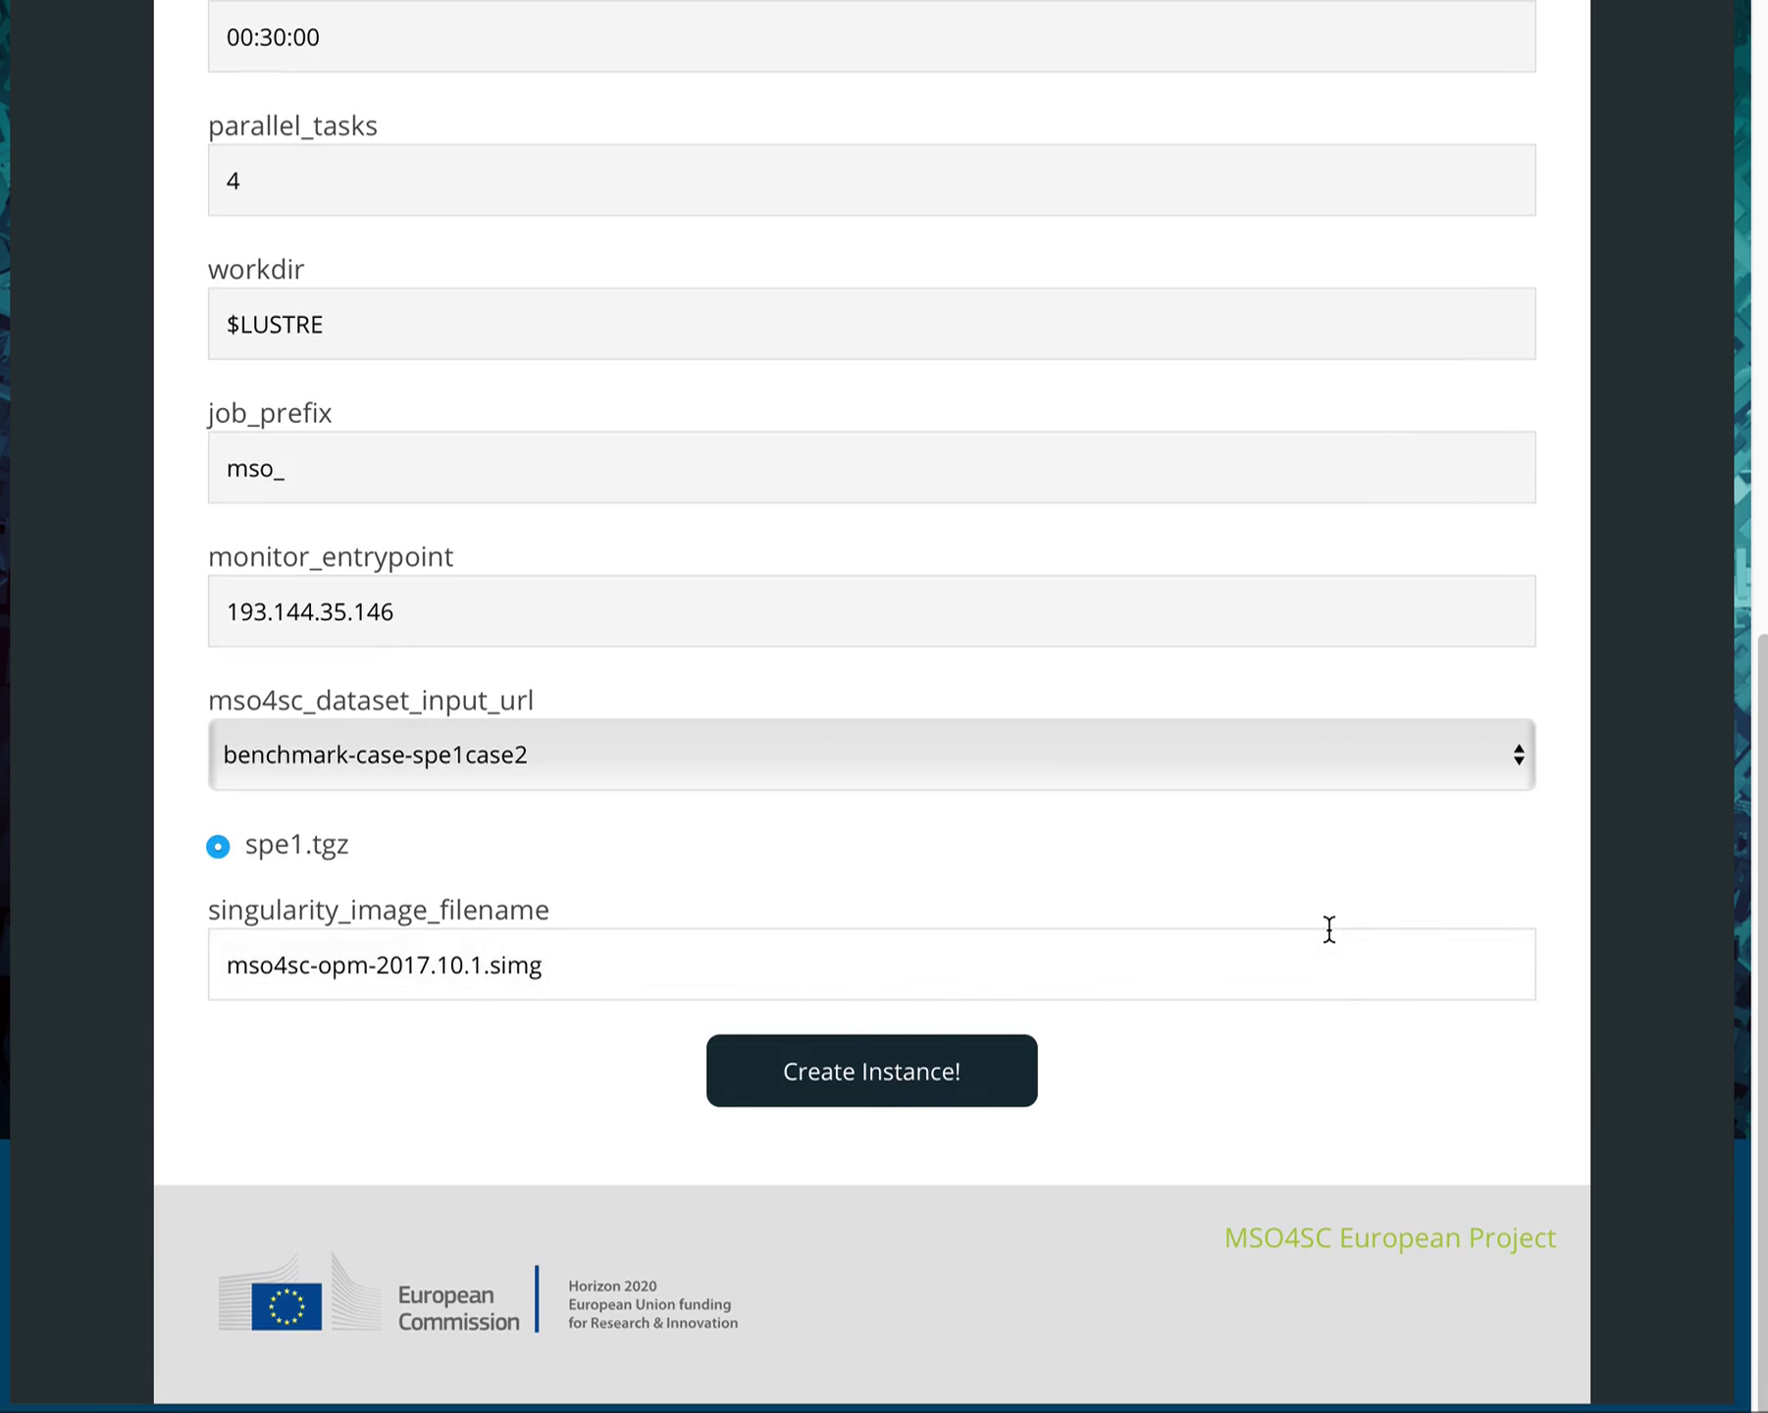
pyautogui.scroll(1, 1236, 790)
pyautogui.click(1139, 513)
pyautogui.press('Return')
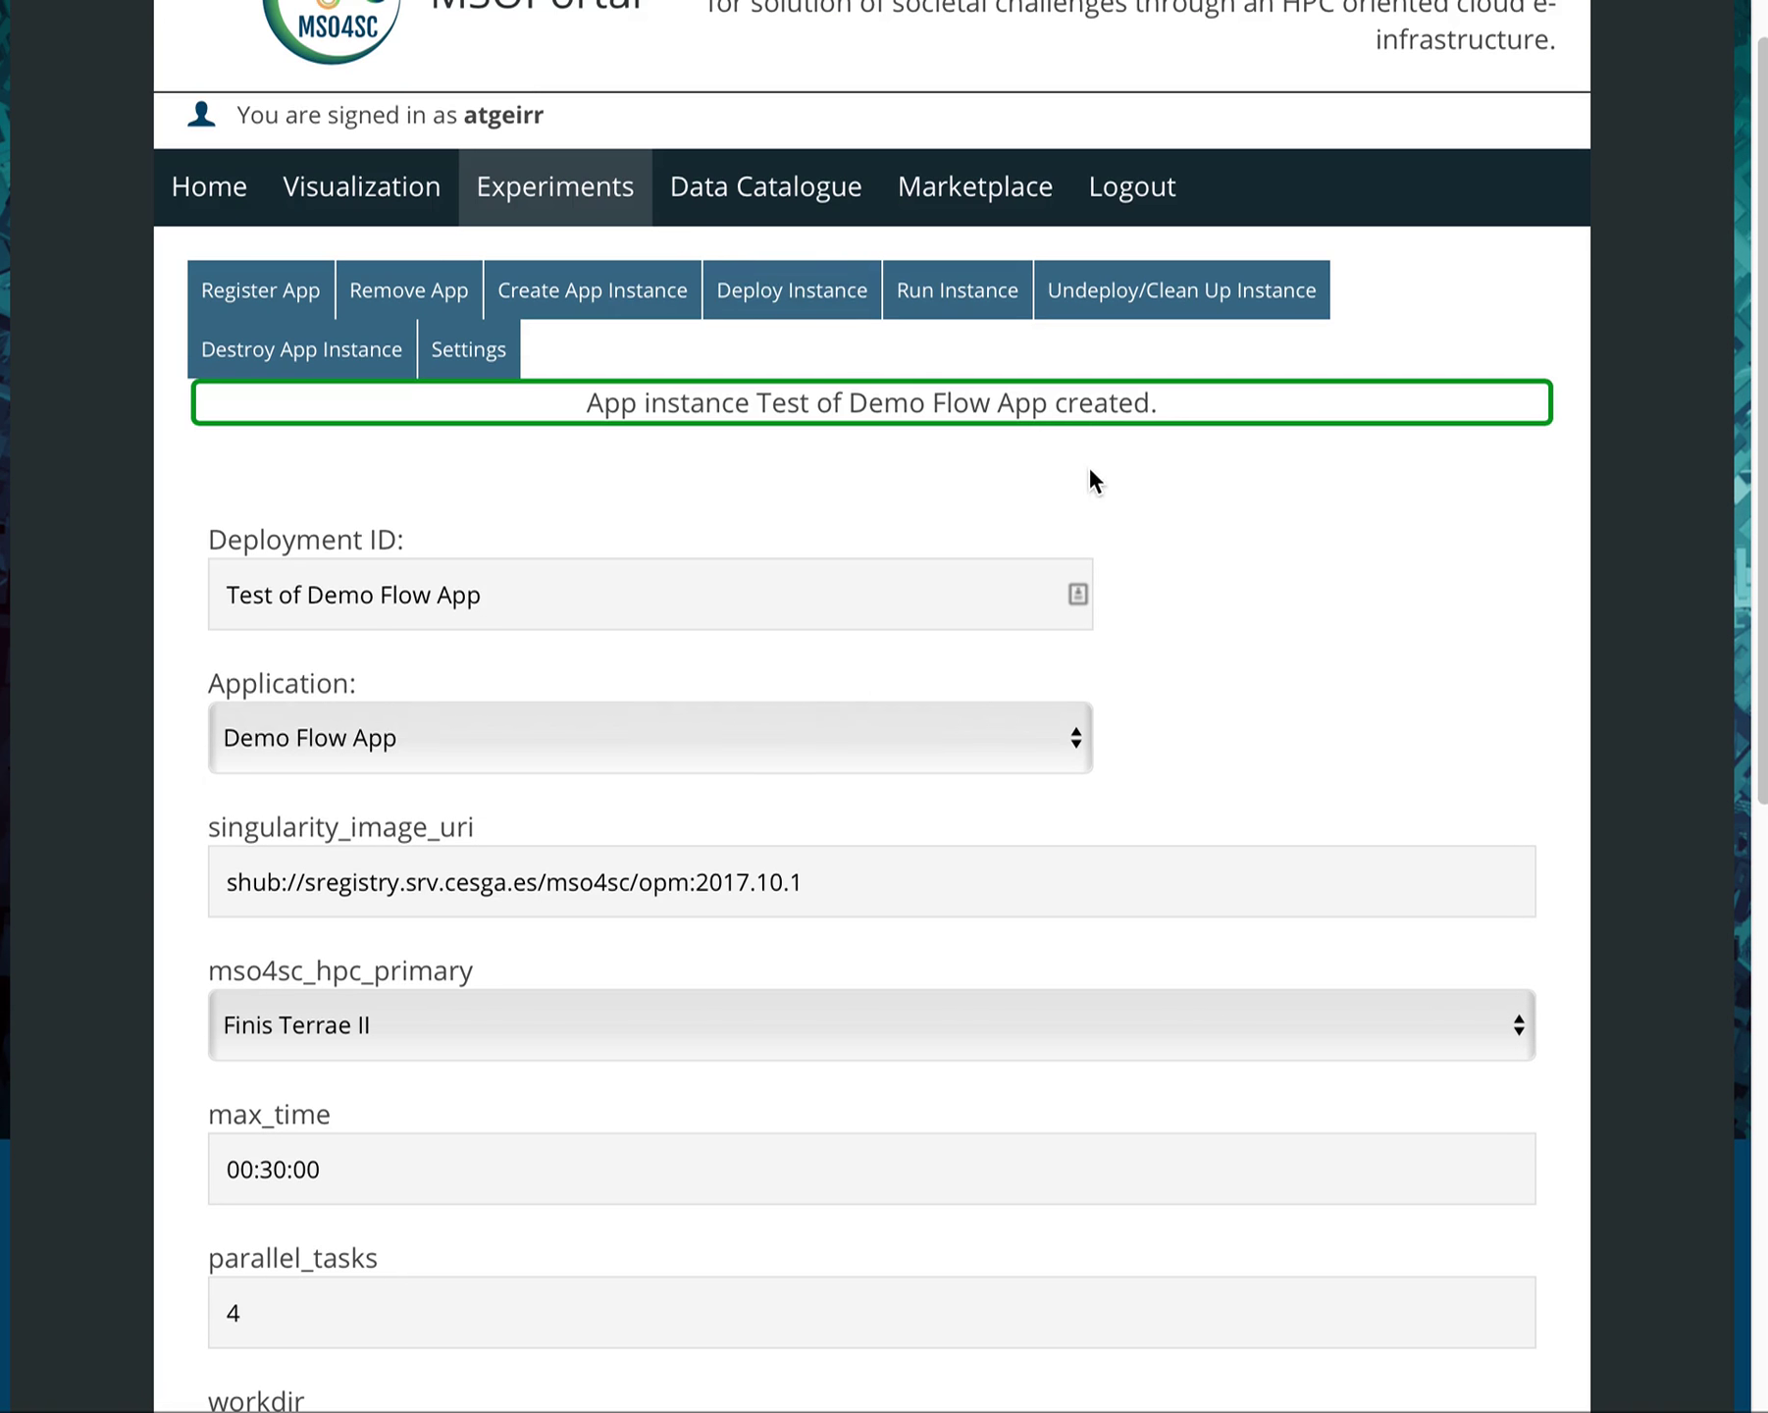
# Step: Deploy the Test of Demo Flow App instance and follow its install workflow log
pyautogui.click(758, 292)
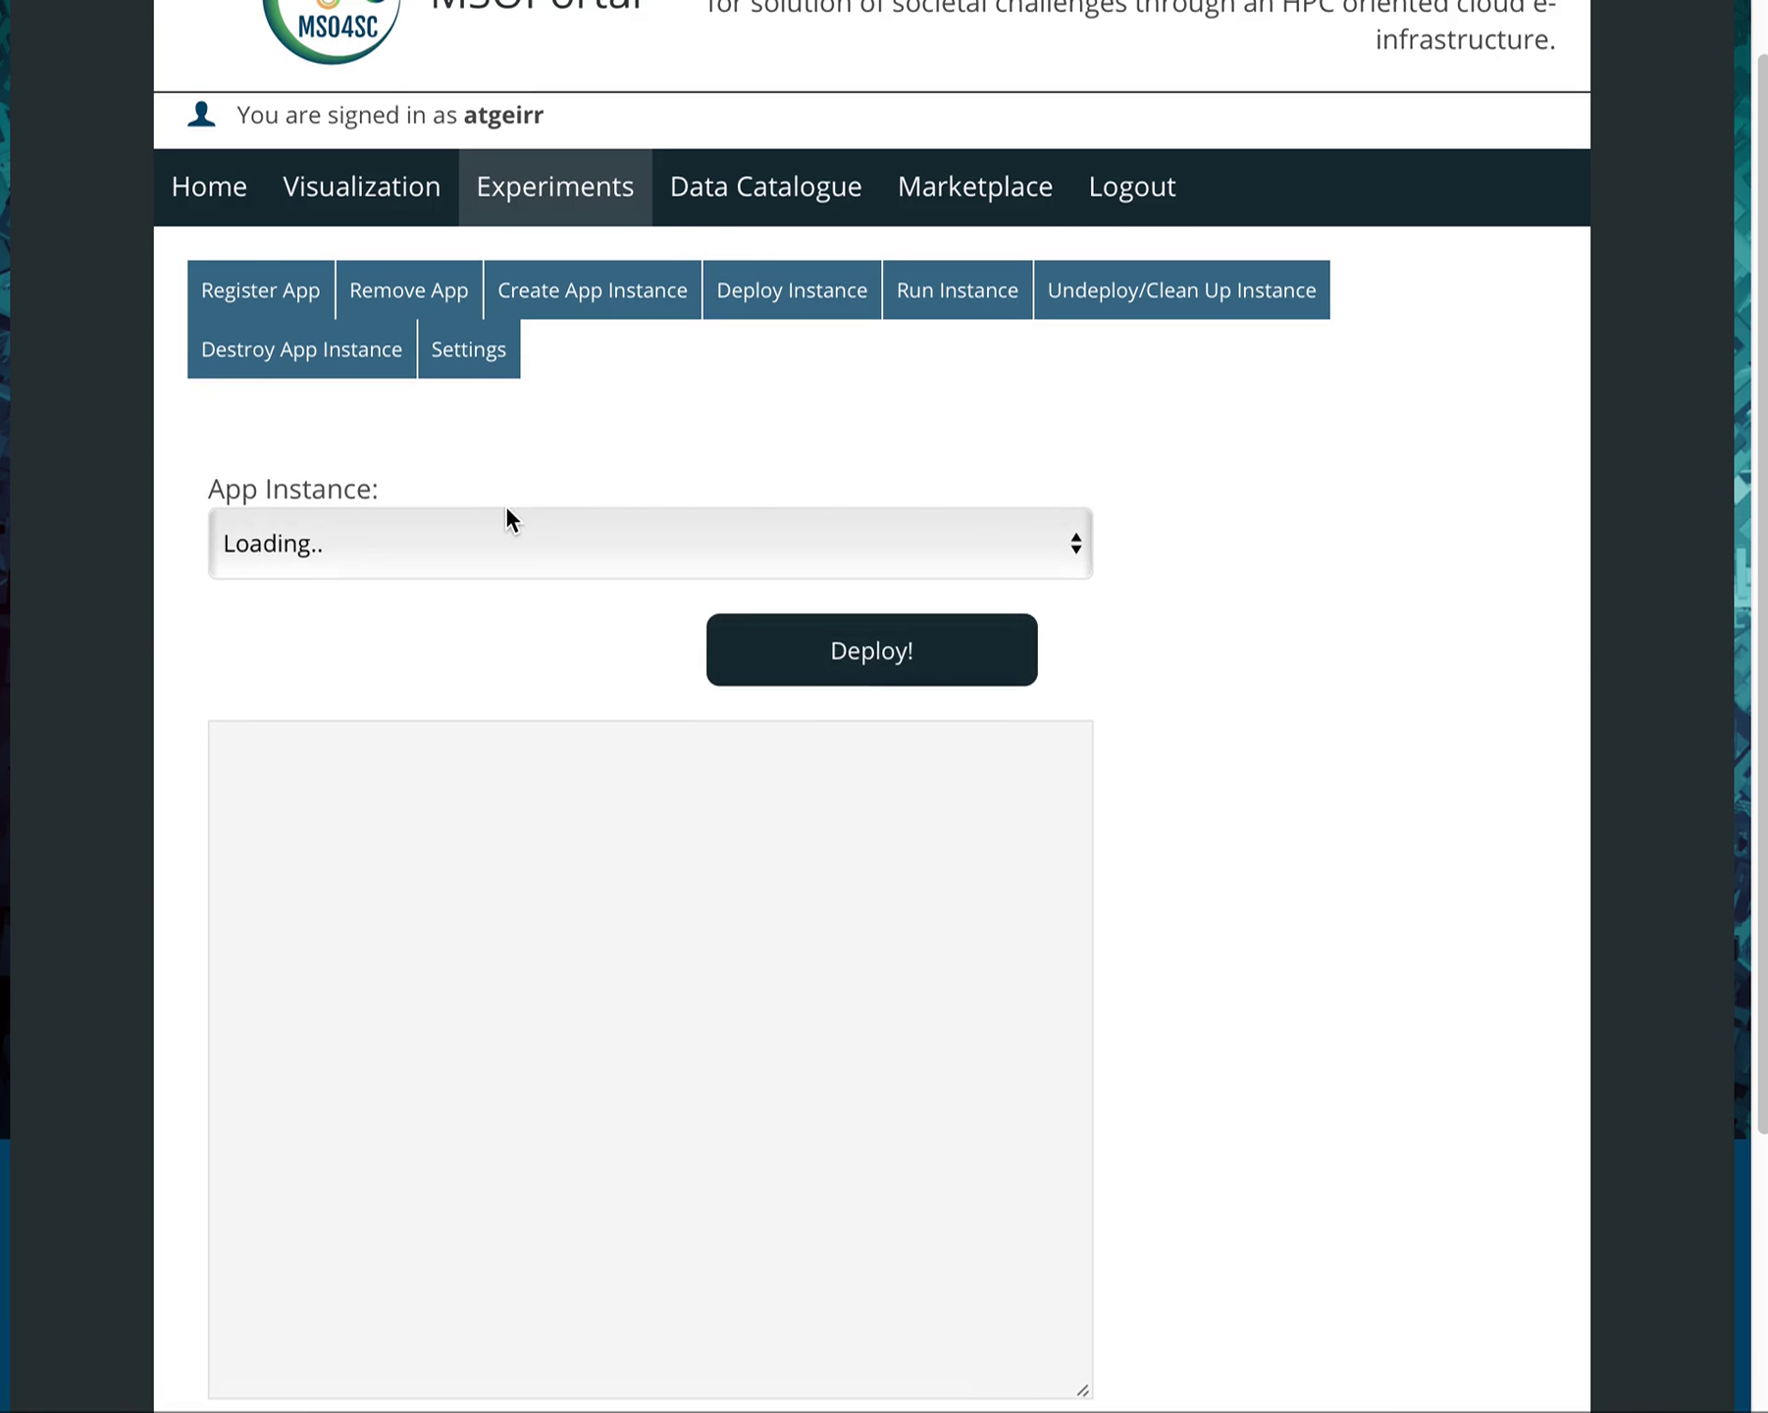
pyautogui.click(484, 540)
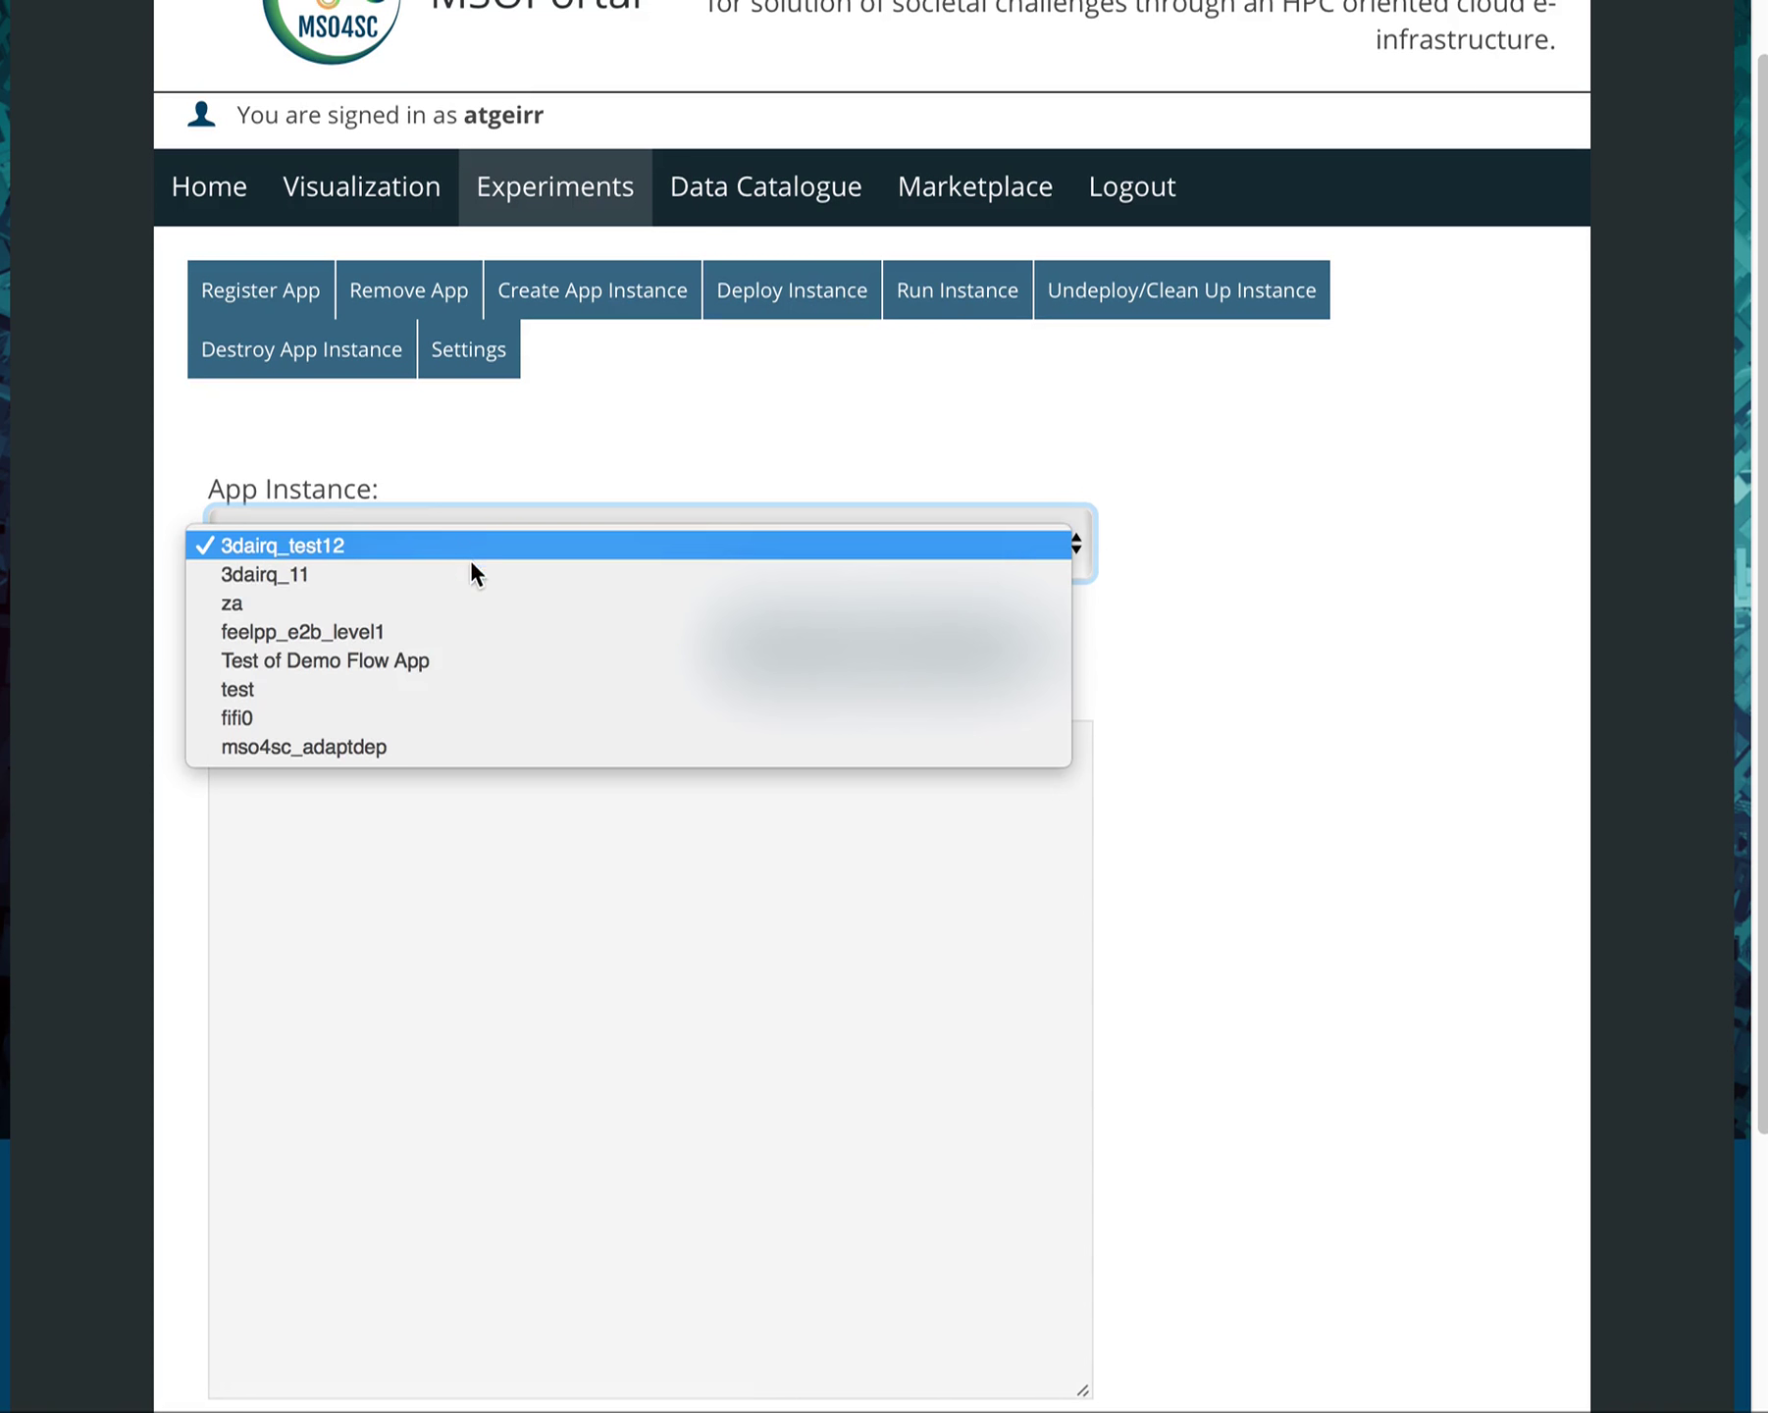
pyautogui.click(443, 659)
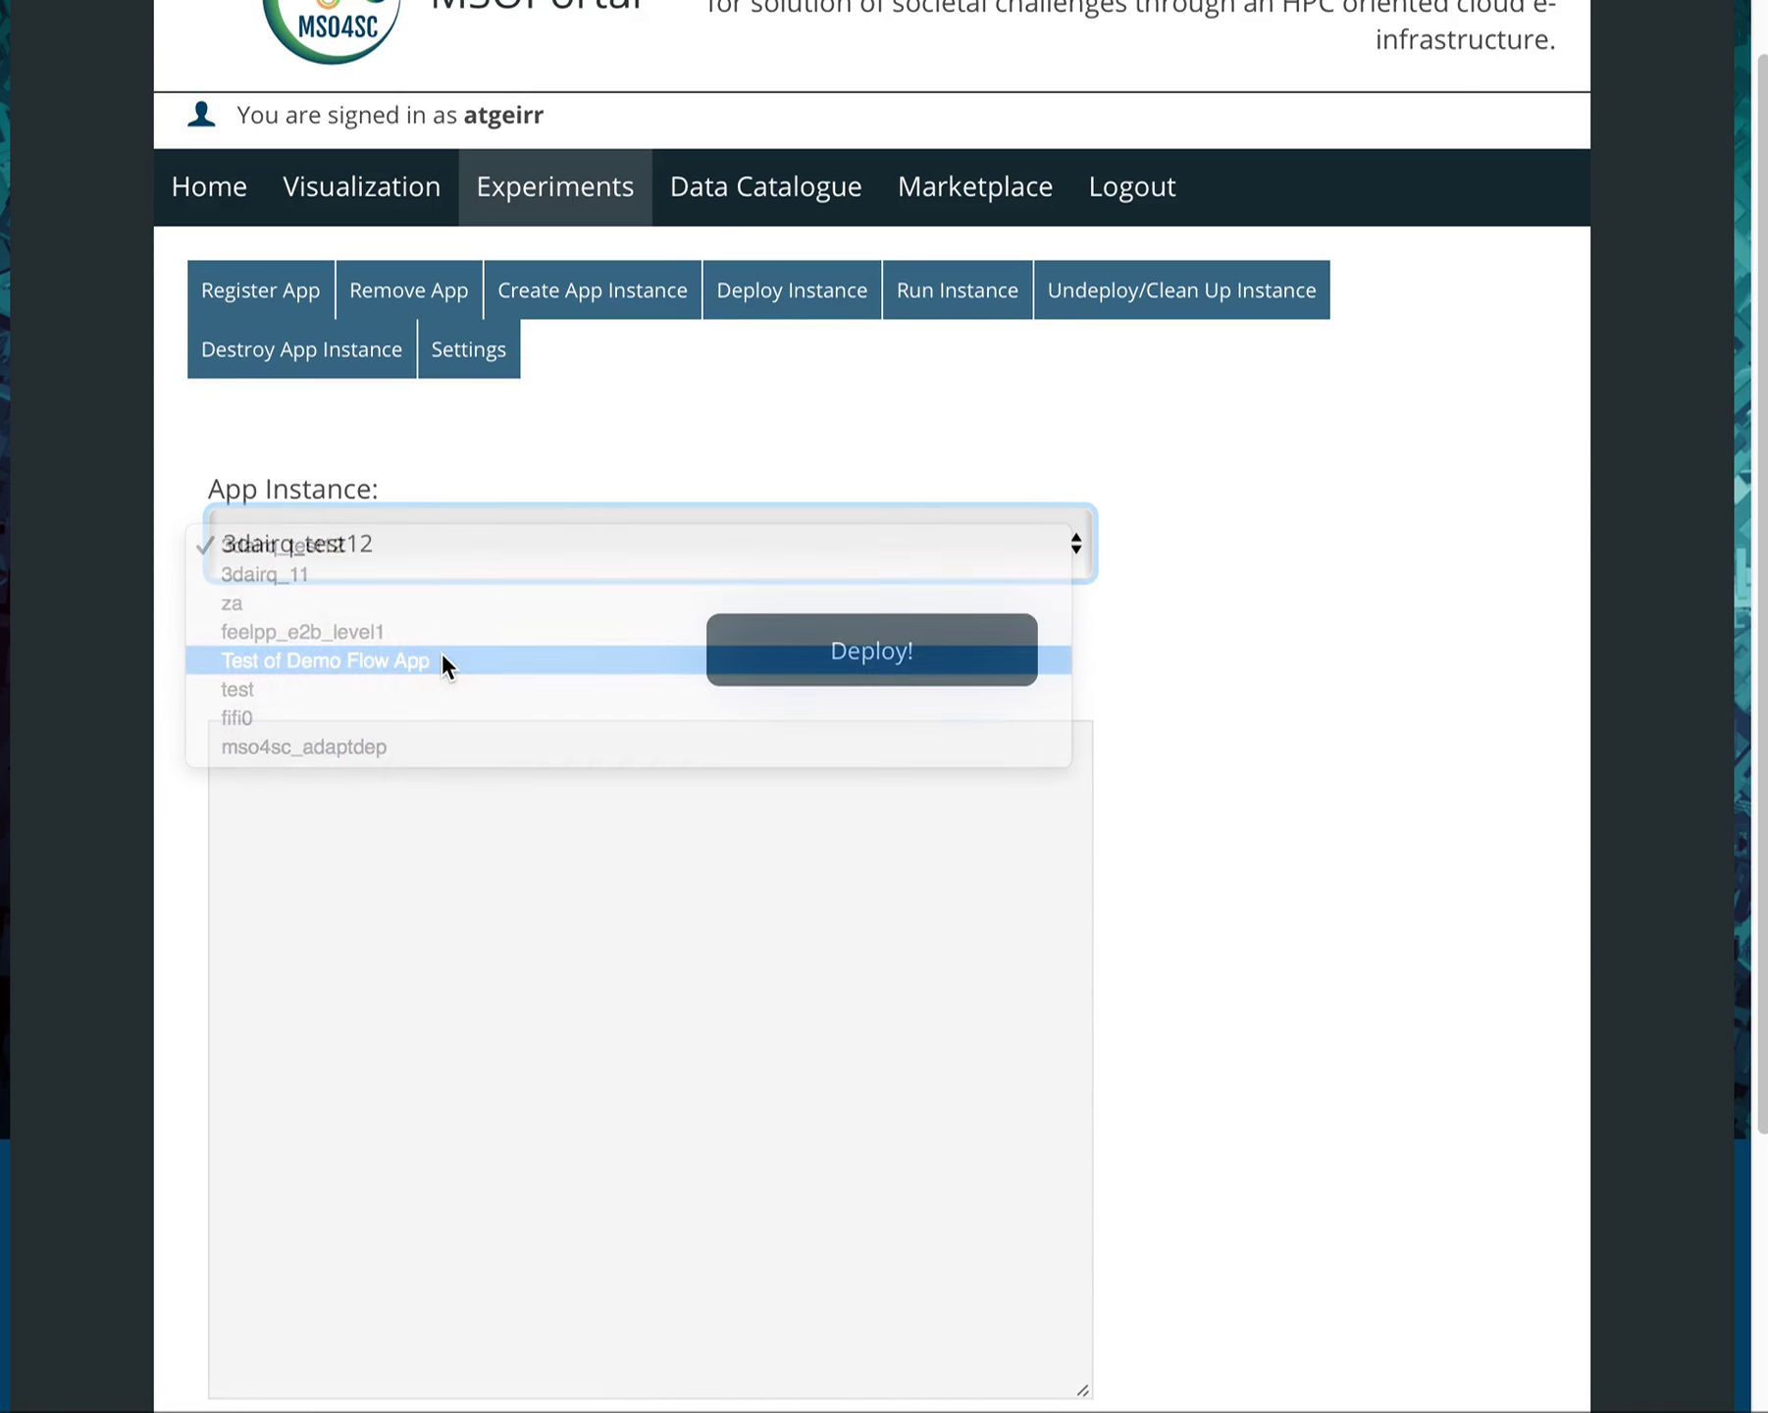
pyautogui.click(834, 670)
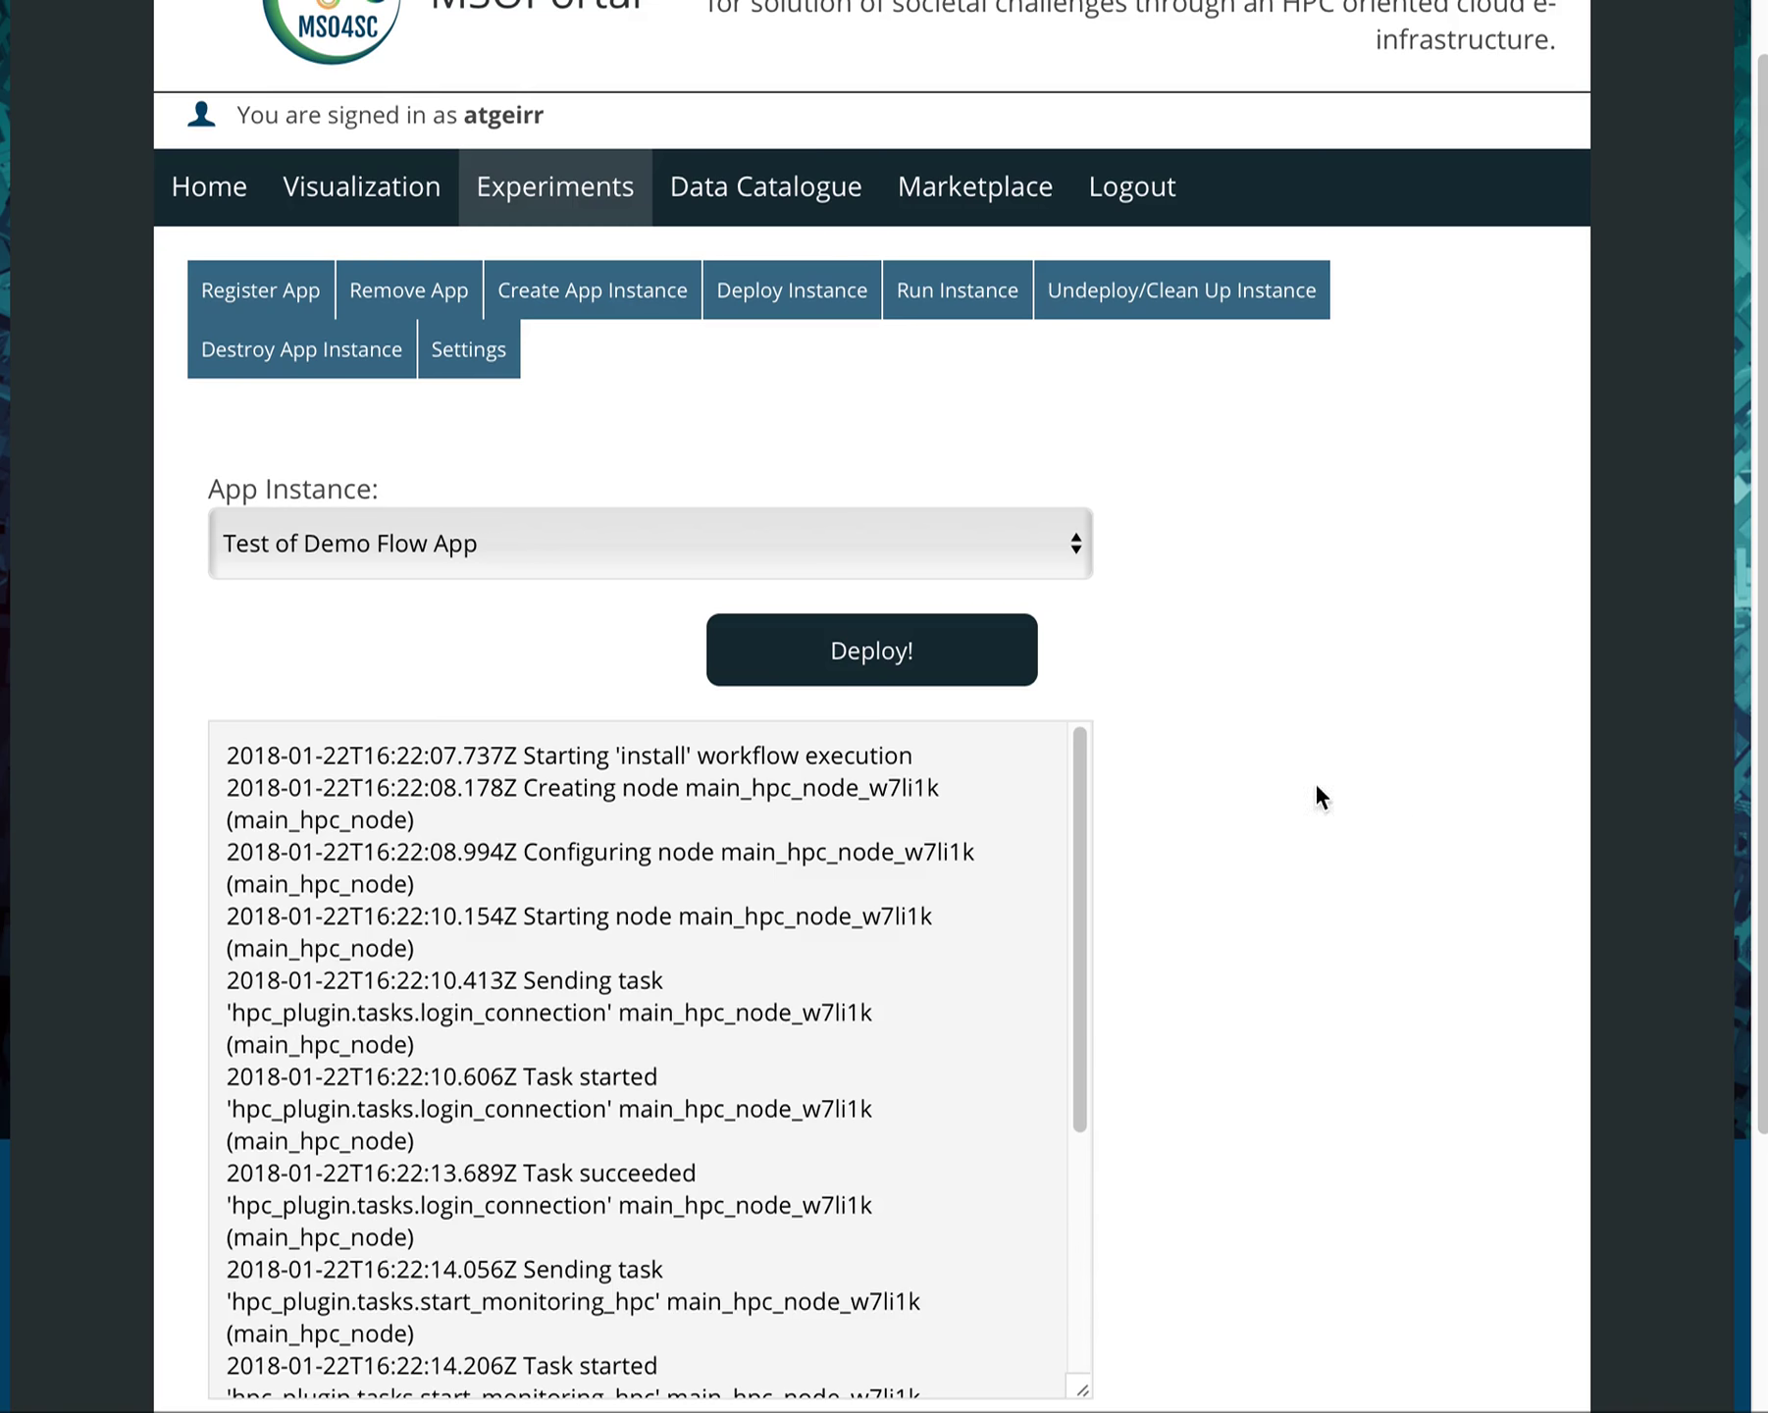
pyautogui.moveTo(1076, 836); pyautogui.dragTo(1077, 1177)
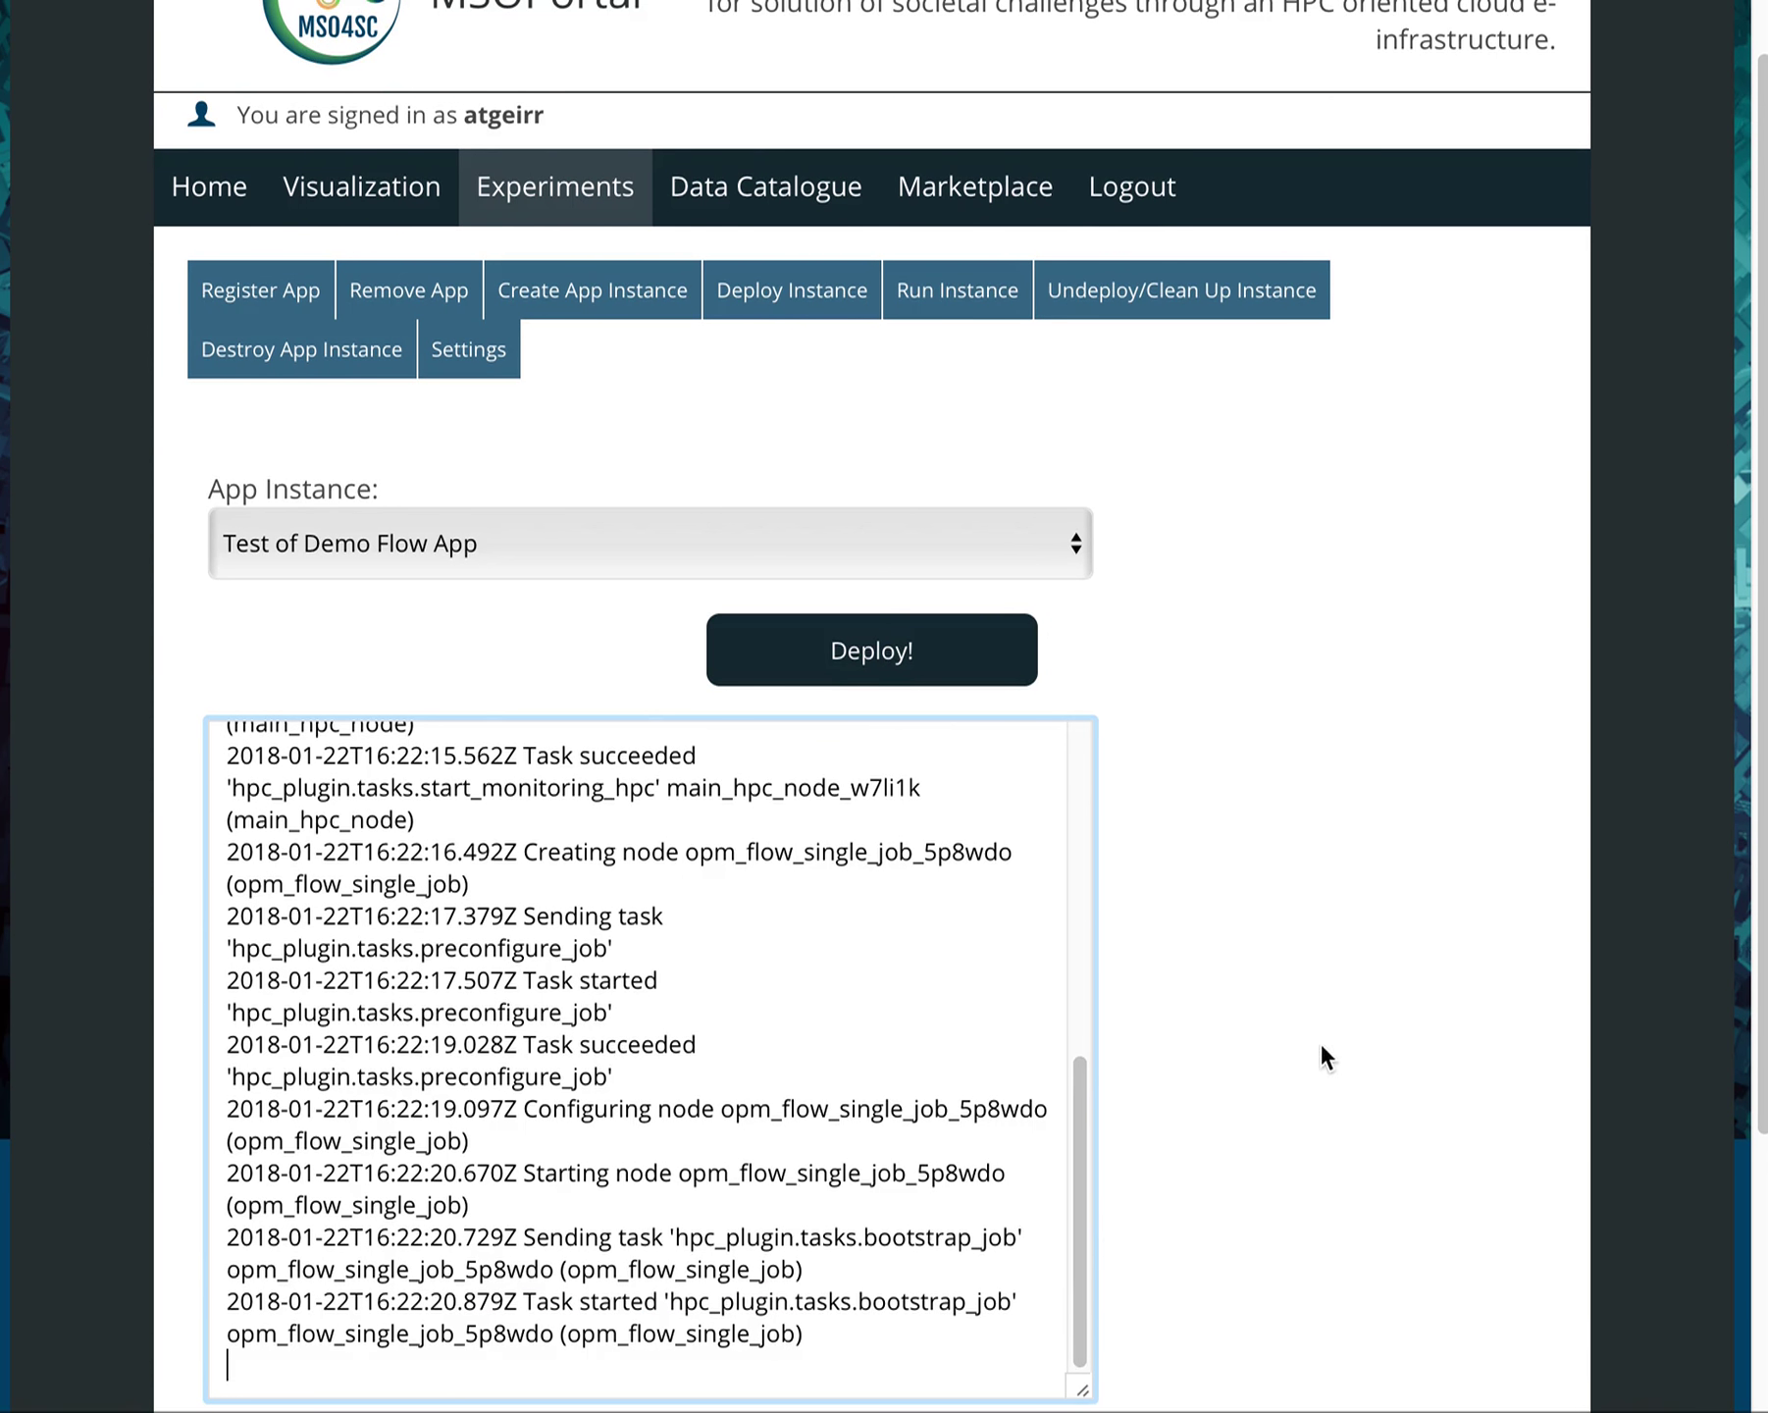
pyautogui.scroll(-1, 1318, 1041)
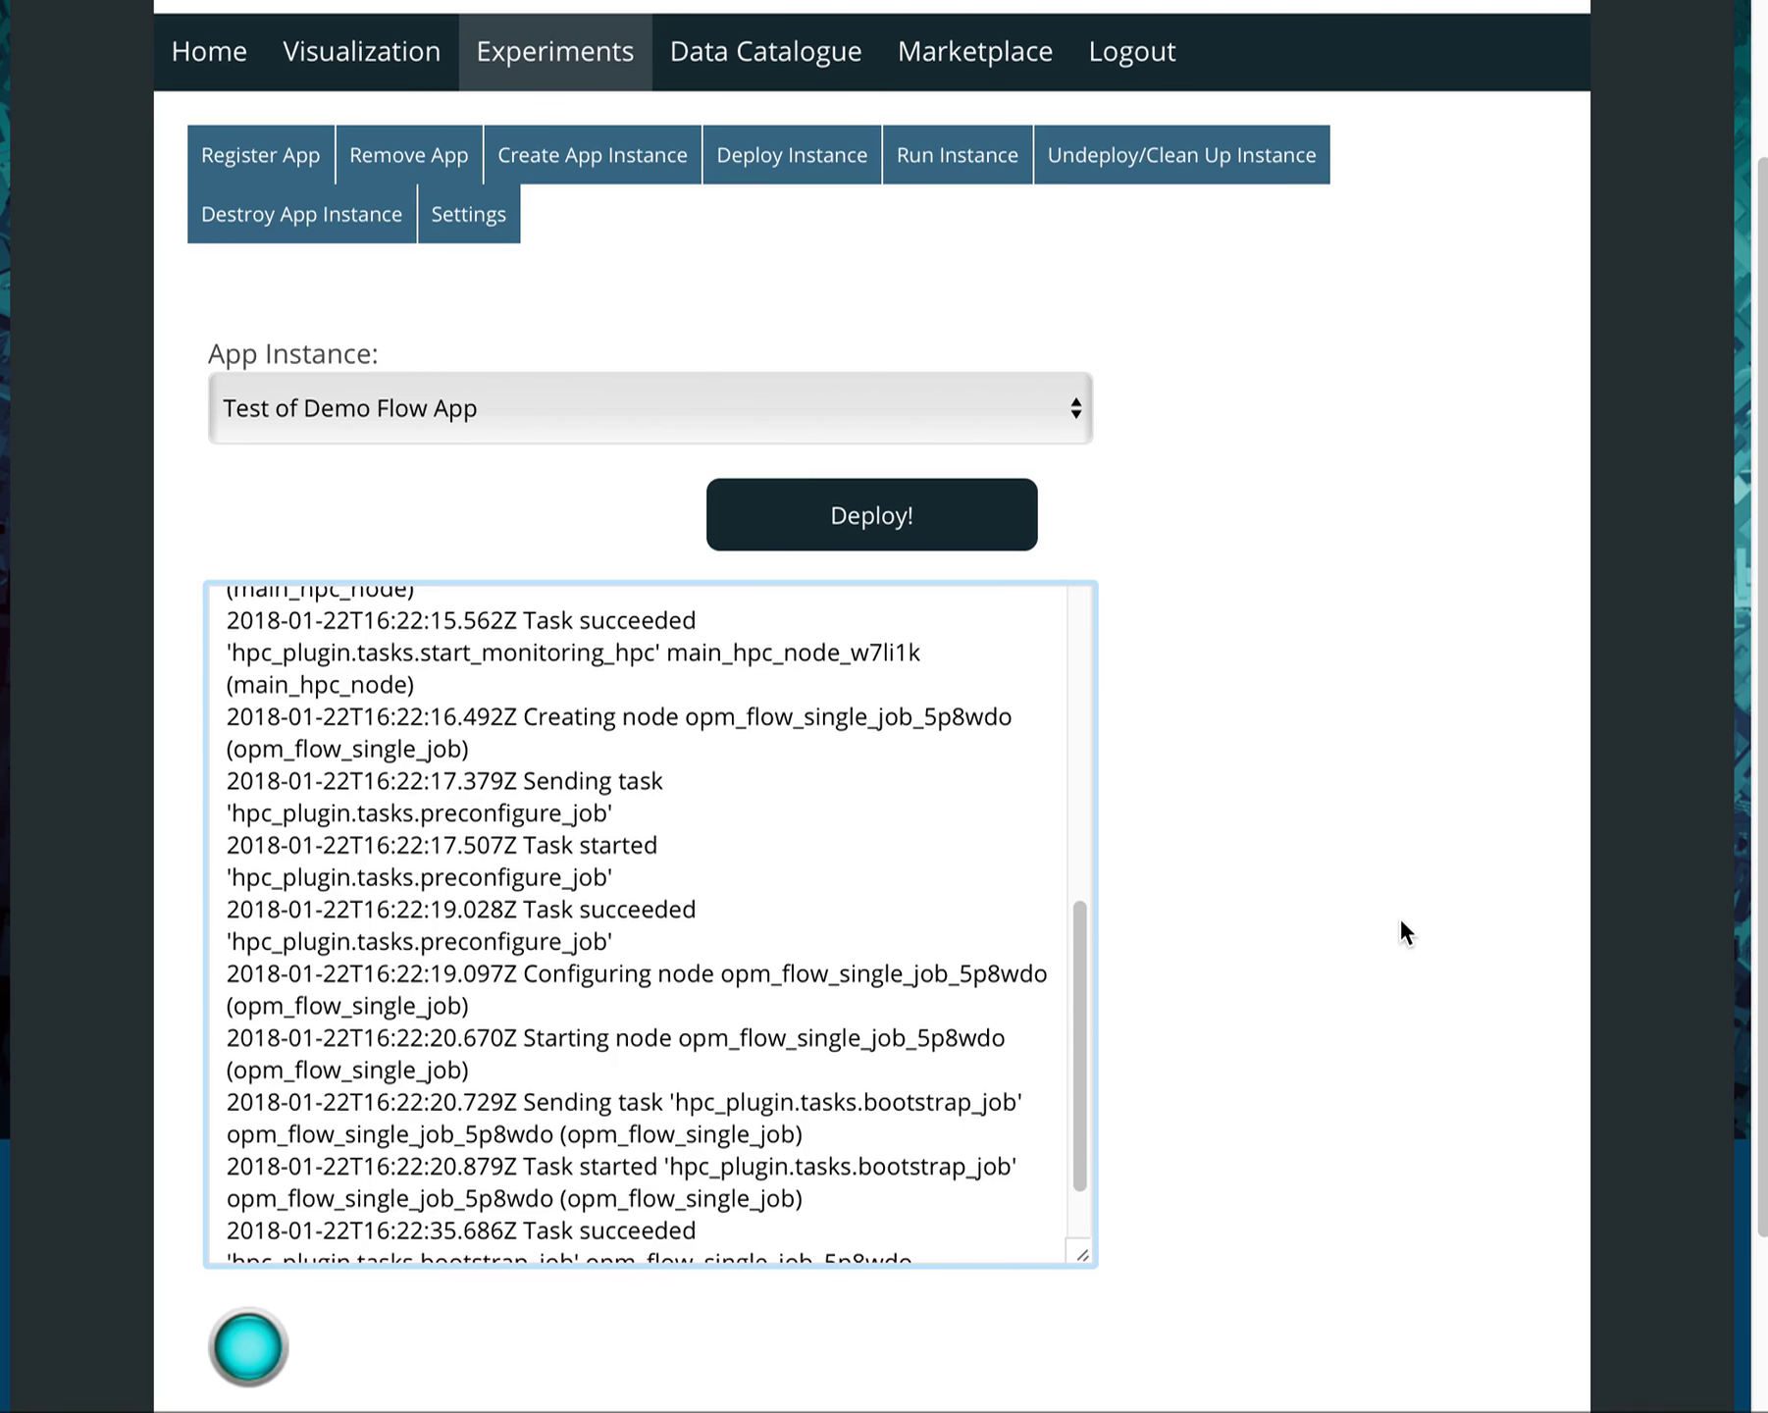
pyautogui.moveTo(1083, 1011); pyautogui.dragTo(1072, 1107)
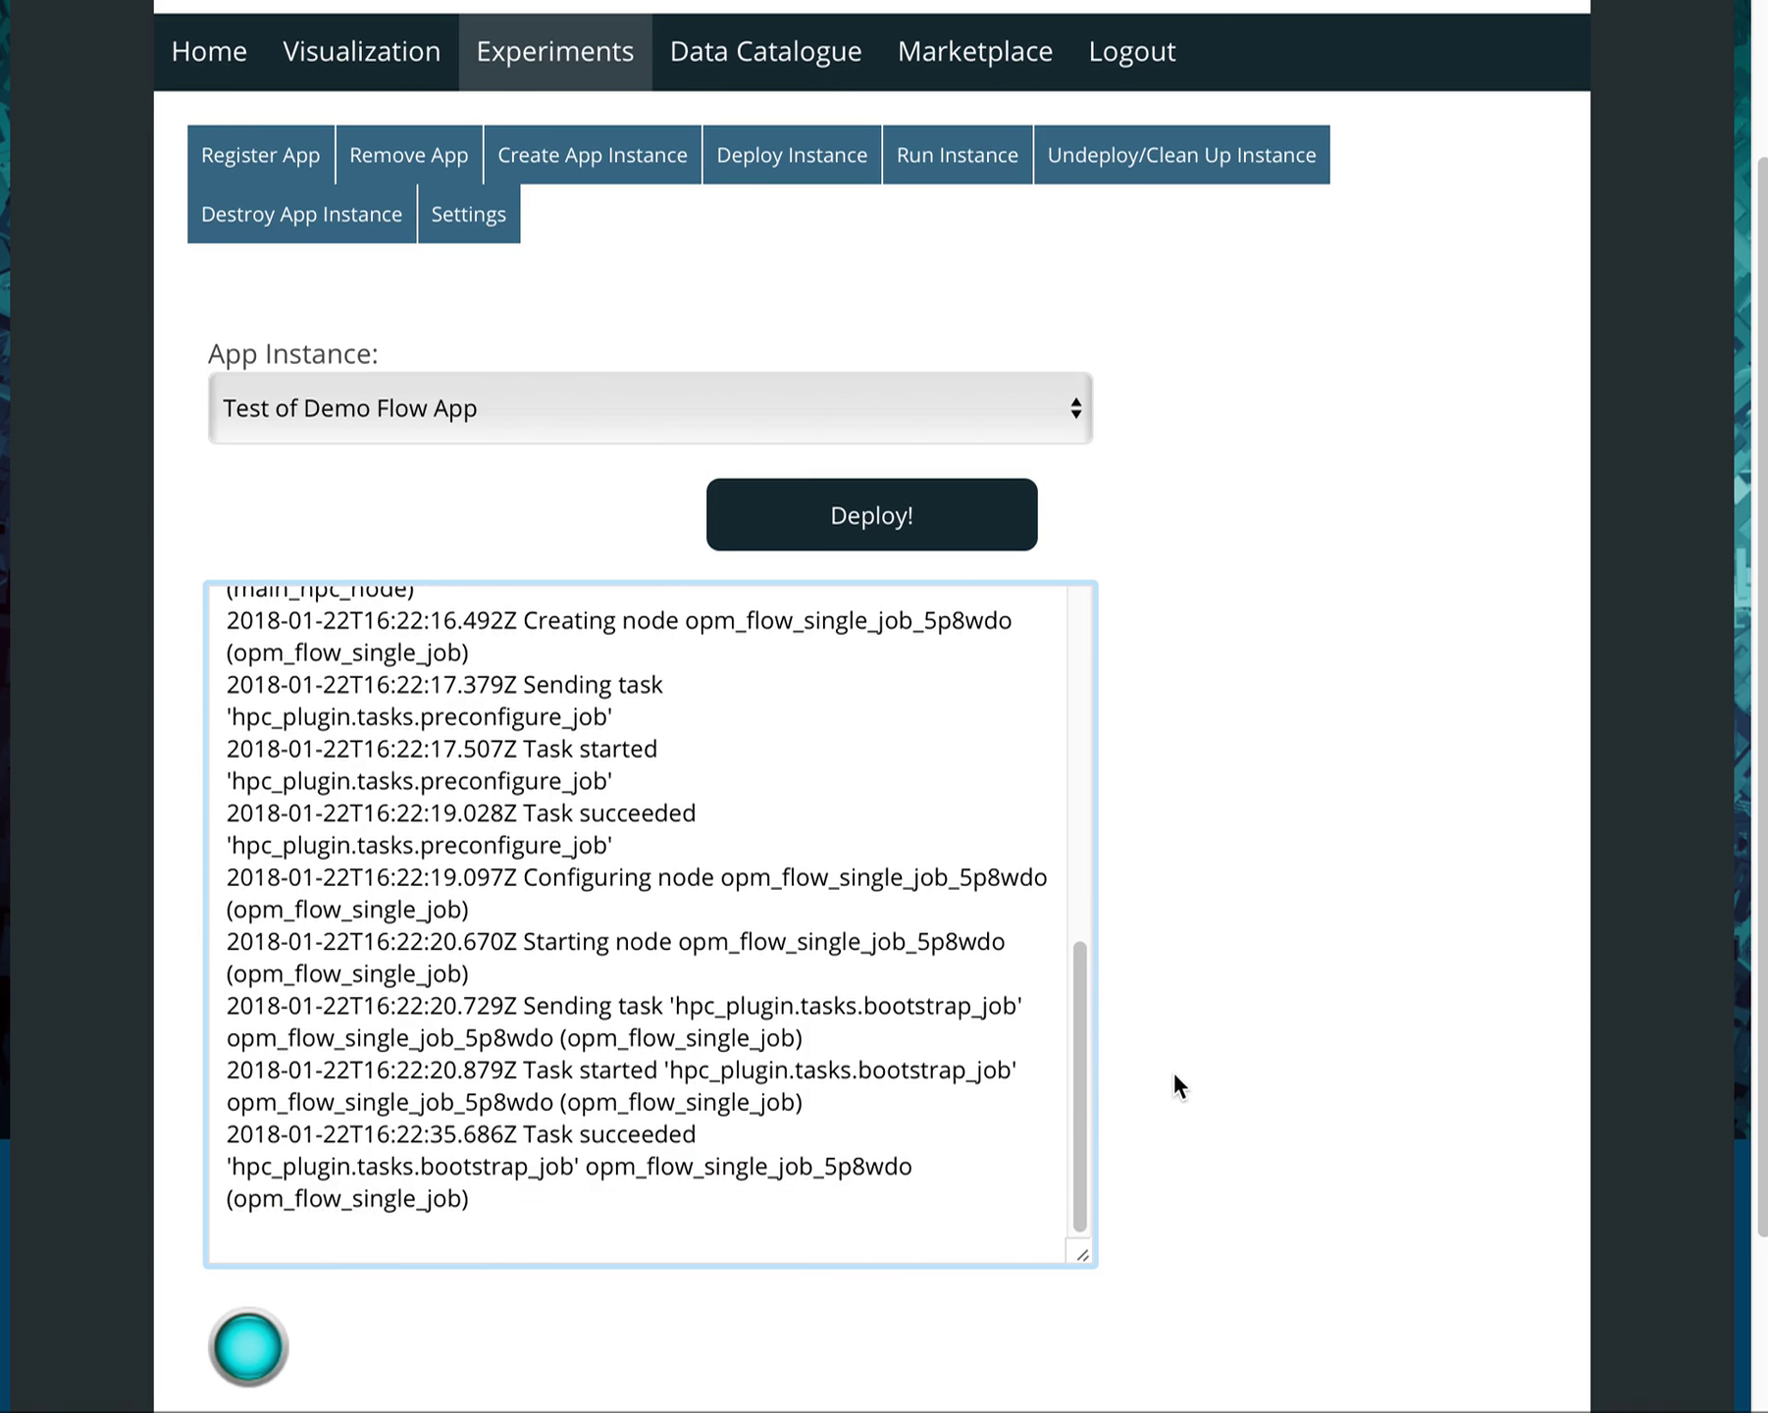
# Step: Run the Test of Demo Flow App instance and check its run_jobs workflow log
pyautogui.scroll(2, 1340, 804)
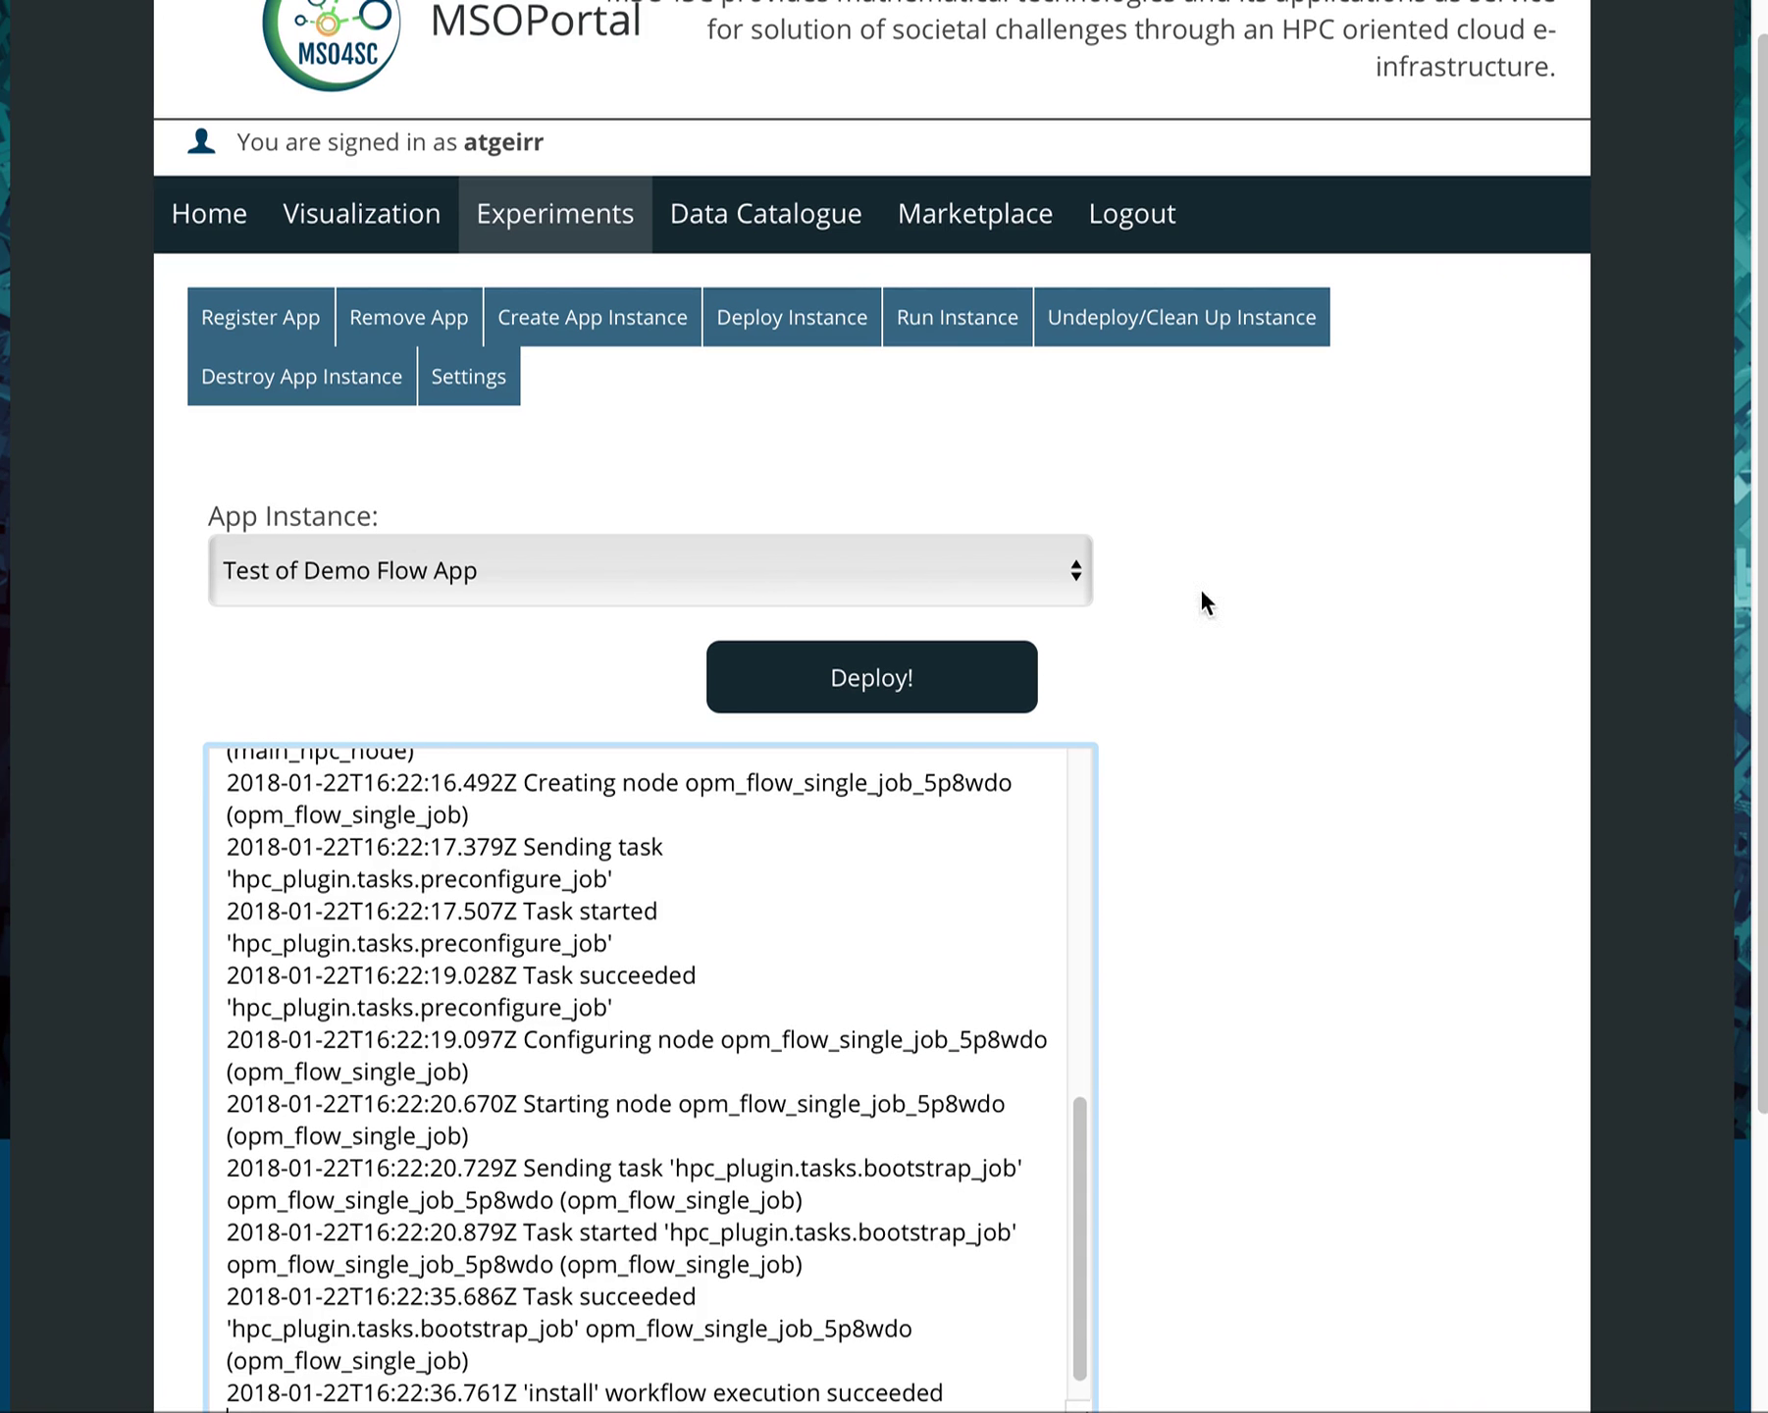
pyautogui.click(935, 336)
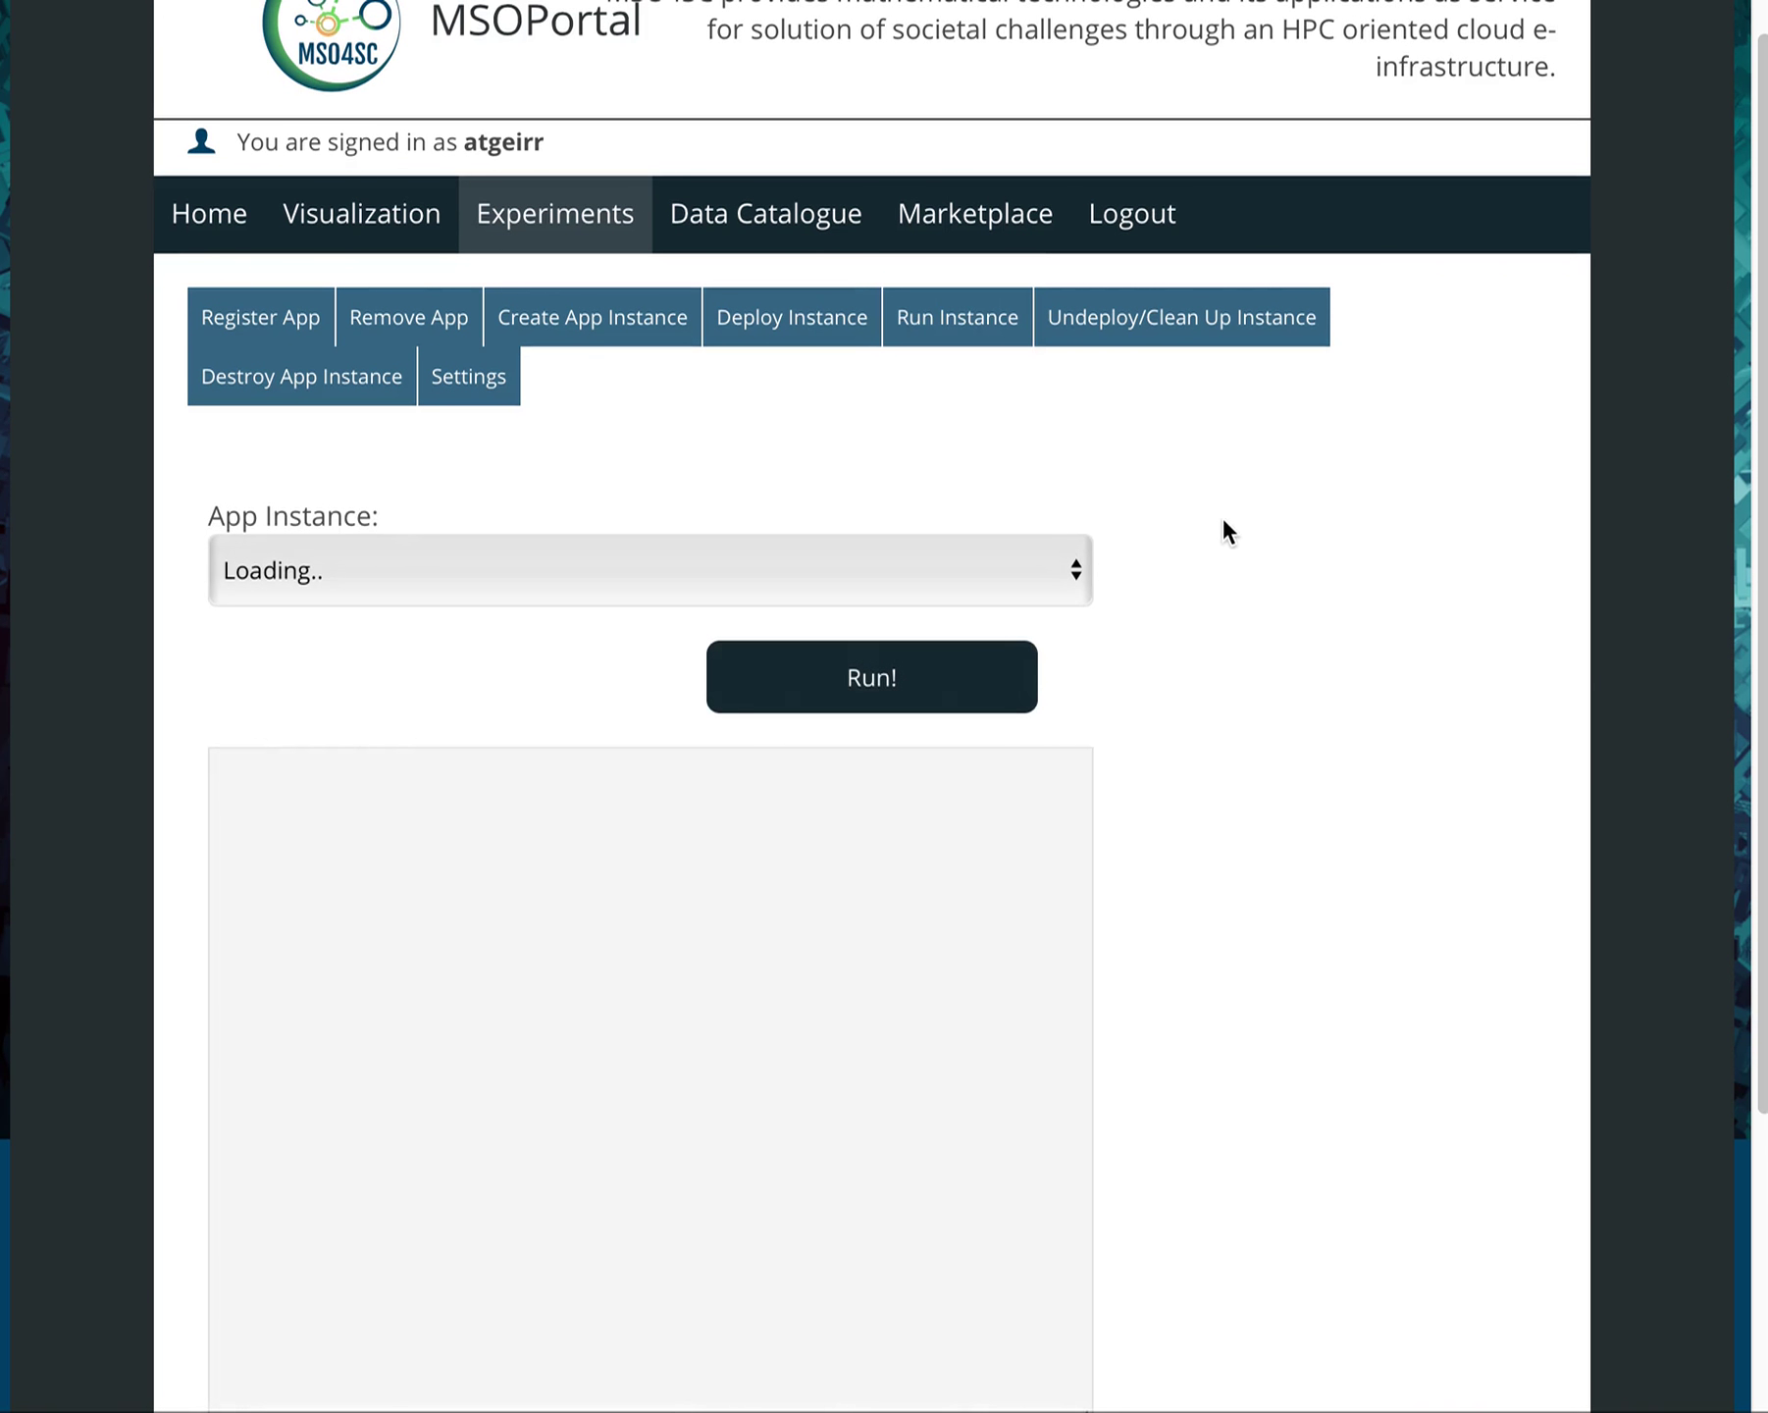
pyautogui.click(824, 570)
pyautogui.click(760, 688)
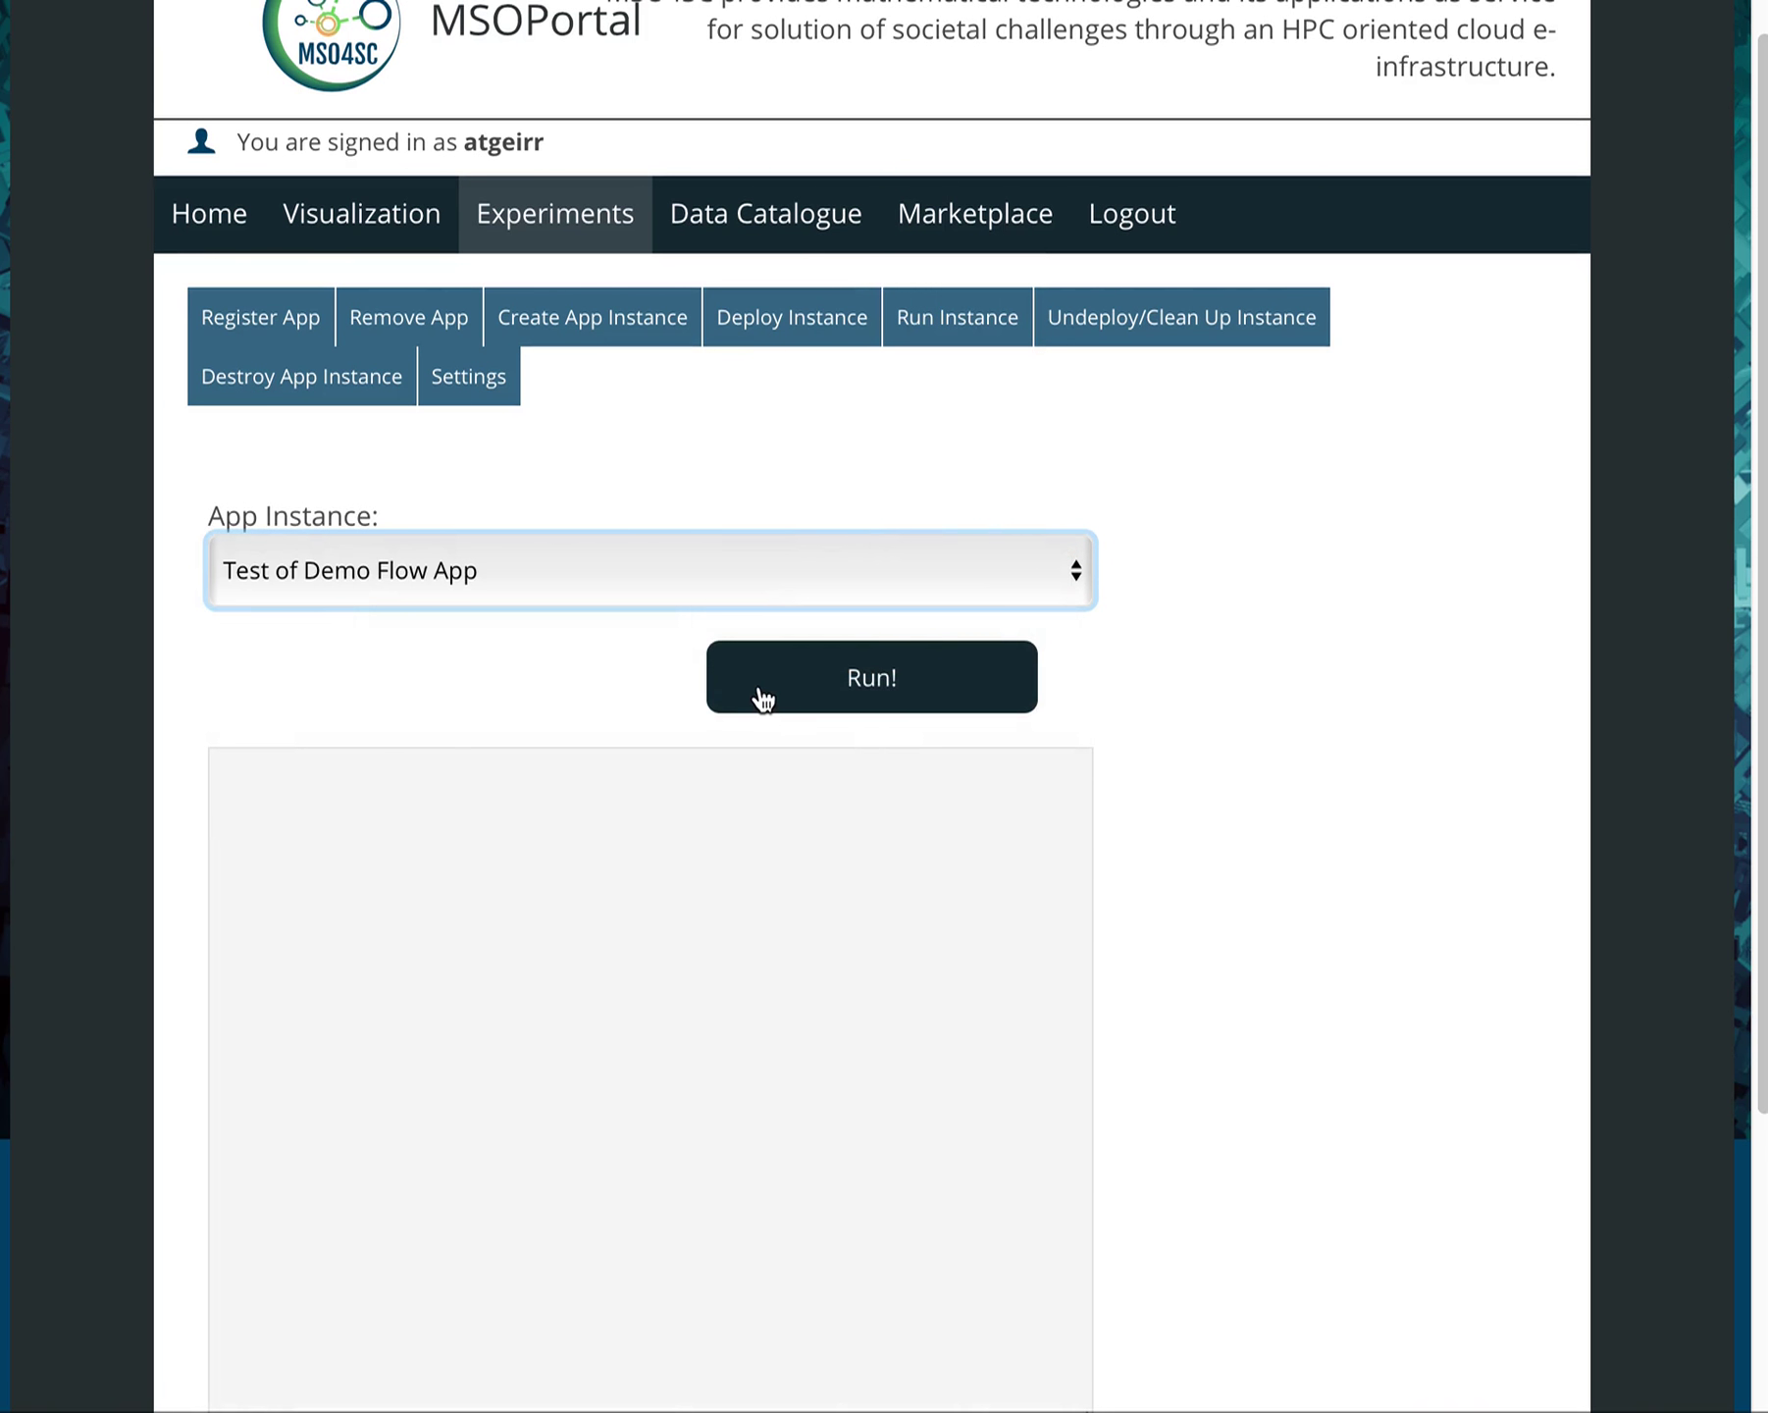
pyautogui.click(883, 682)
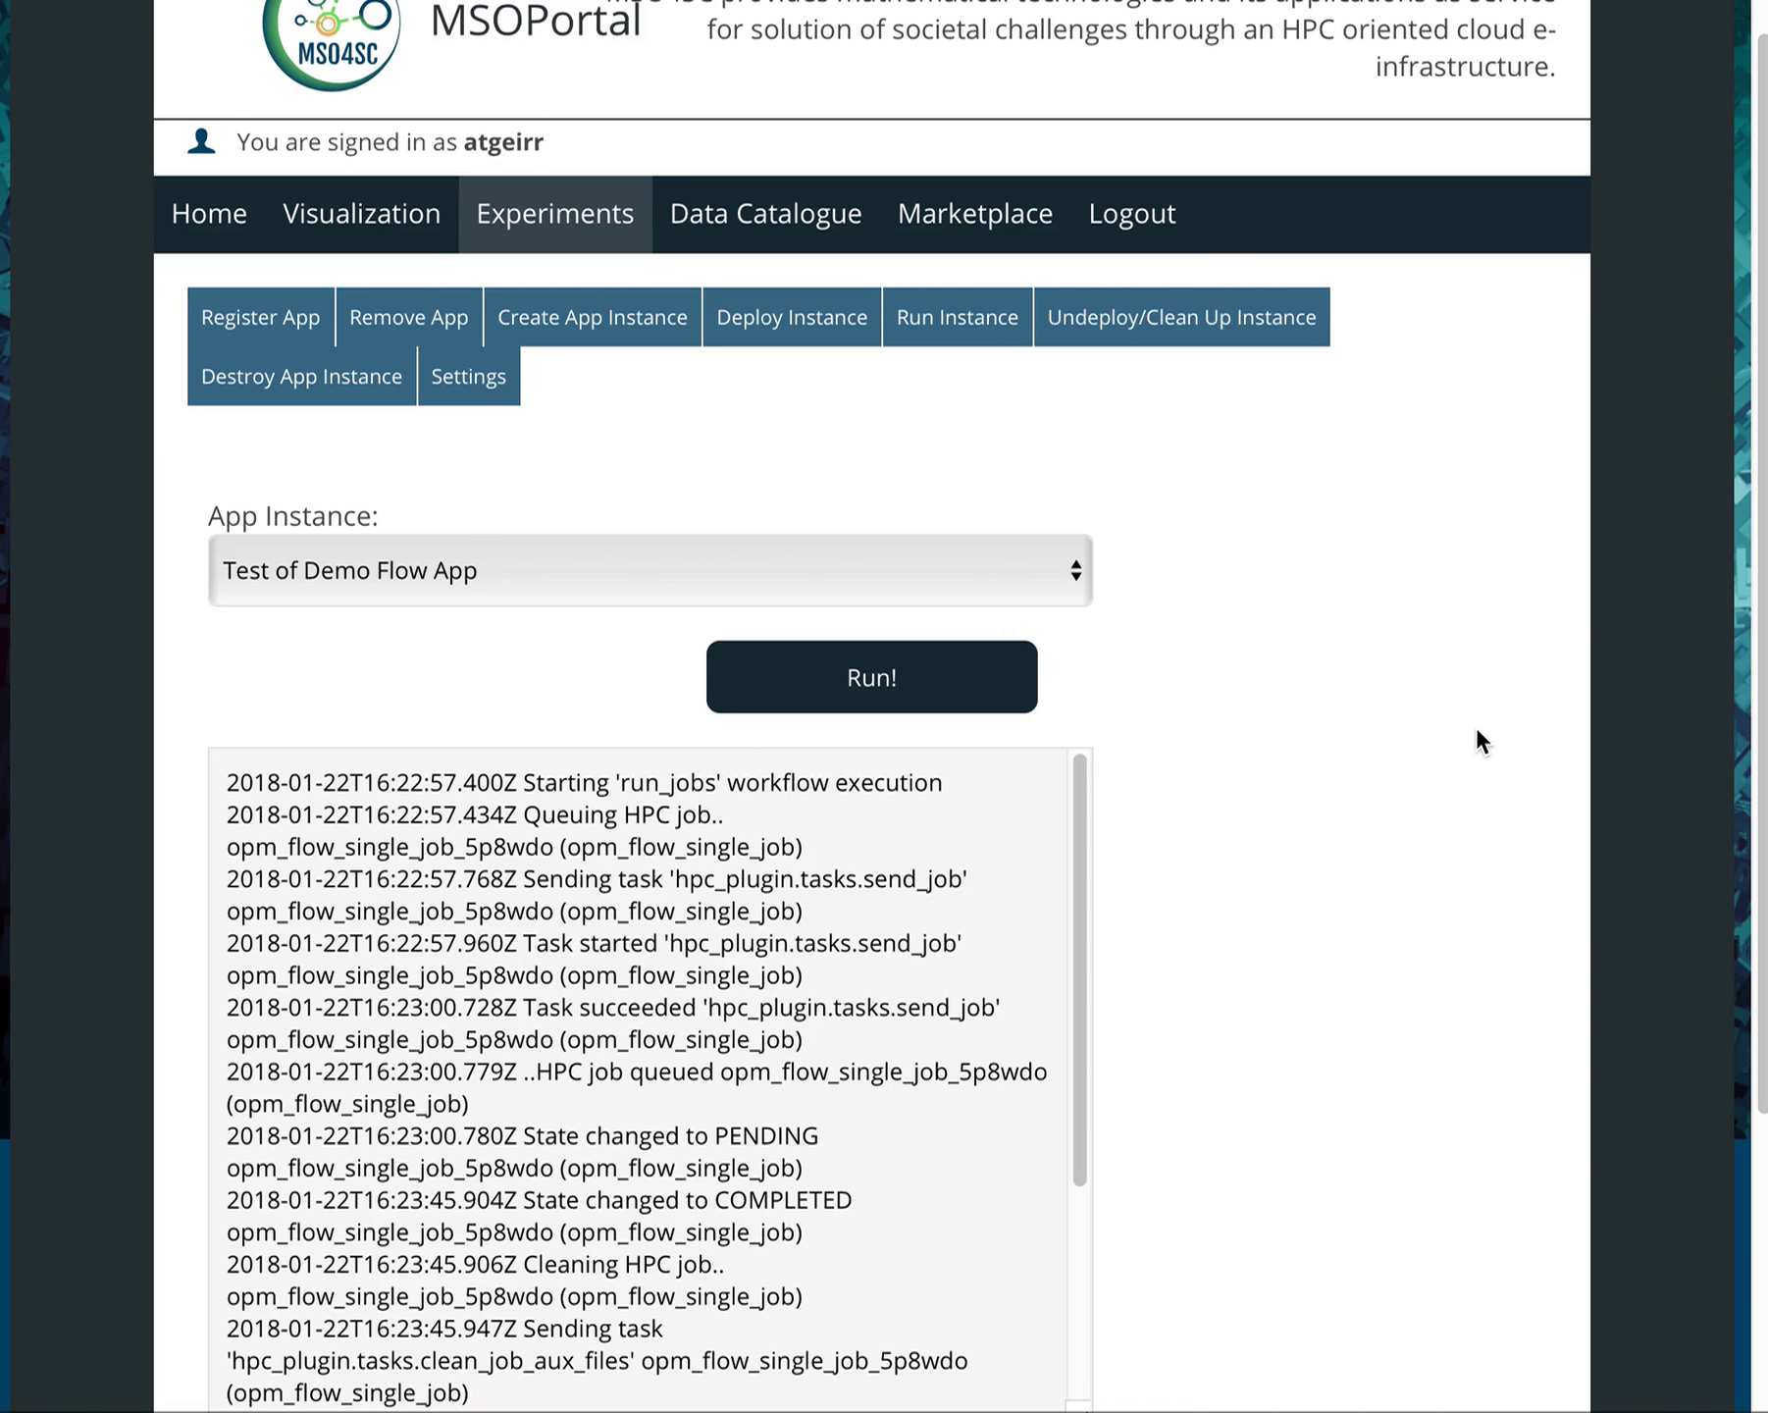
pyautogui.moveTo(1078, 845); pyautogui.dragTo(1146, 777)
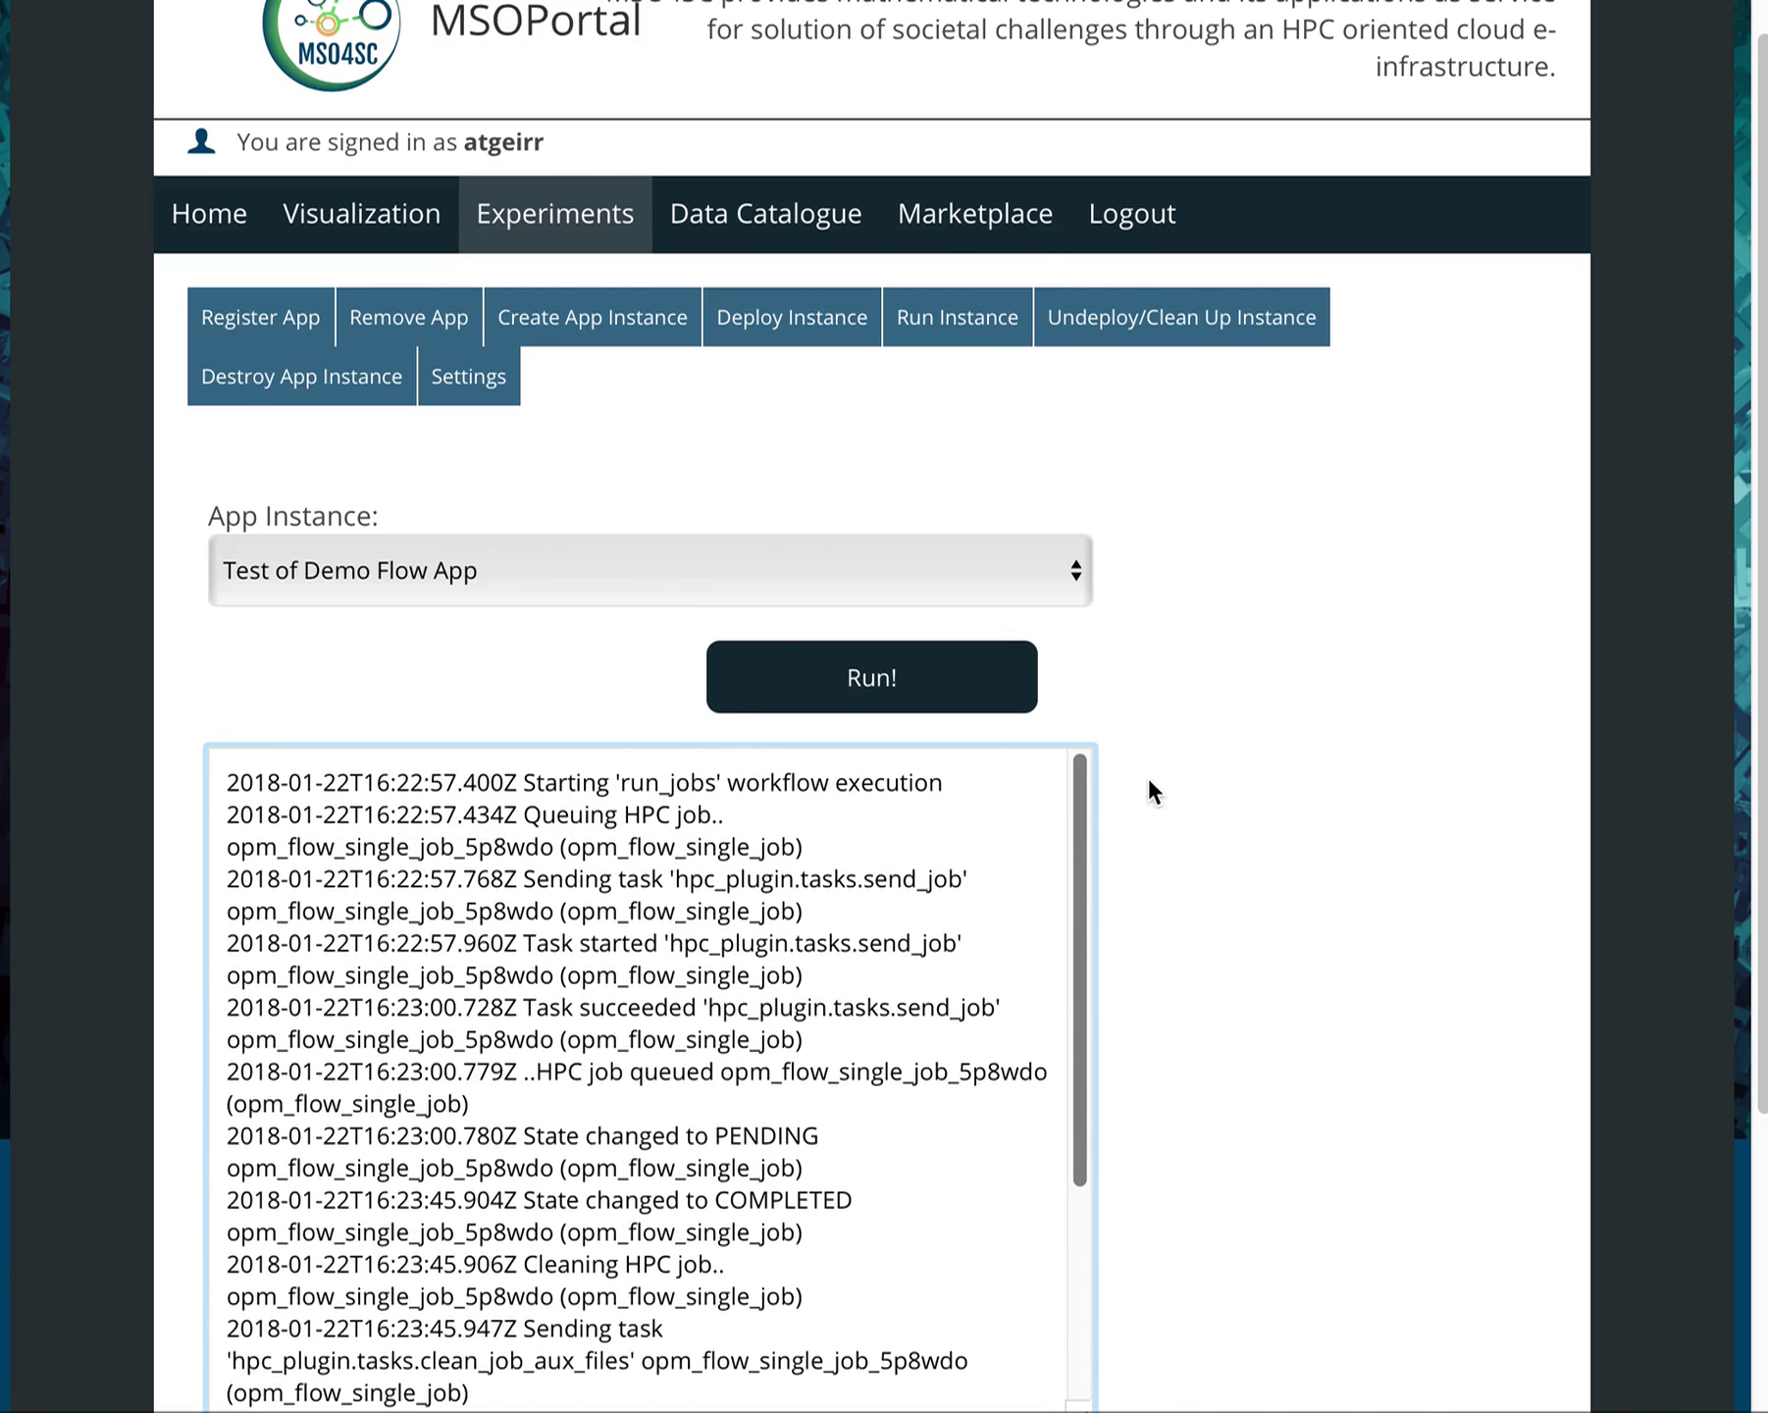
# Step: Undeploy the Test of Demo Flow App instance without forcing it and check its uninstall workflow log
pyautogui.click(1150, 329)
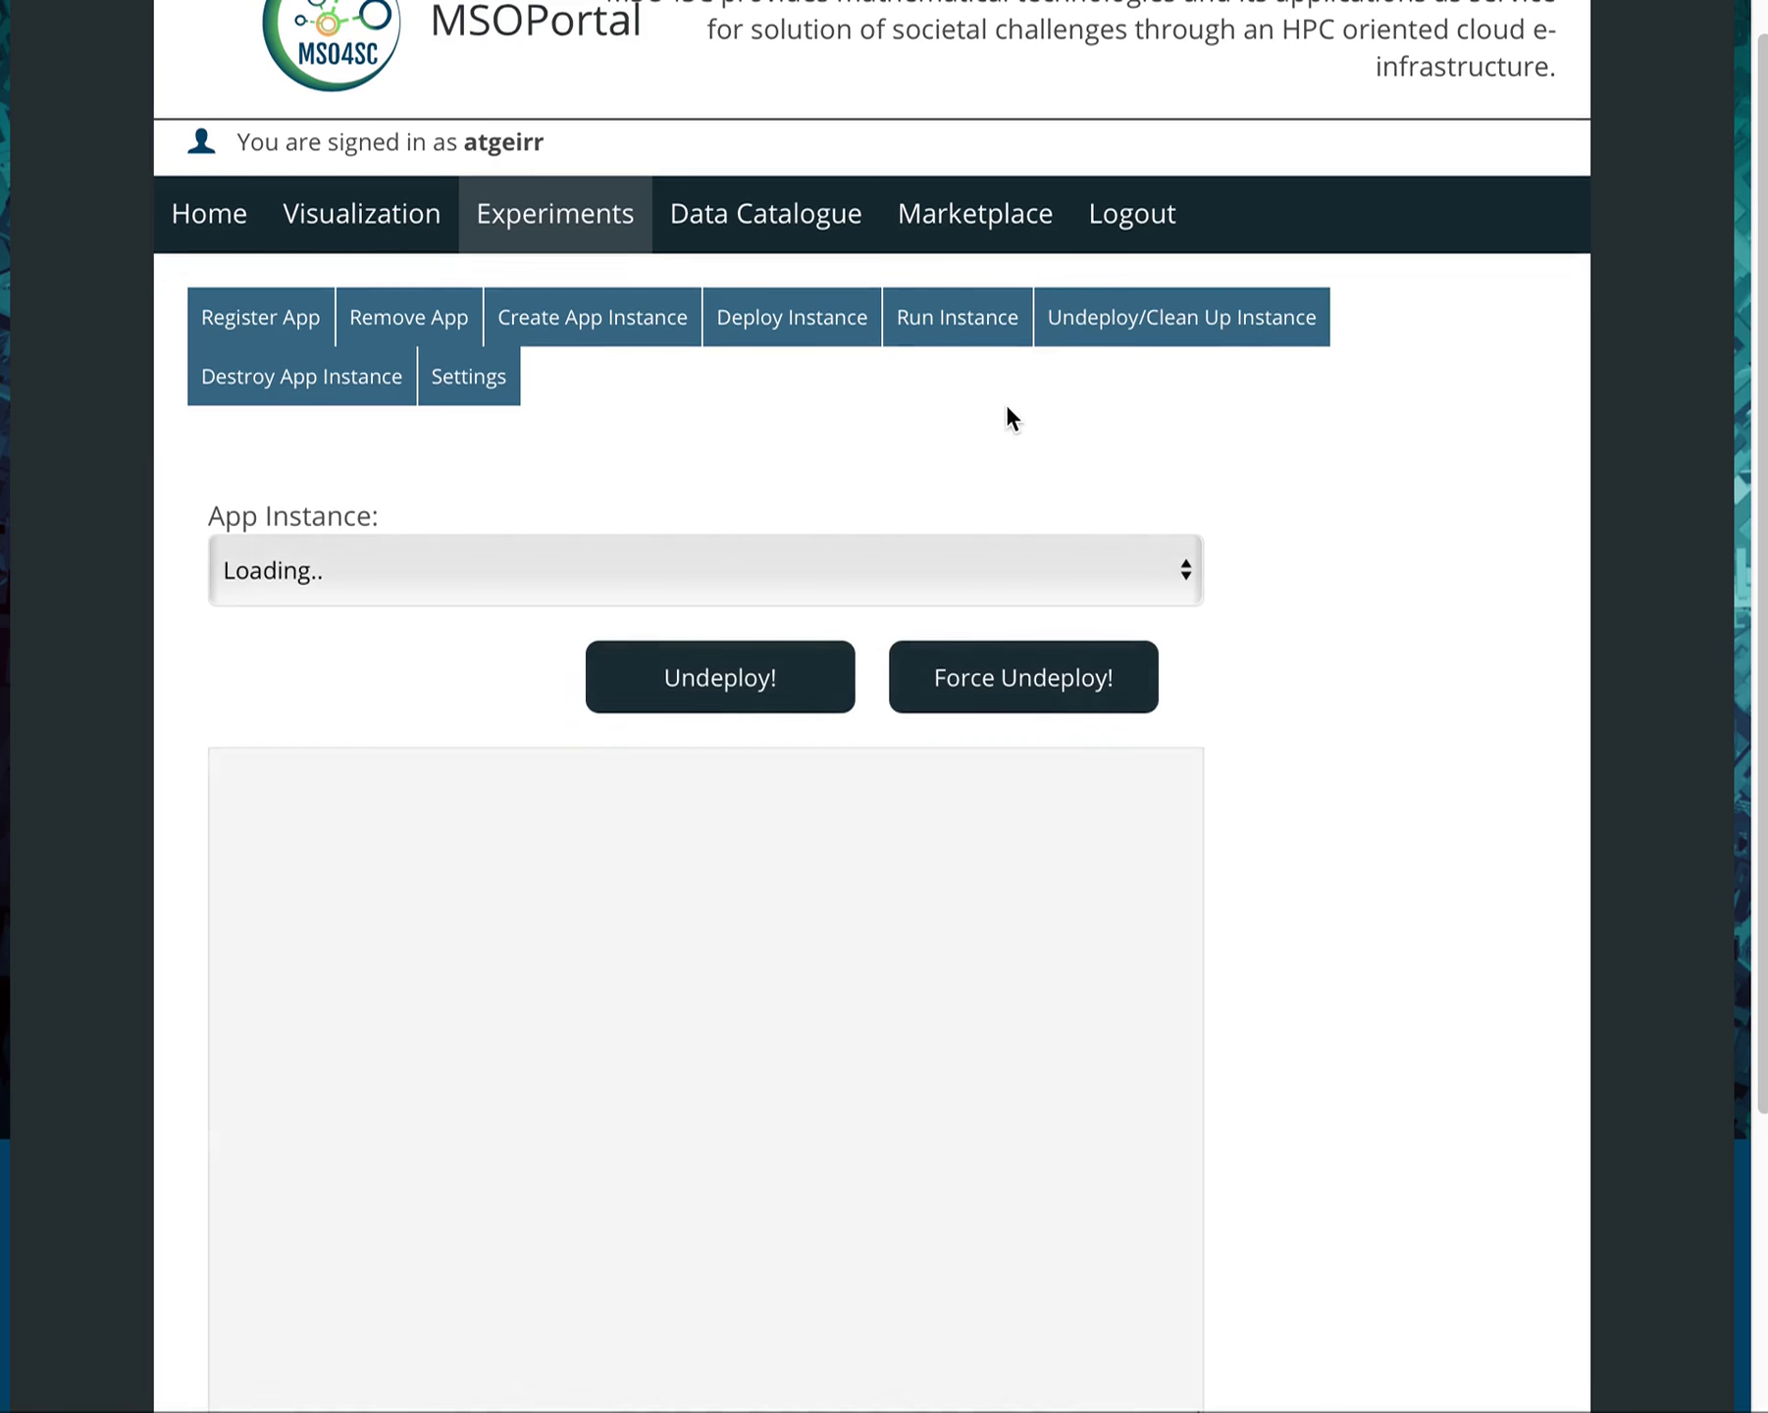
pyautogui.click(1064, 574)
pyautogui.click(924, 689)
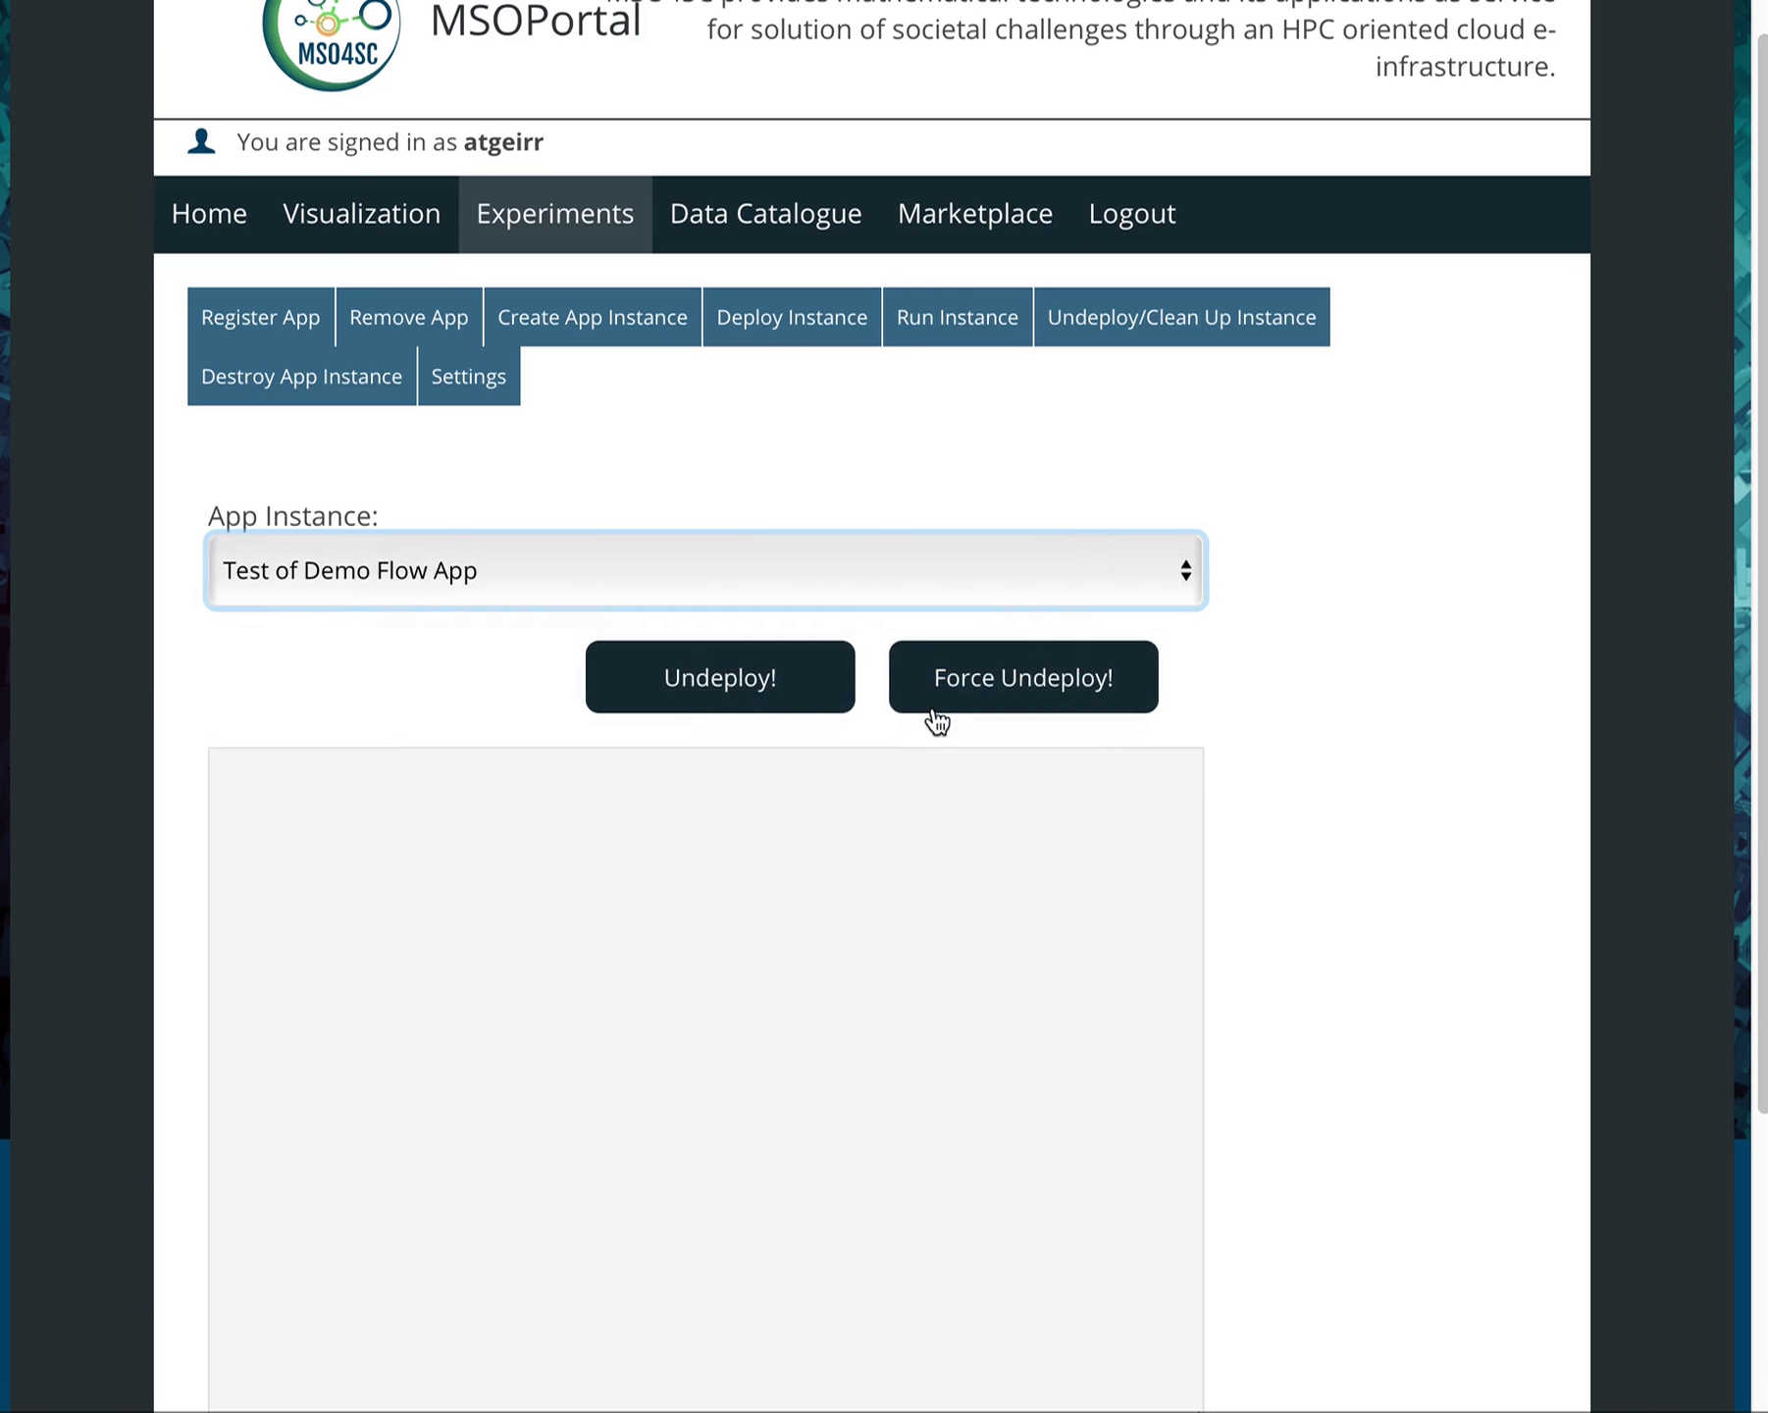
pyautogui.click(702, 690)
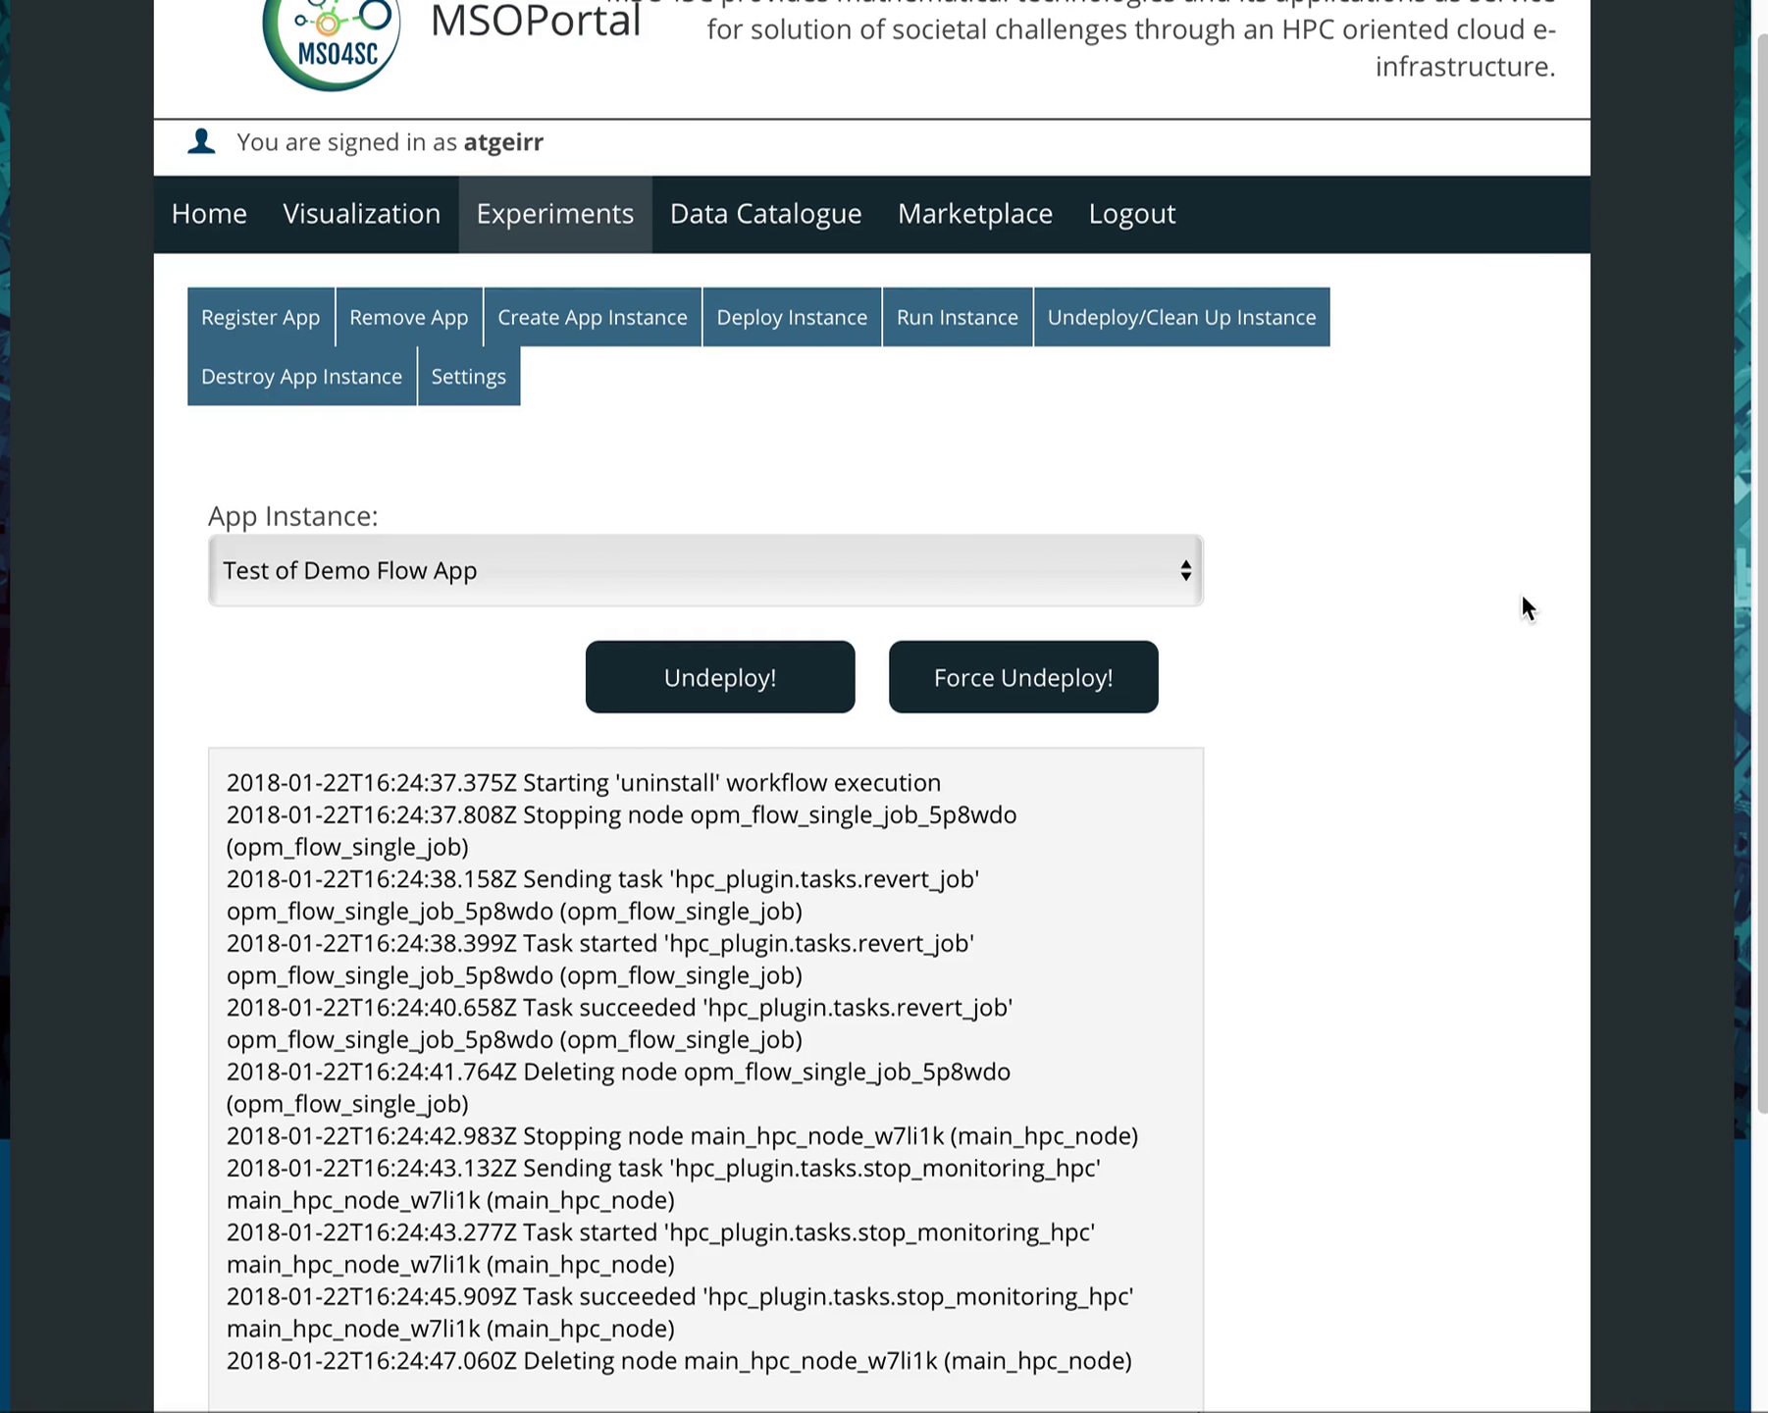
pyautogui.scroll(-3, 1244, 886)
# Step: Destroy the undeployed Test of Demo Flow App instance without forcing it
pyautogui.scroll(4, 1281, 853)
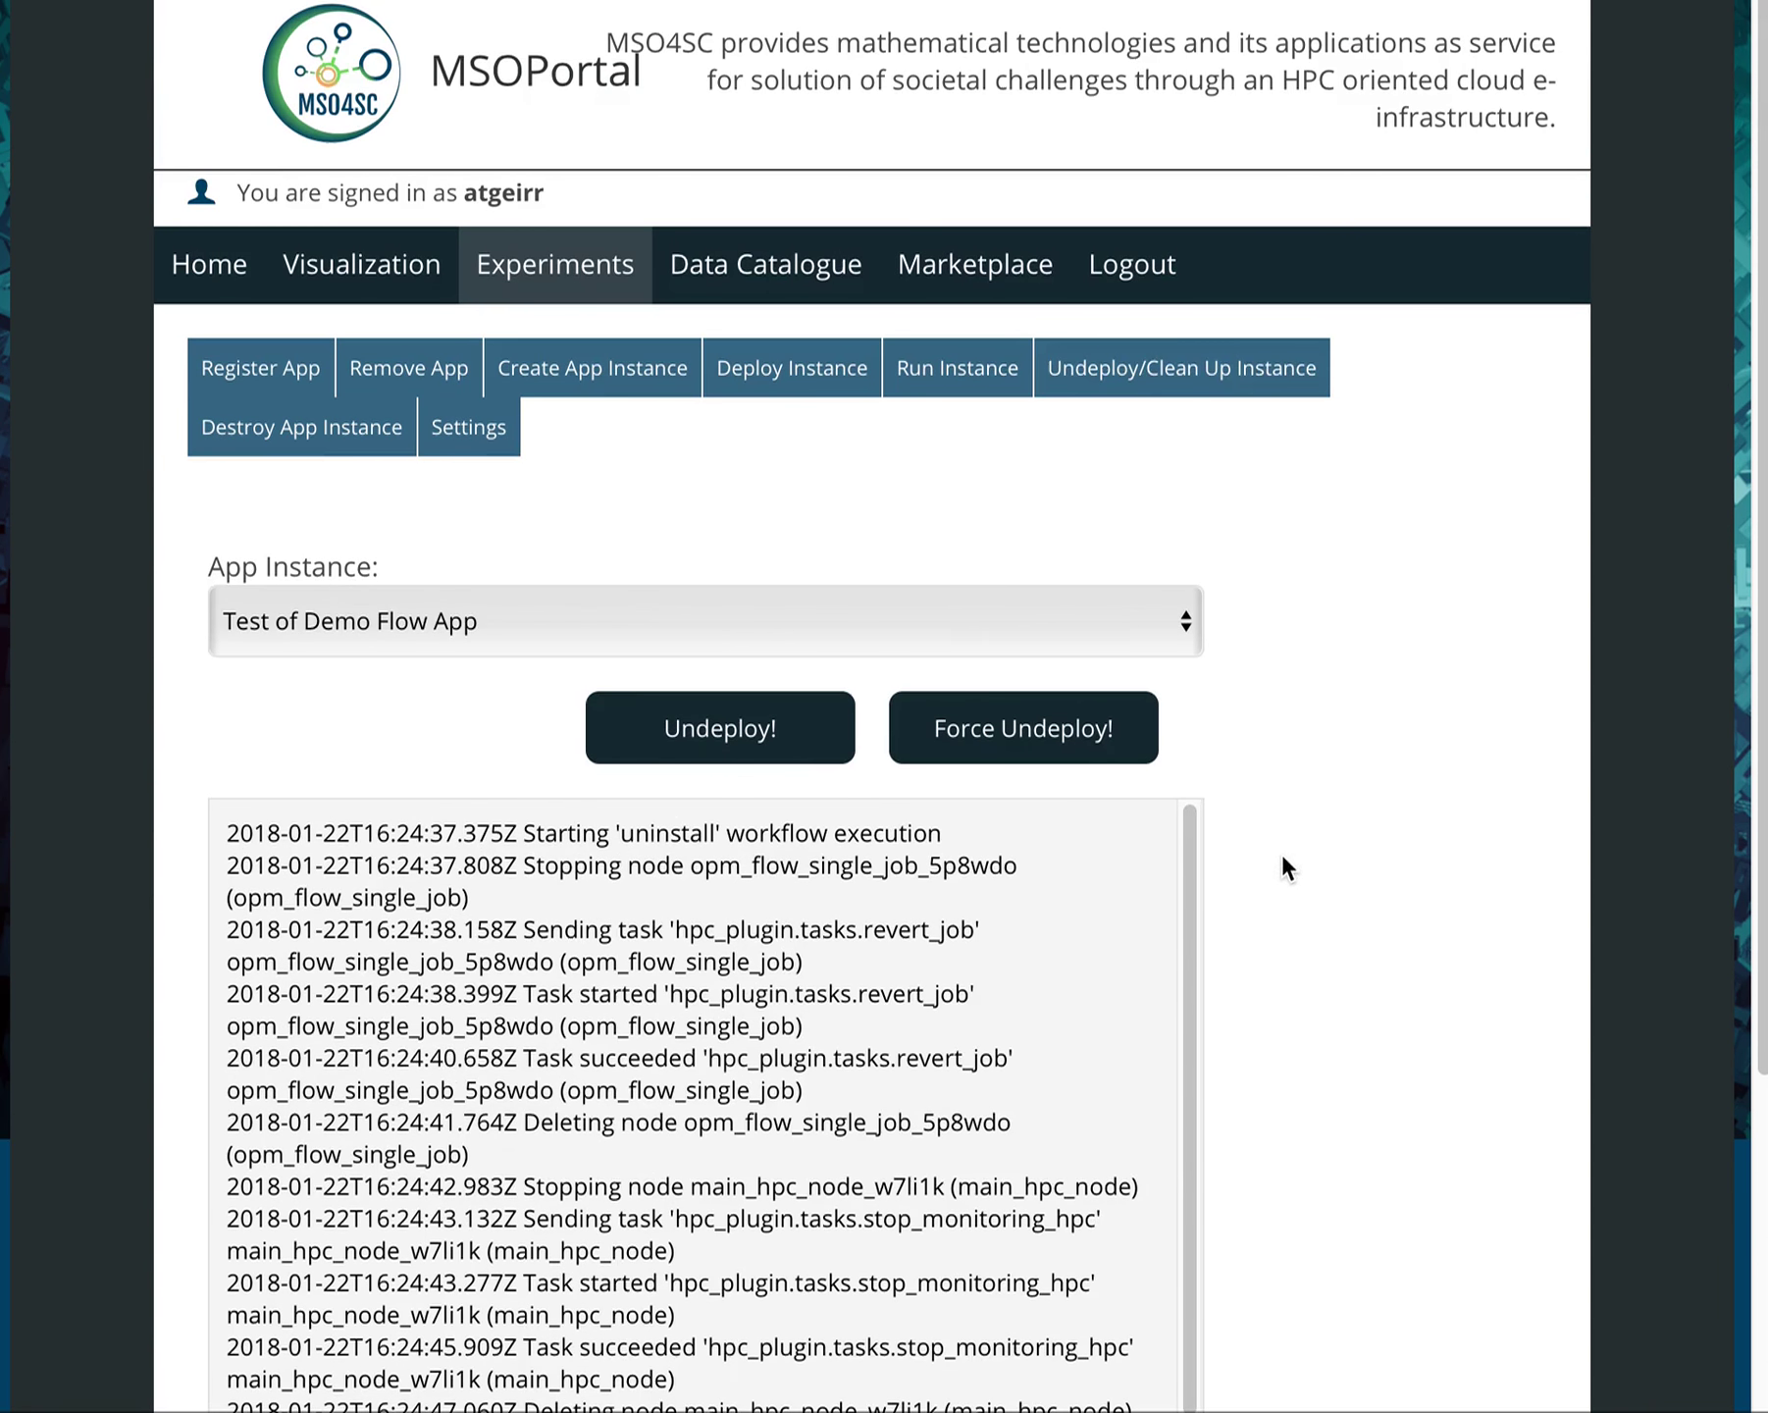
pyautogui.click(378, 427)
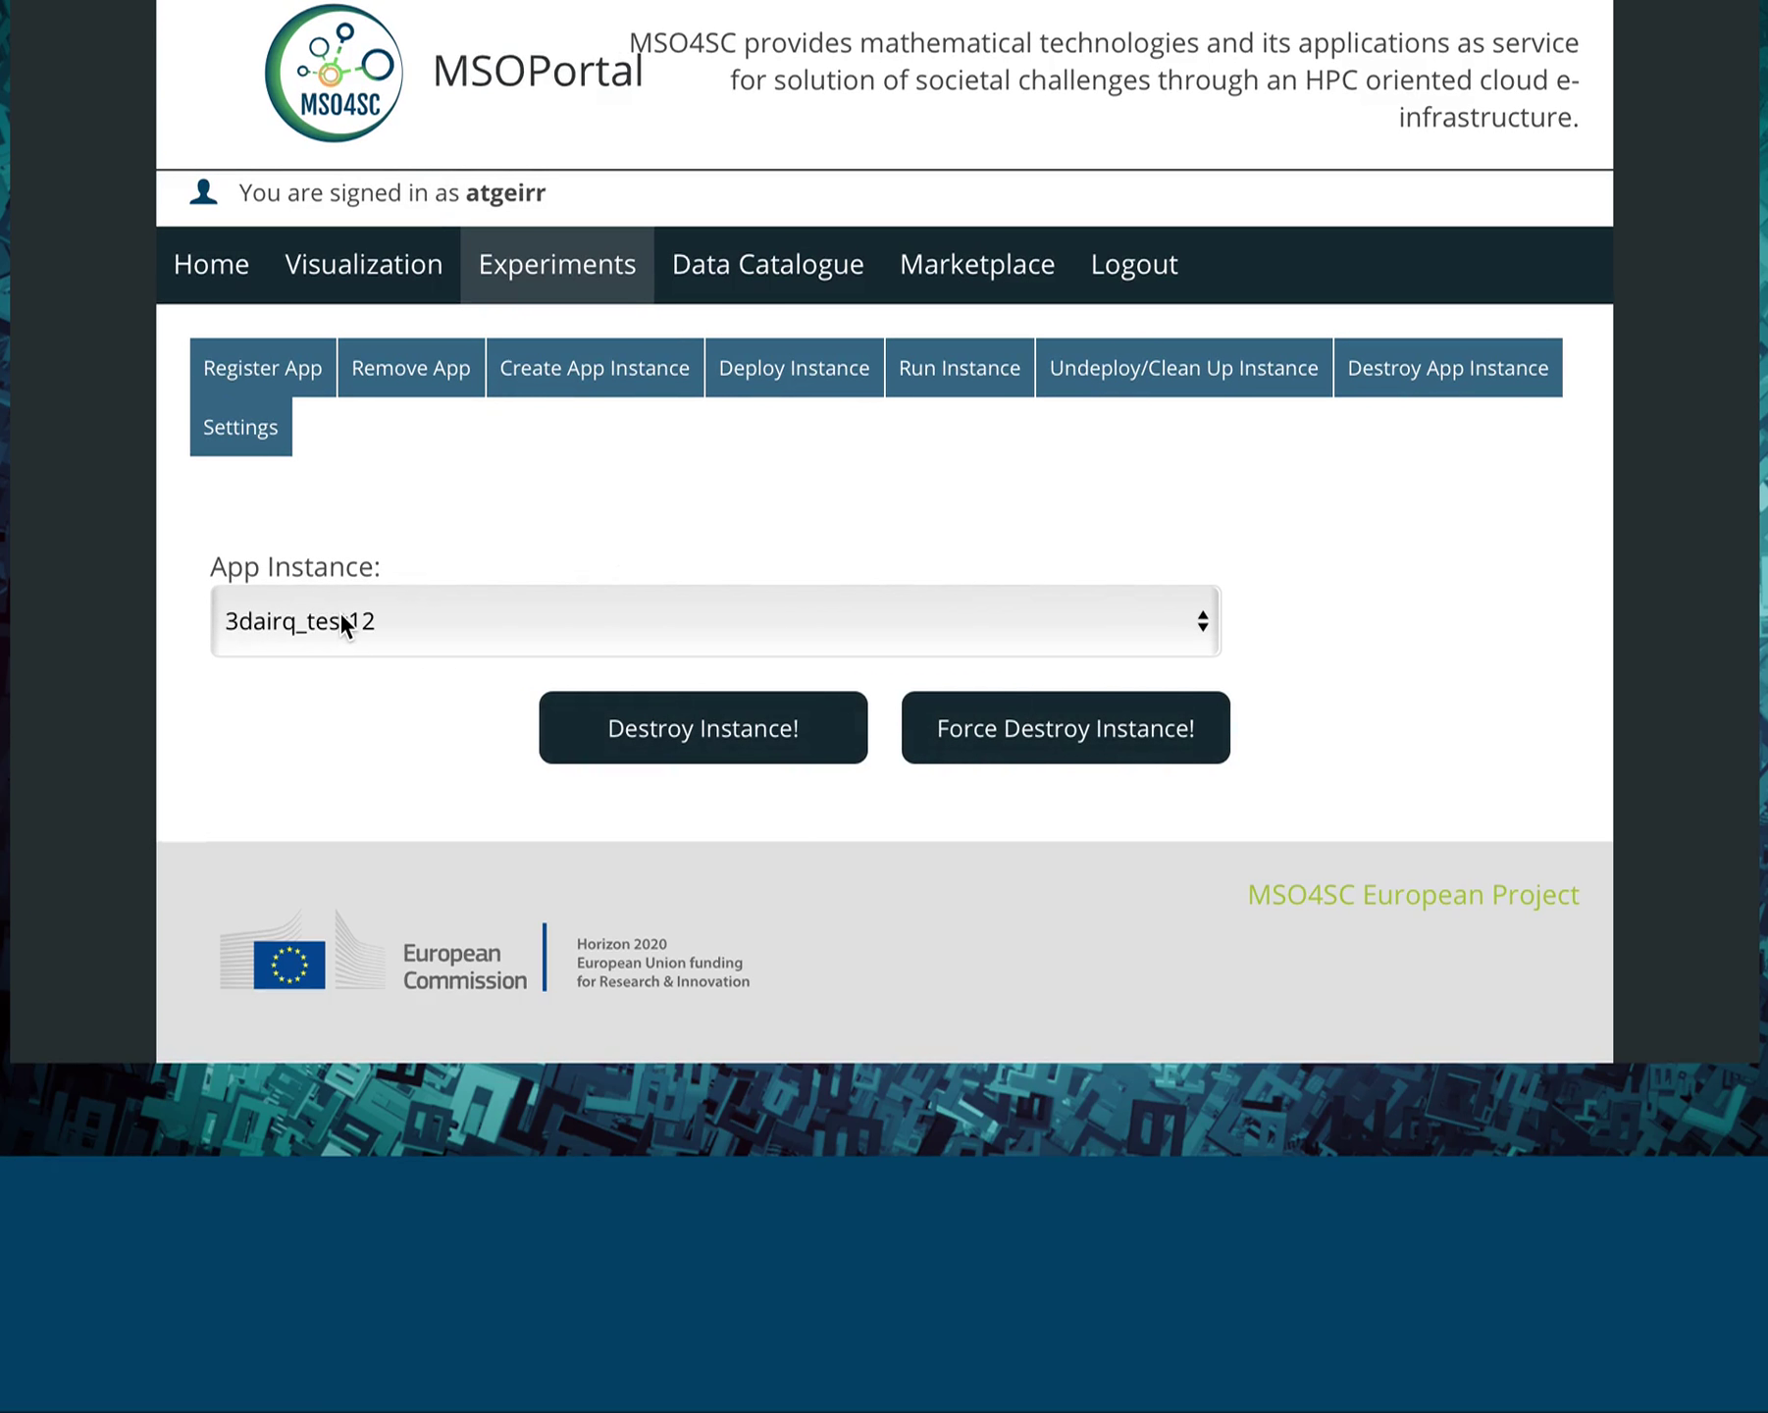
pyautogui.click(342, 626)
pyautogui.click(342, 727)
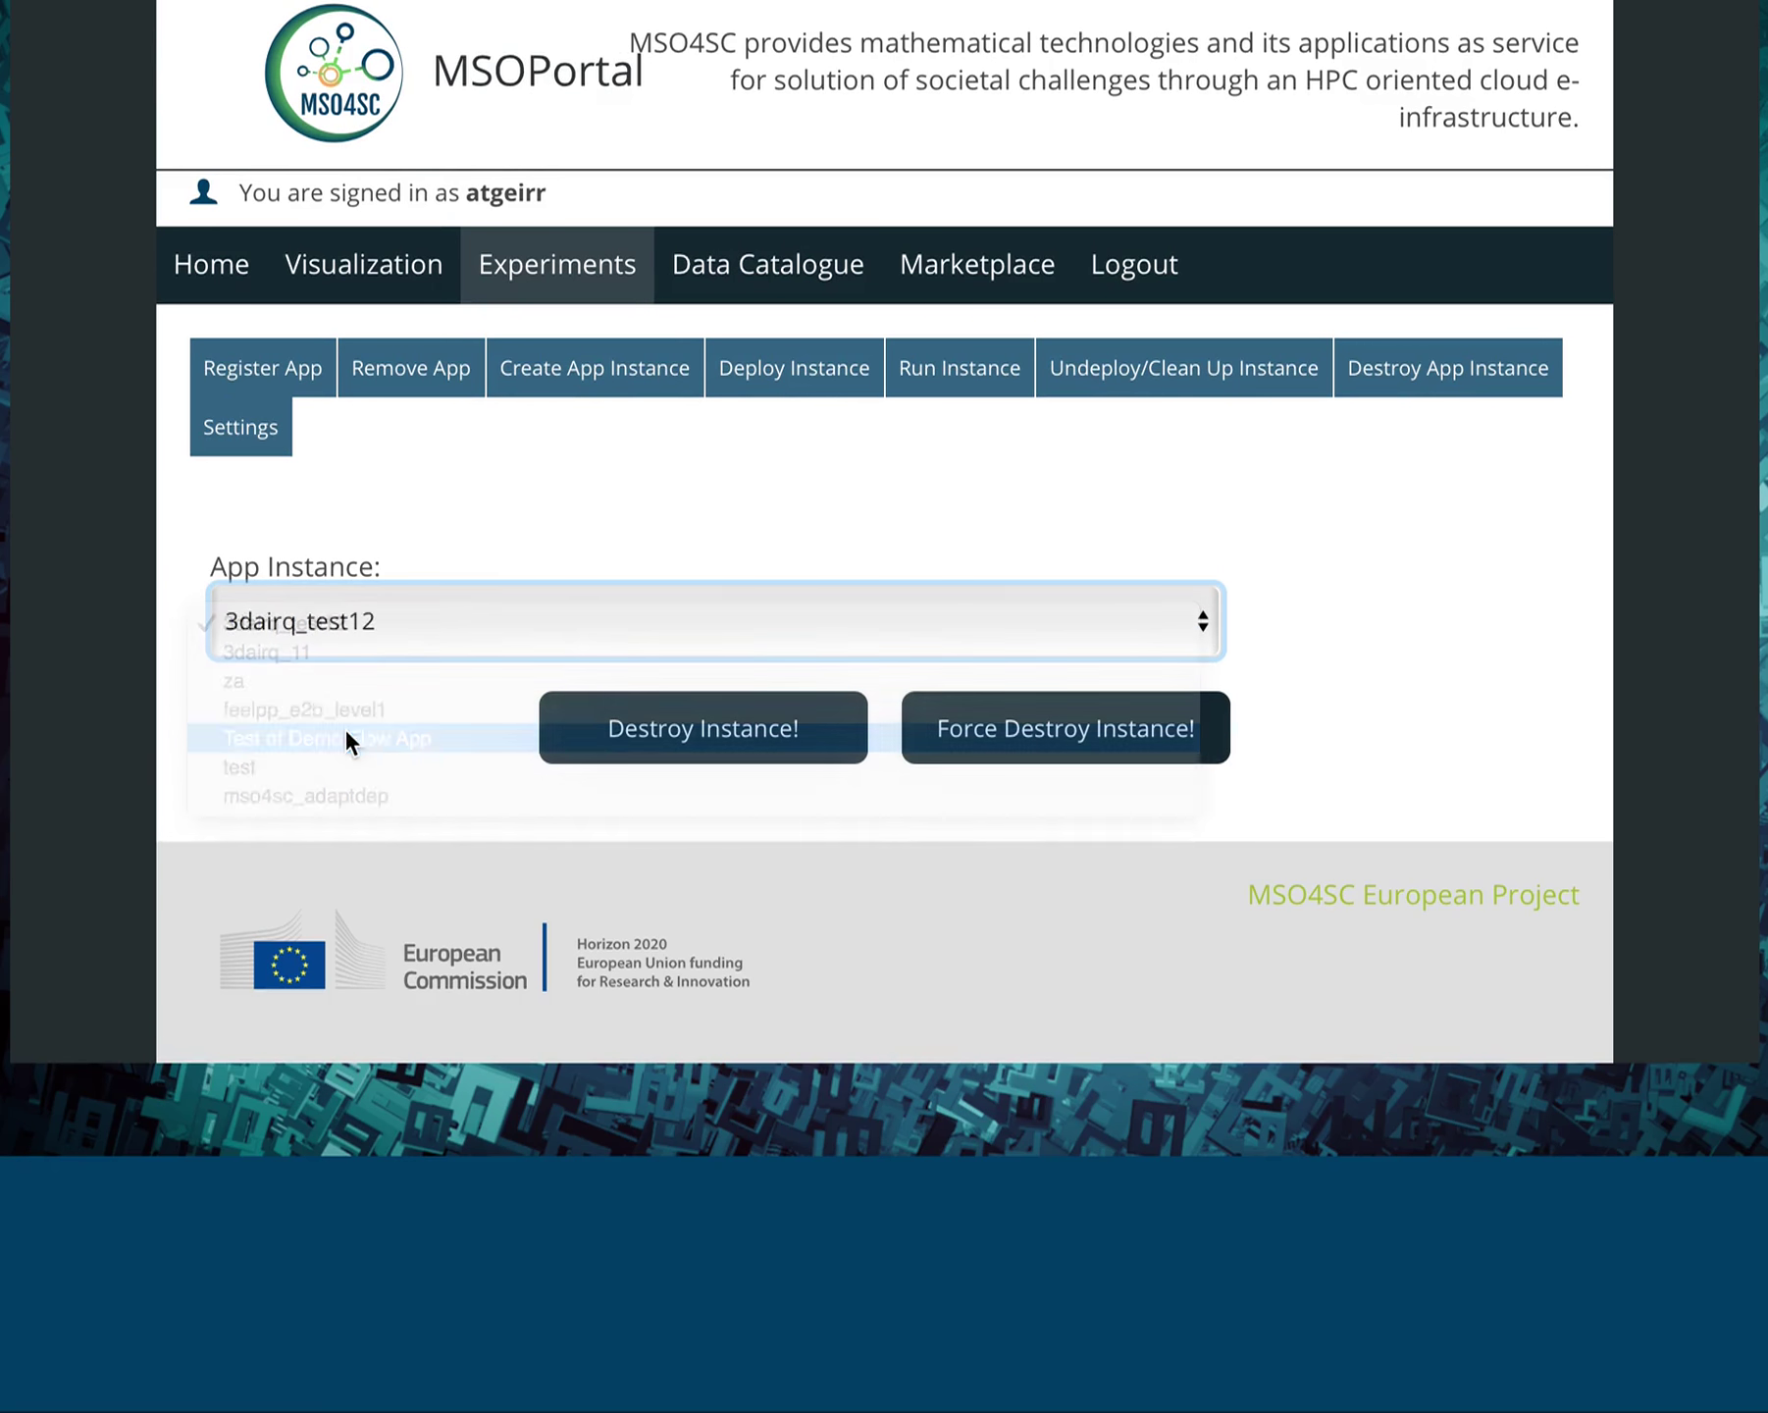
pyautogui.click(660, 756)
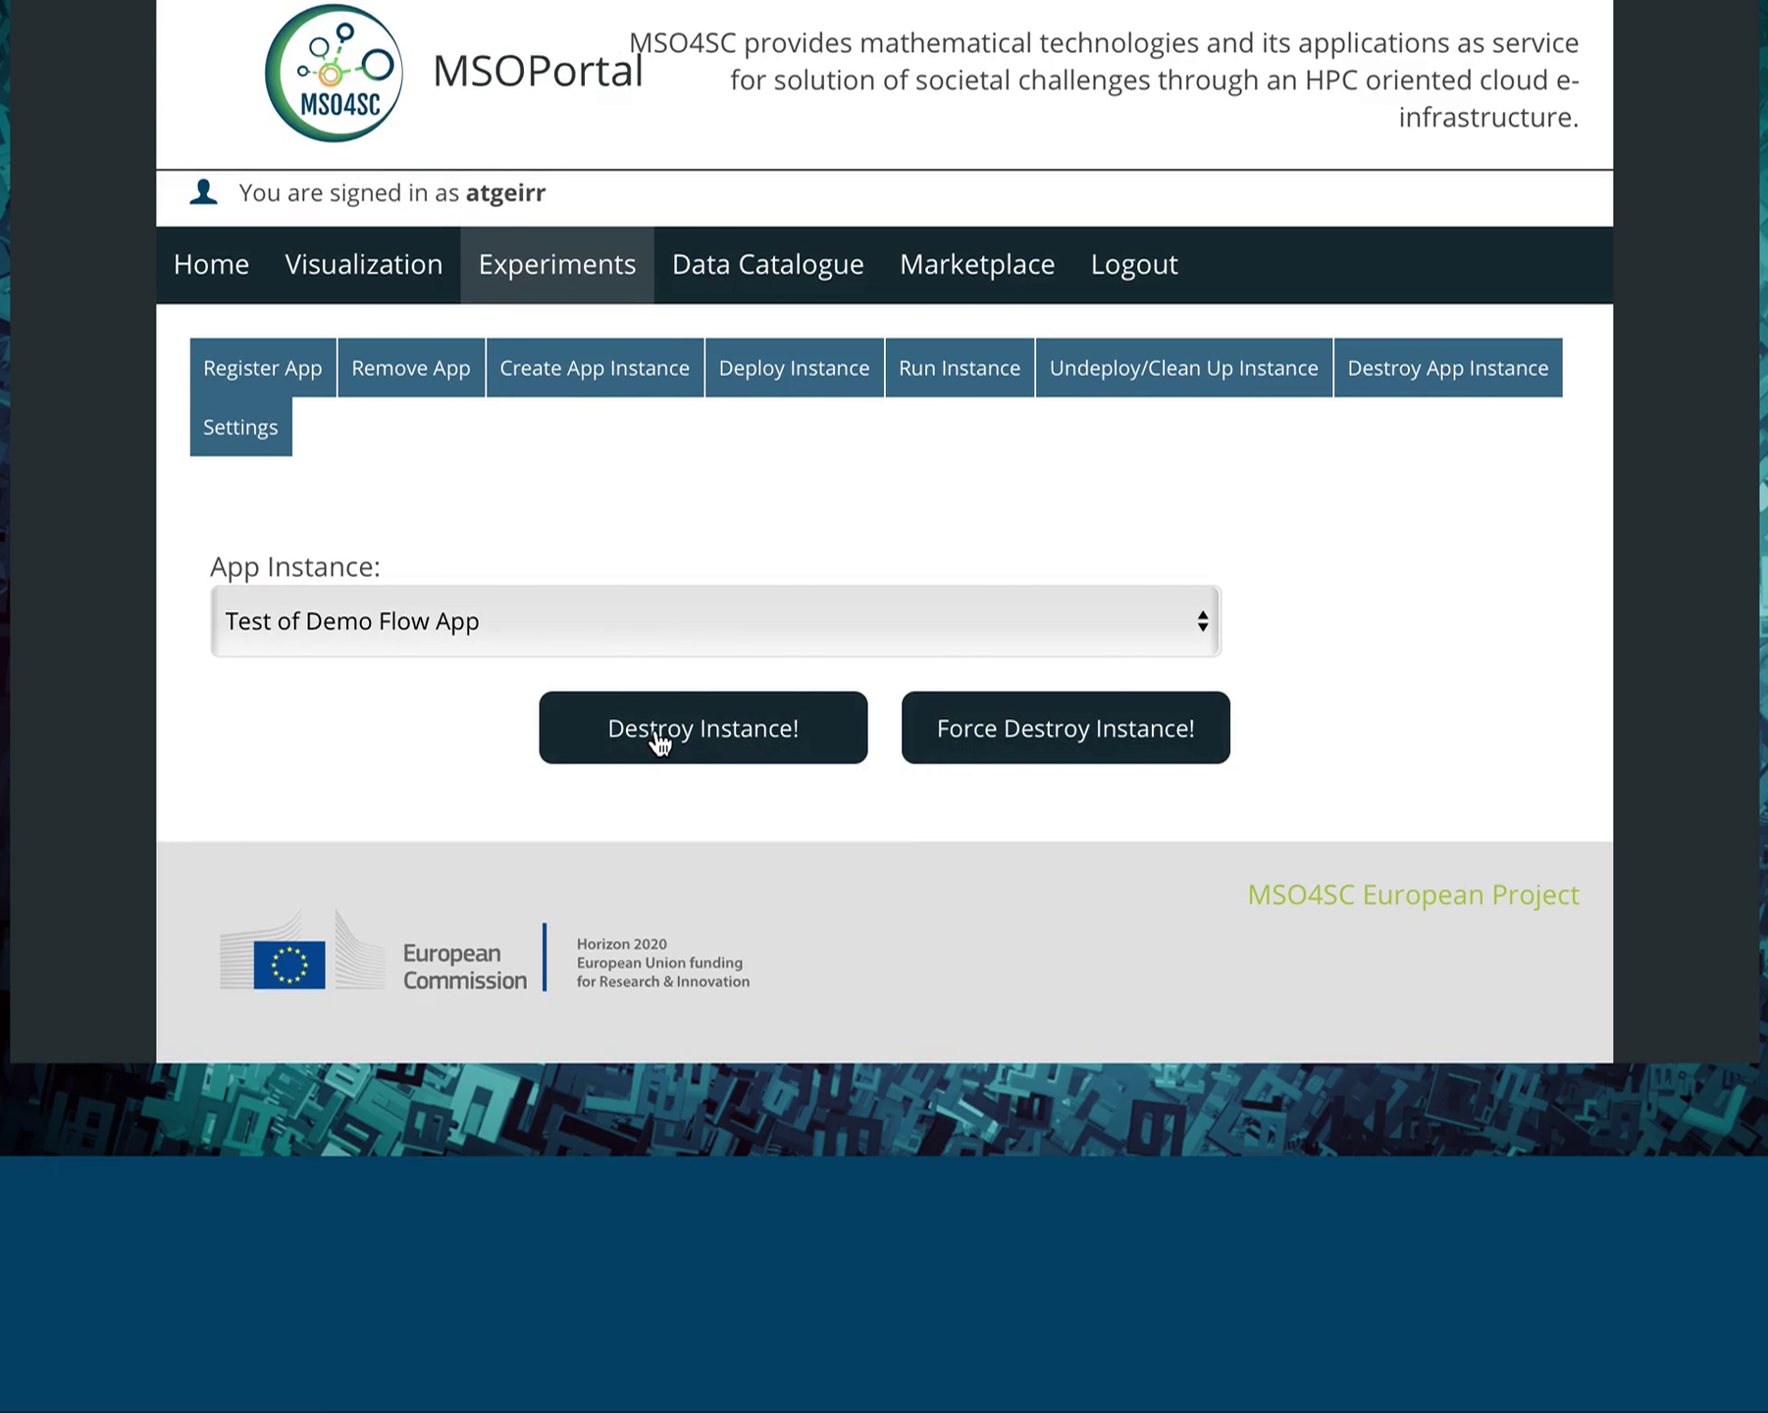